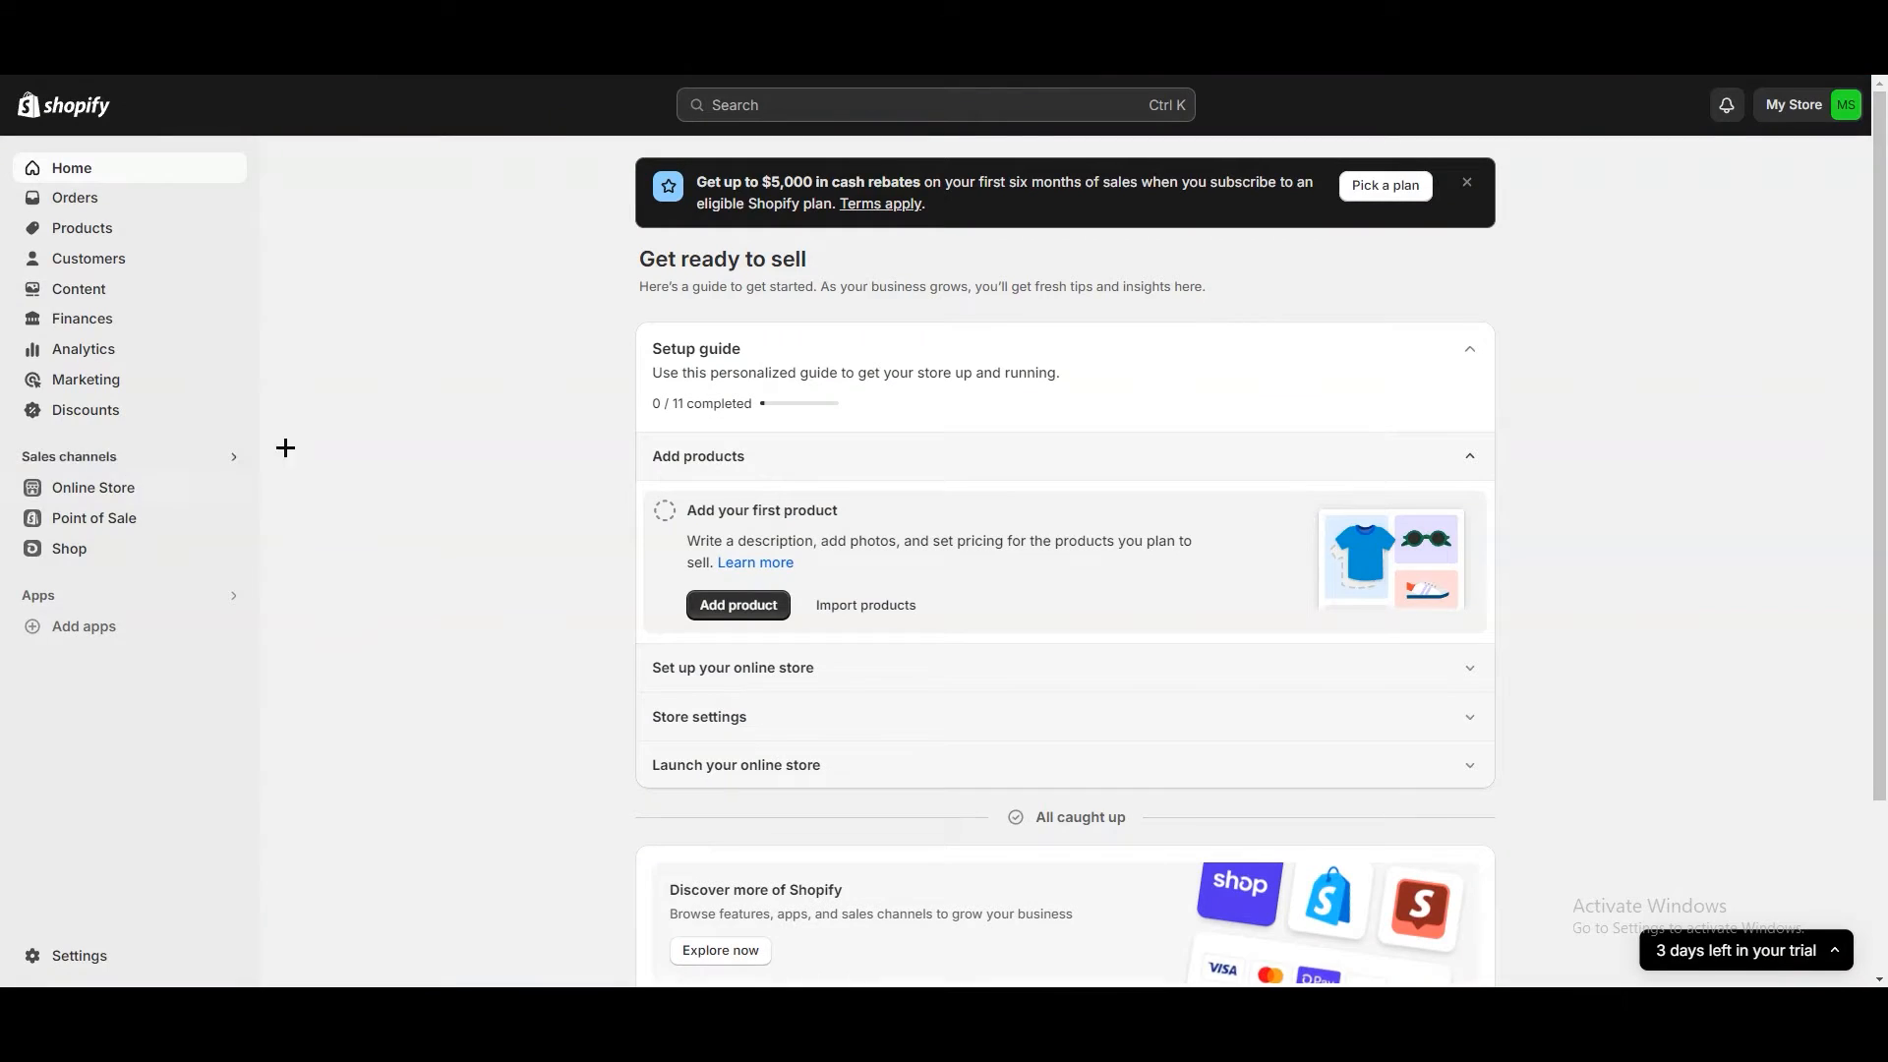
scroll(544, 370, "down", 2)
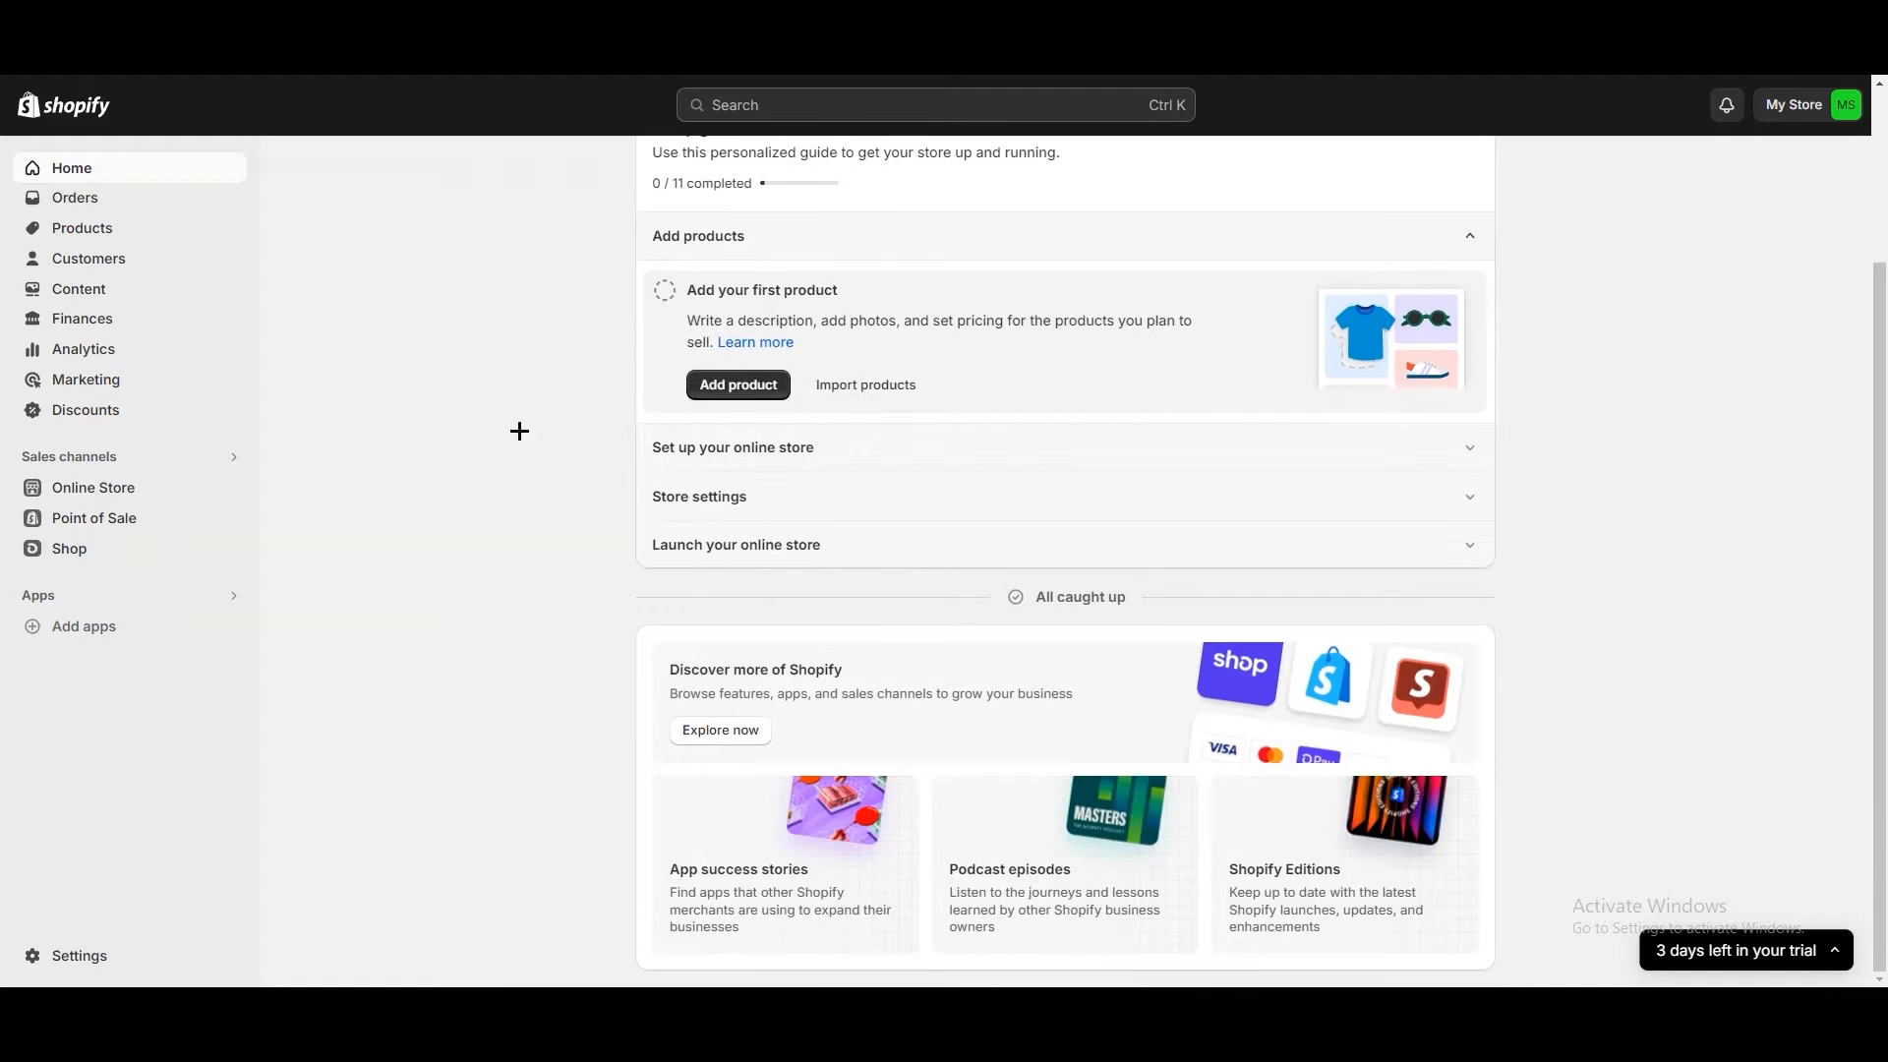
scroll(518, 430, "up", 2)
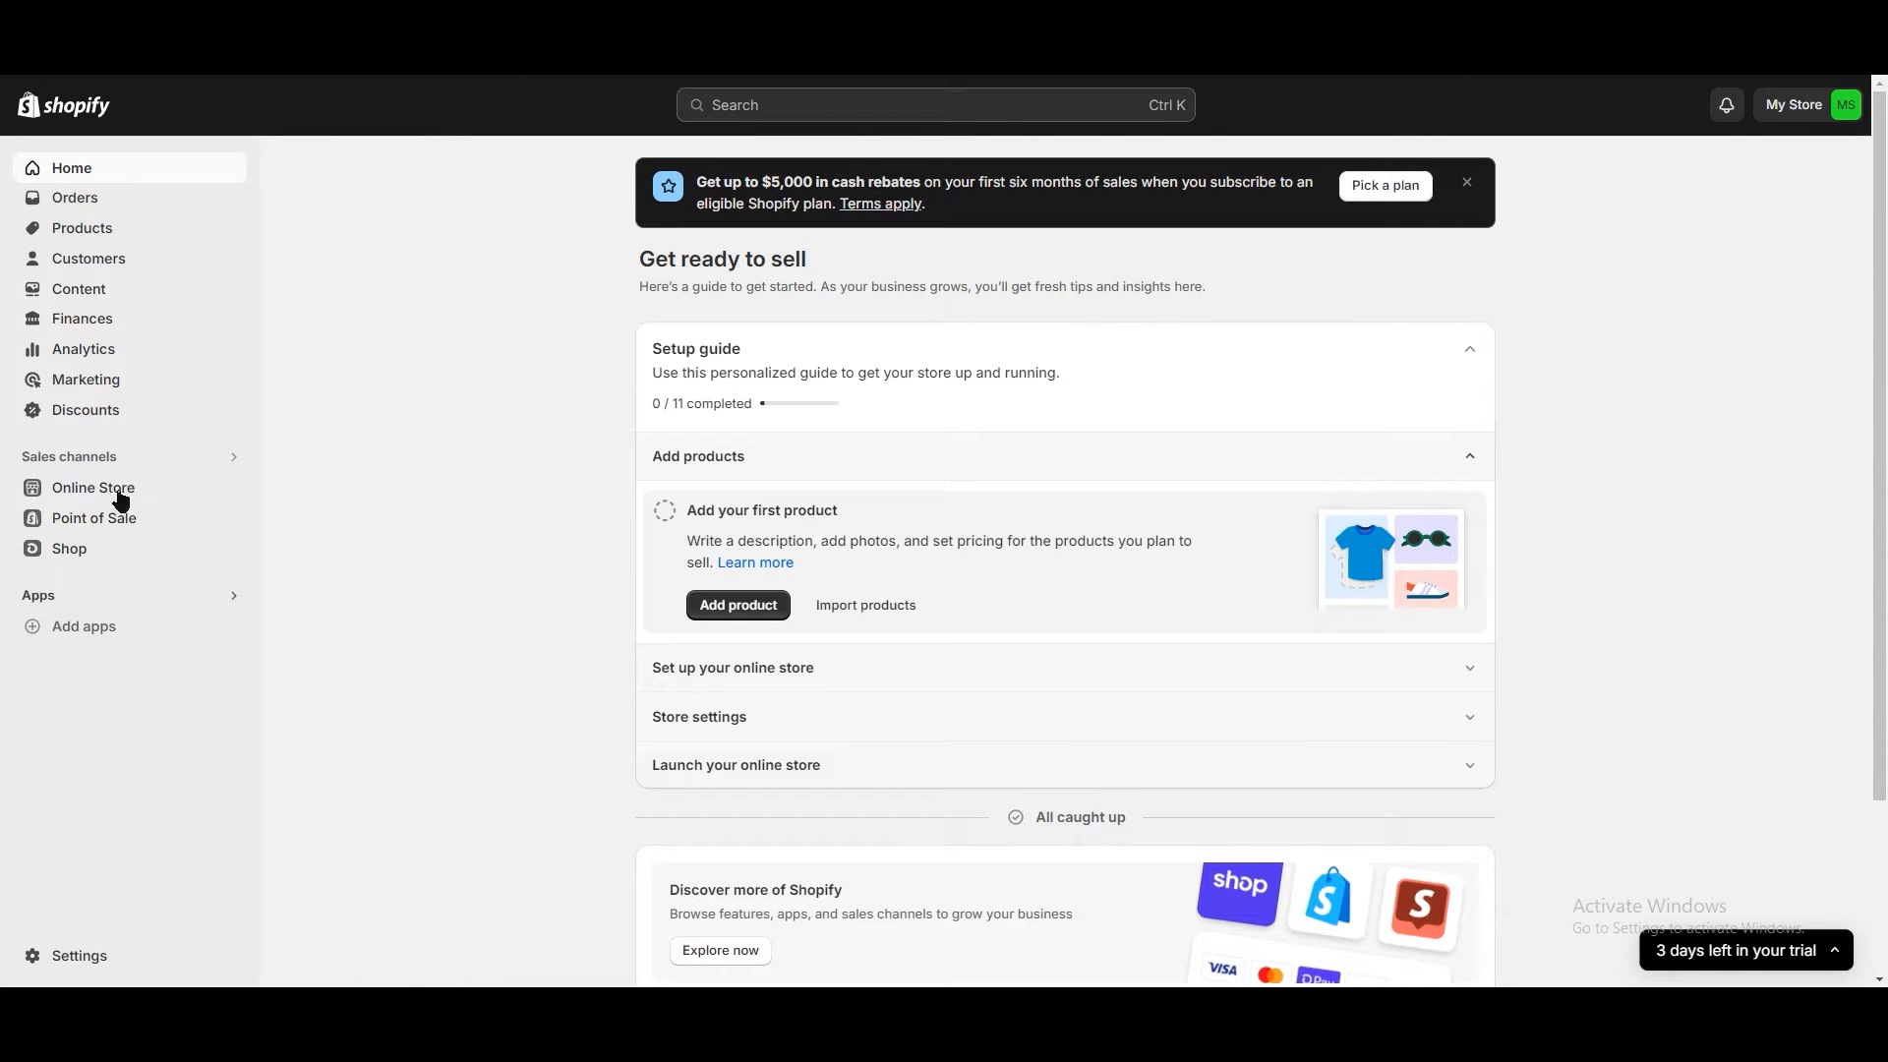
Step: Open the Shopify App Store from the store's Apps and sales channels settings
left_click(69, 954)
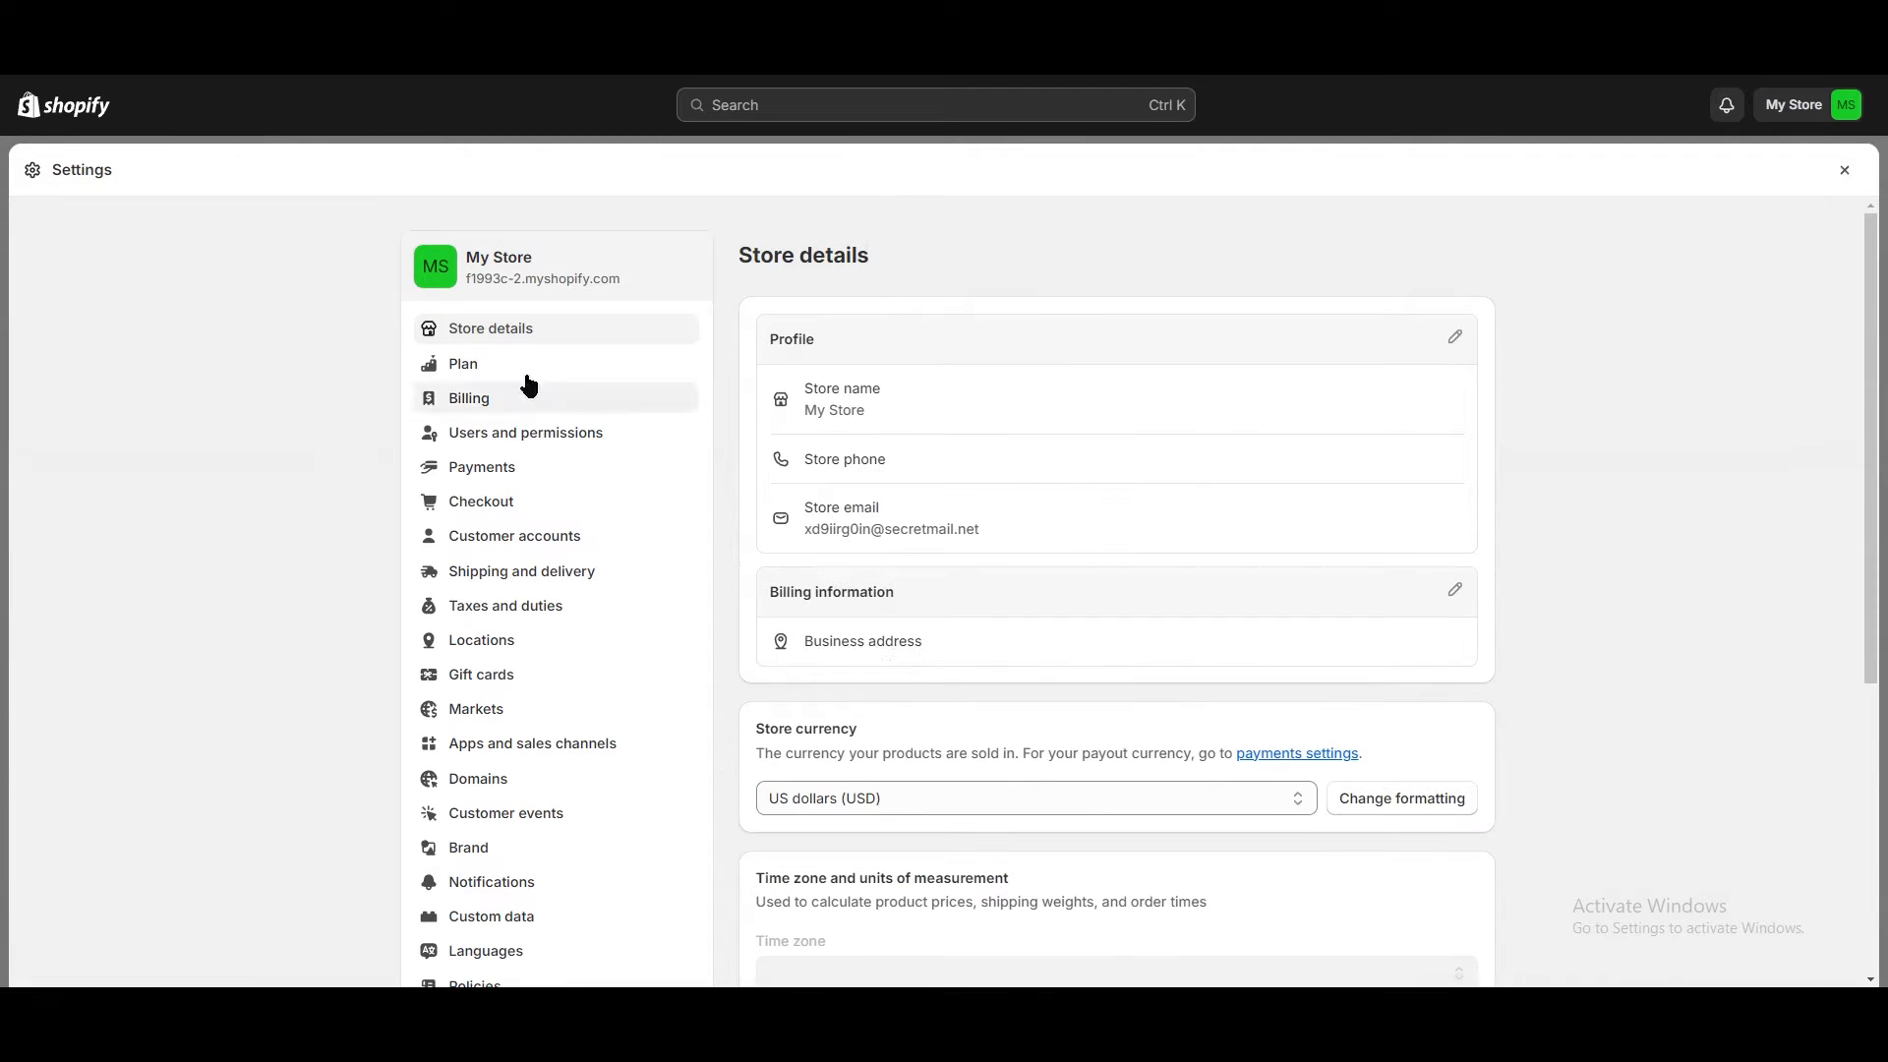
scroll(552, 403, "down", 2)
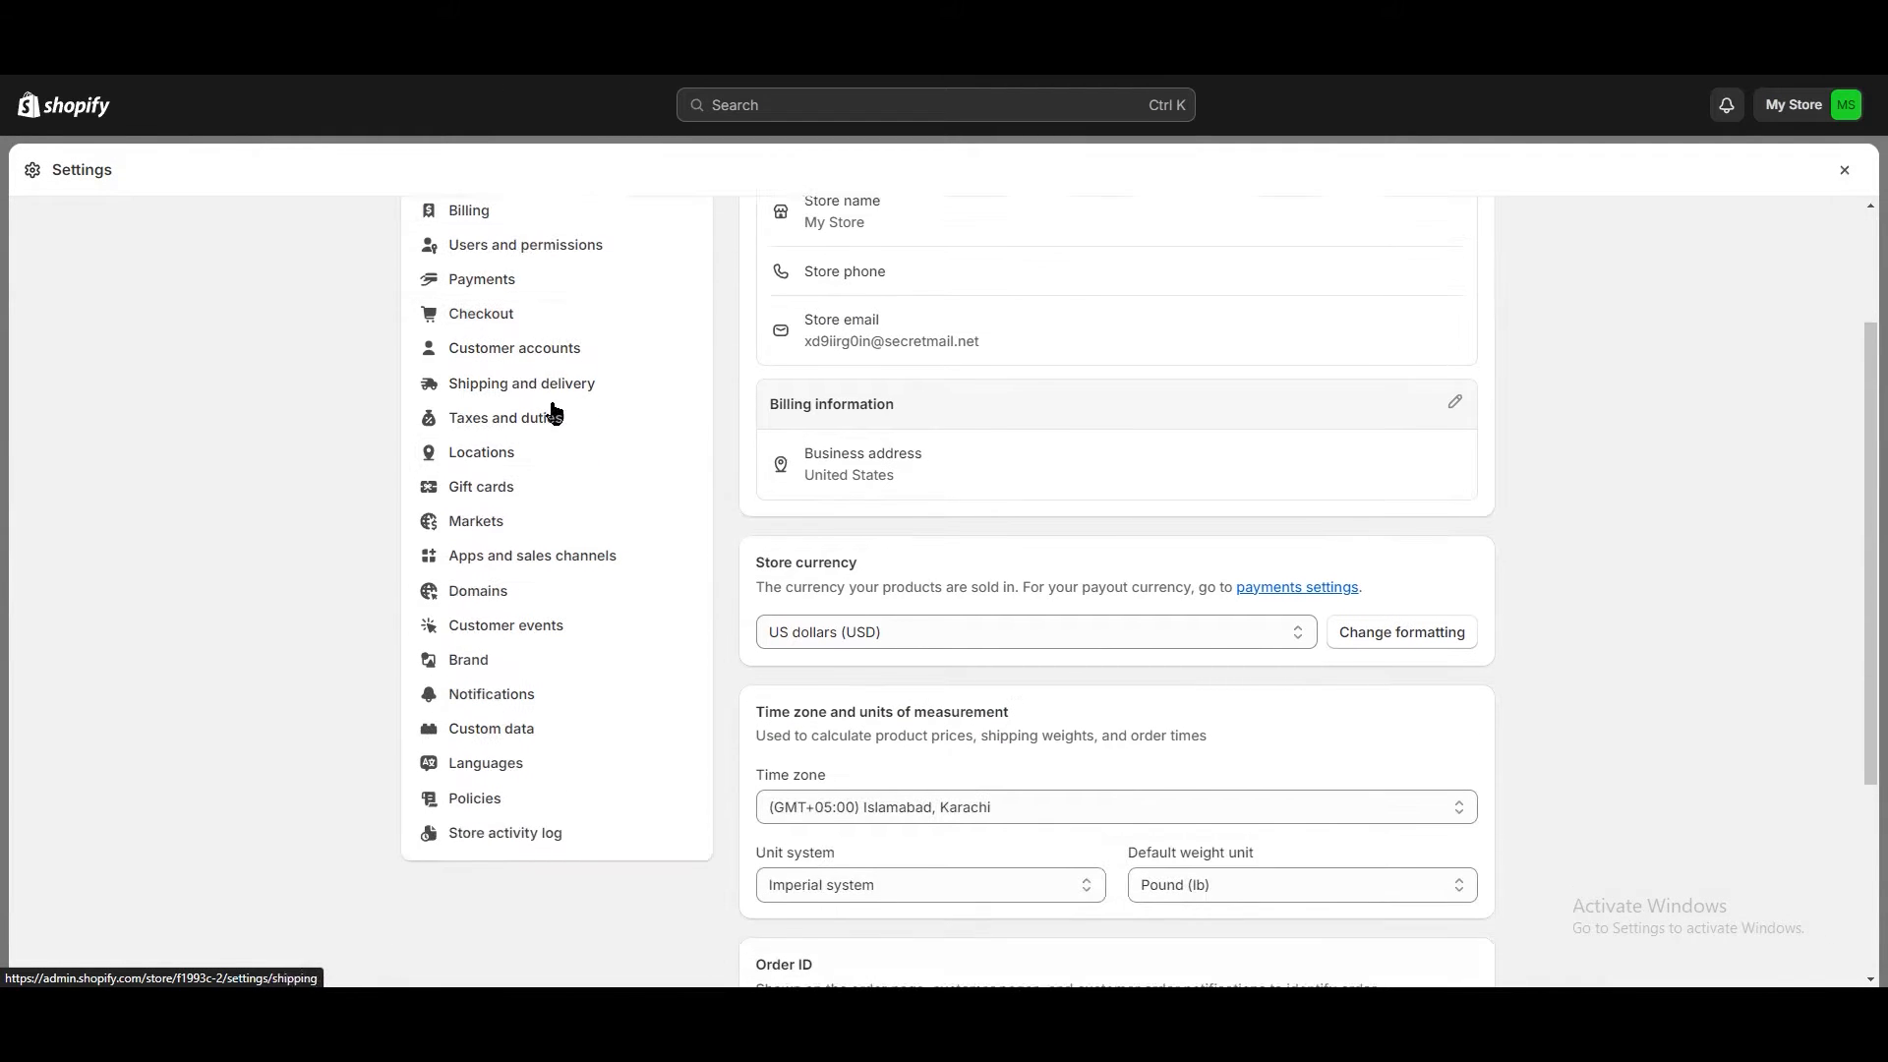
left_click(514, 547)
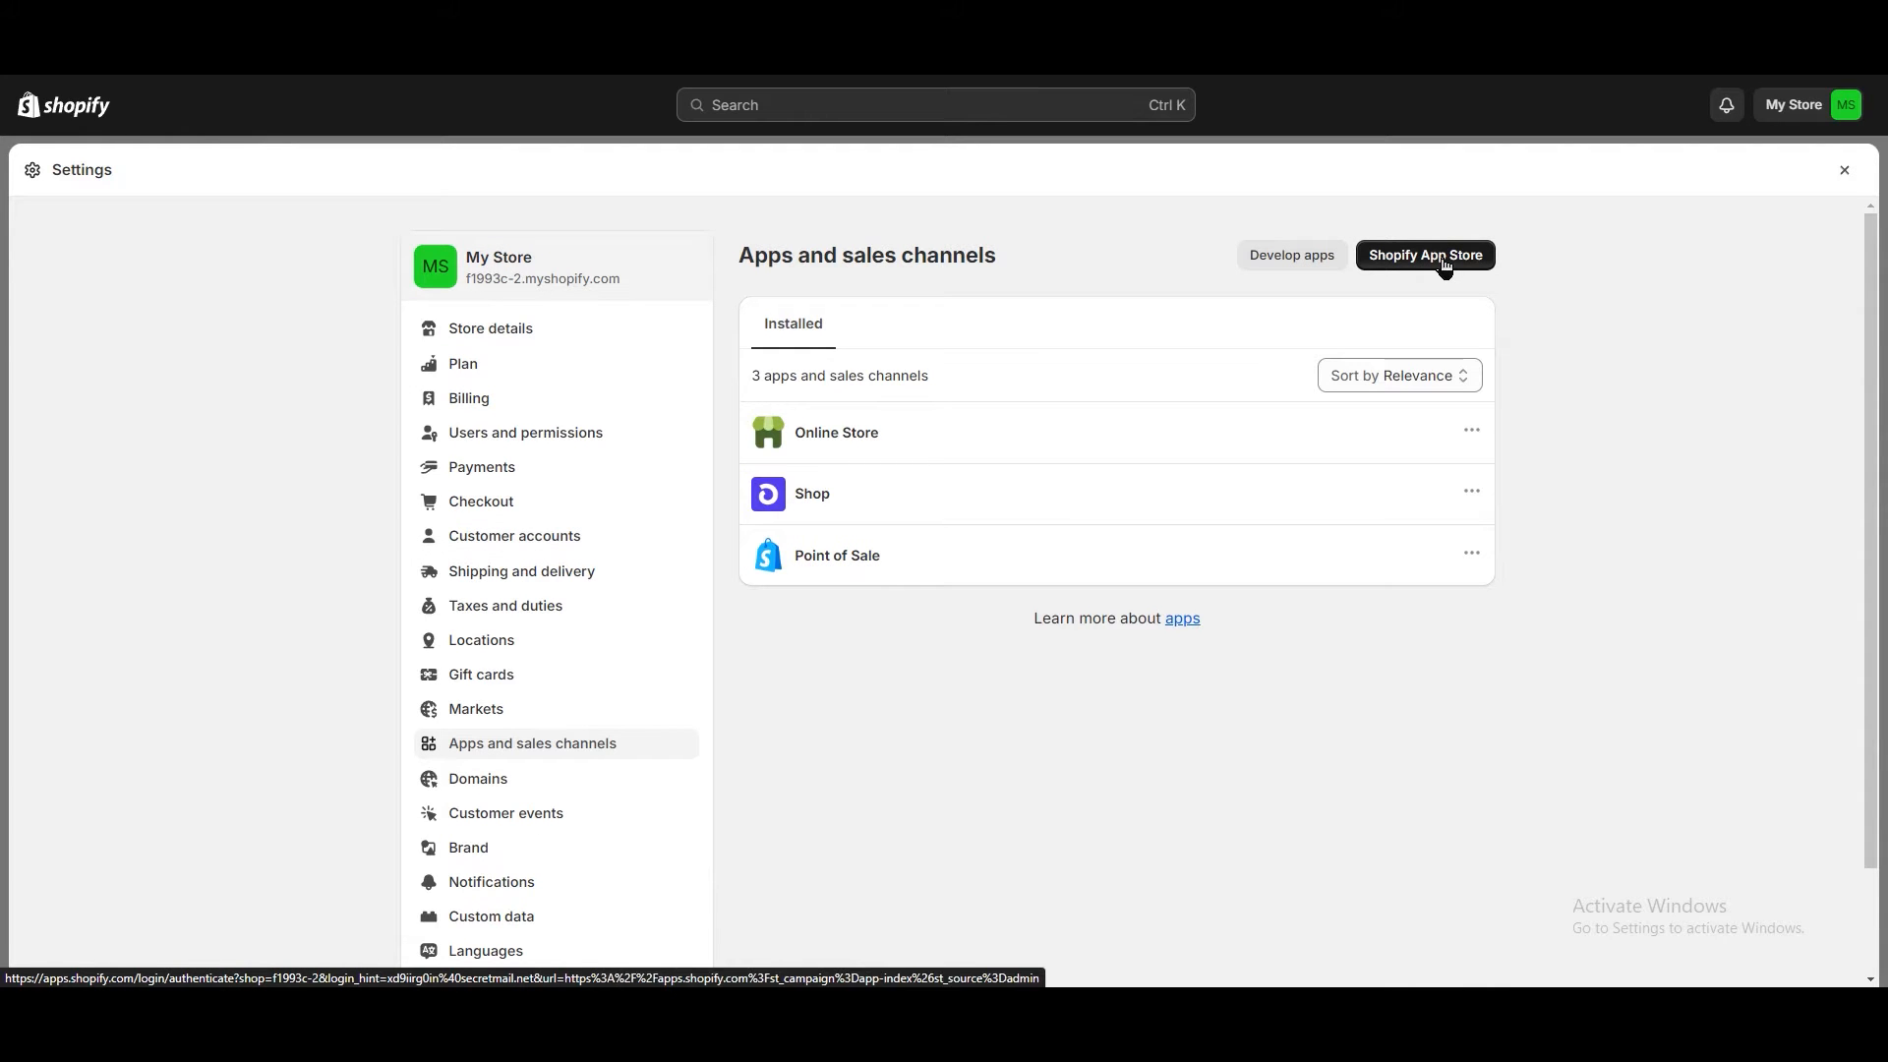
left_click(1435, 279)
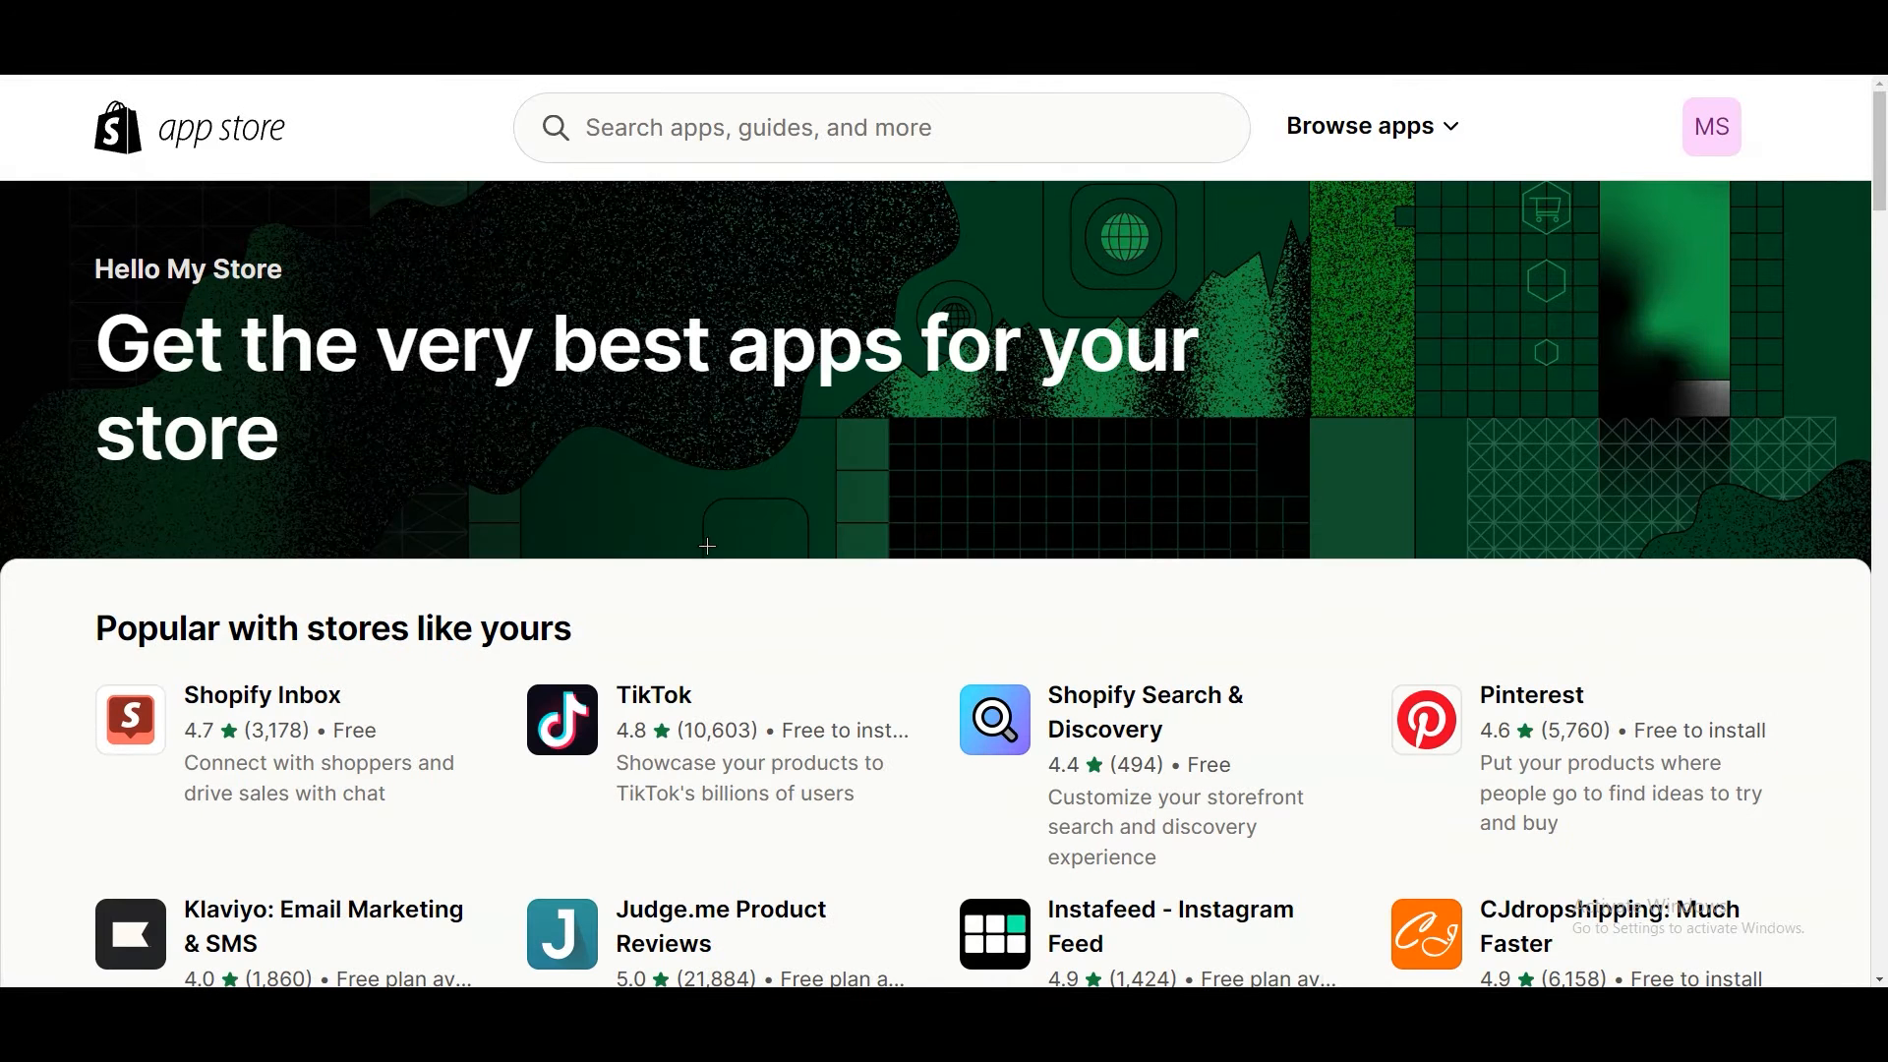
Step: Search the app store for "facebook"
scroll(664, 541, "down", 15)
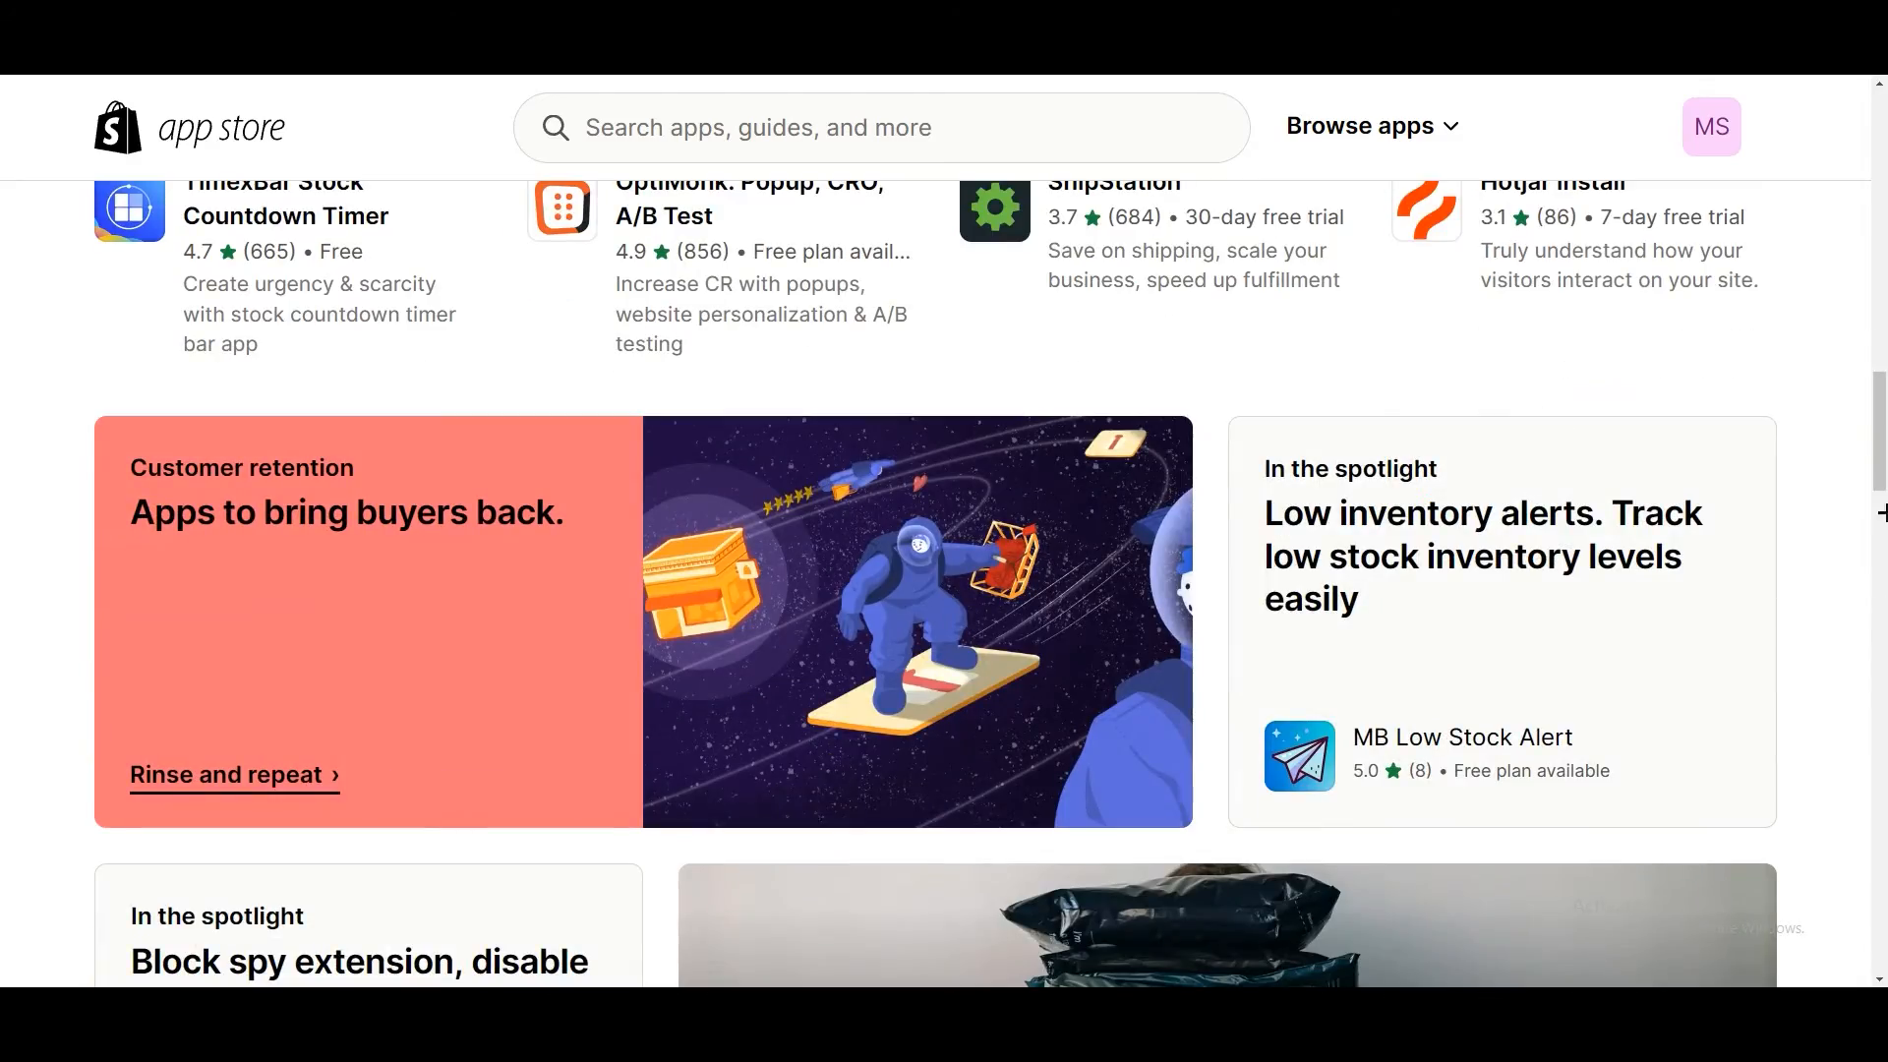
left_click_drag(1880, 512, 1880, 98)
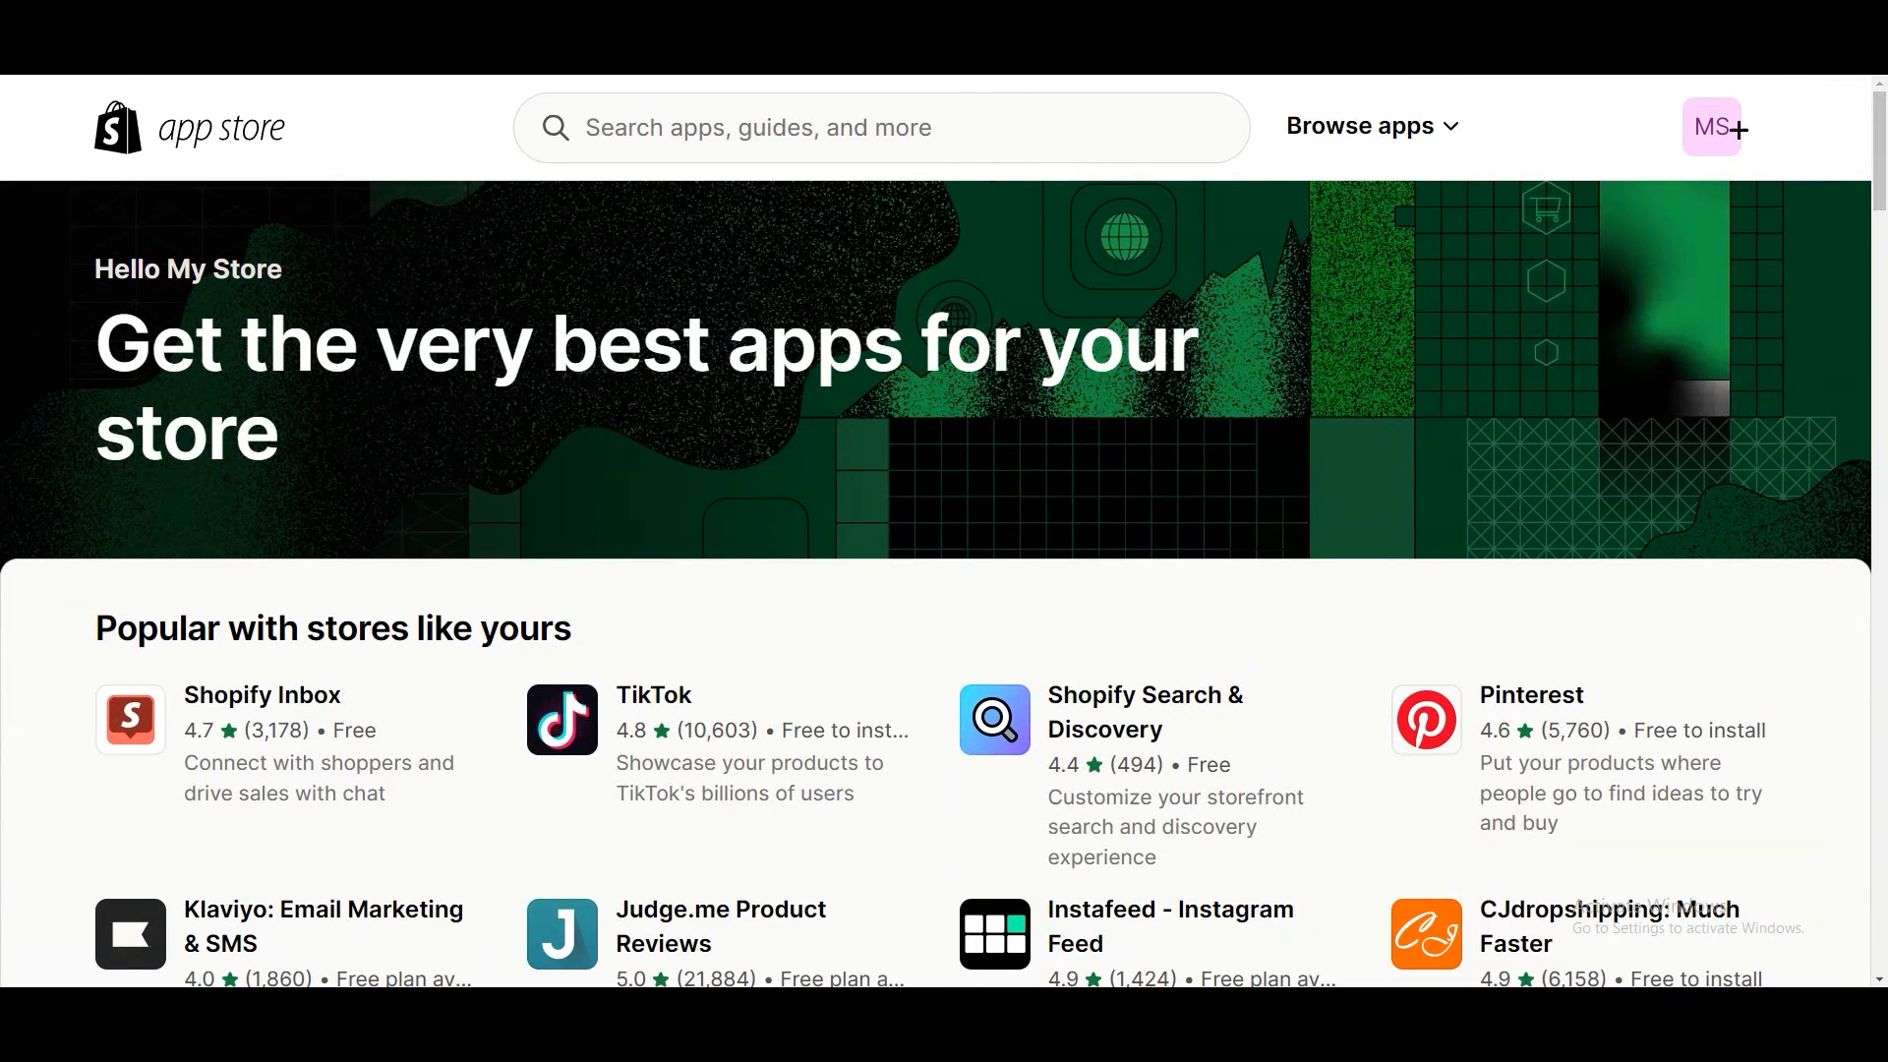
left_click(880, 128)
type("faceb")
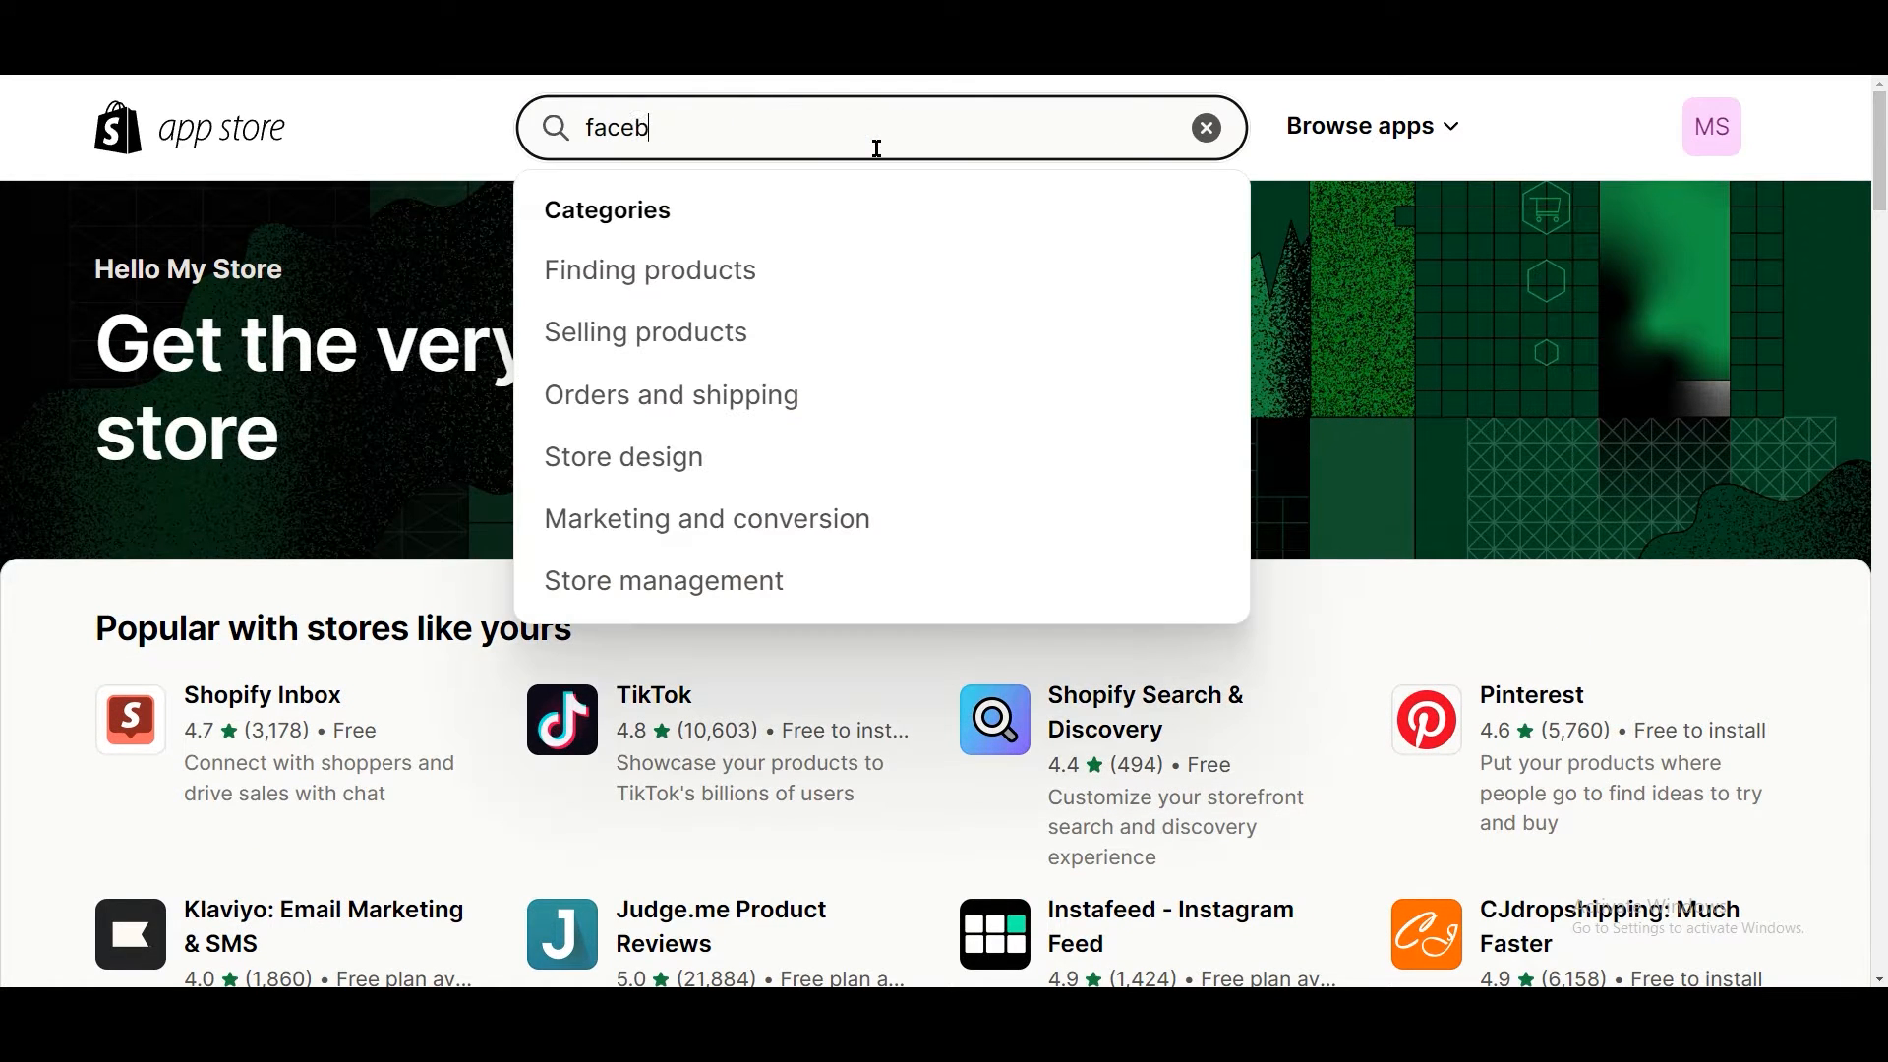
type("ook")
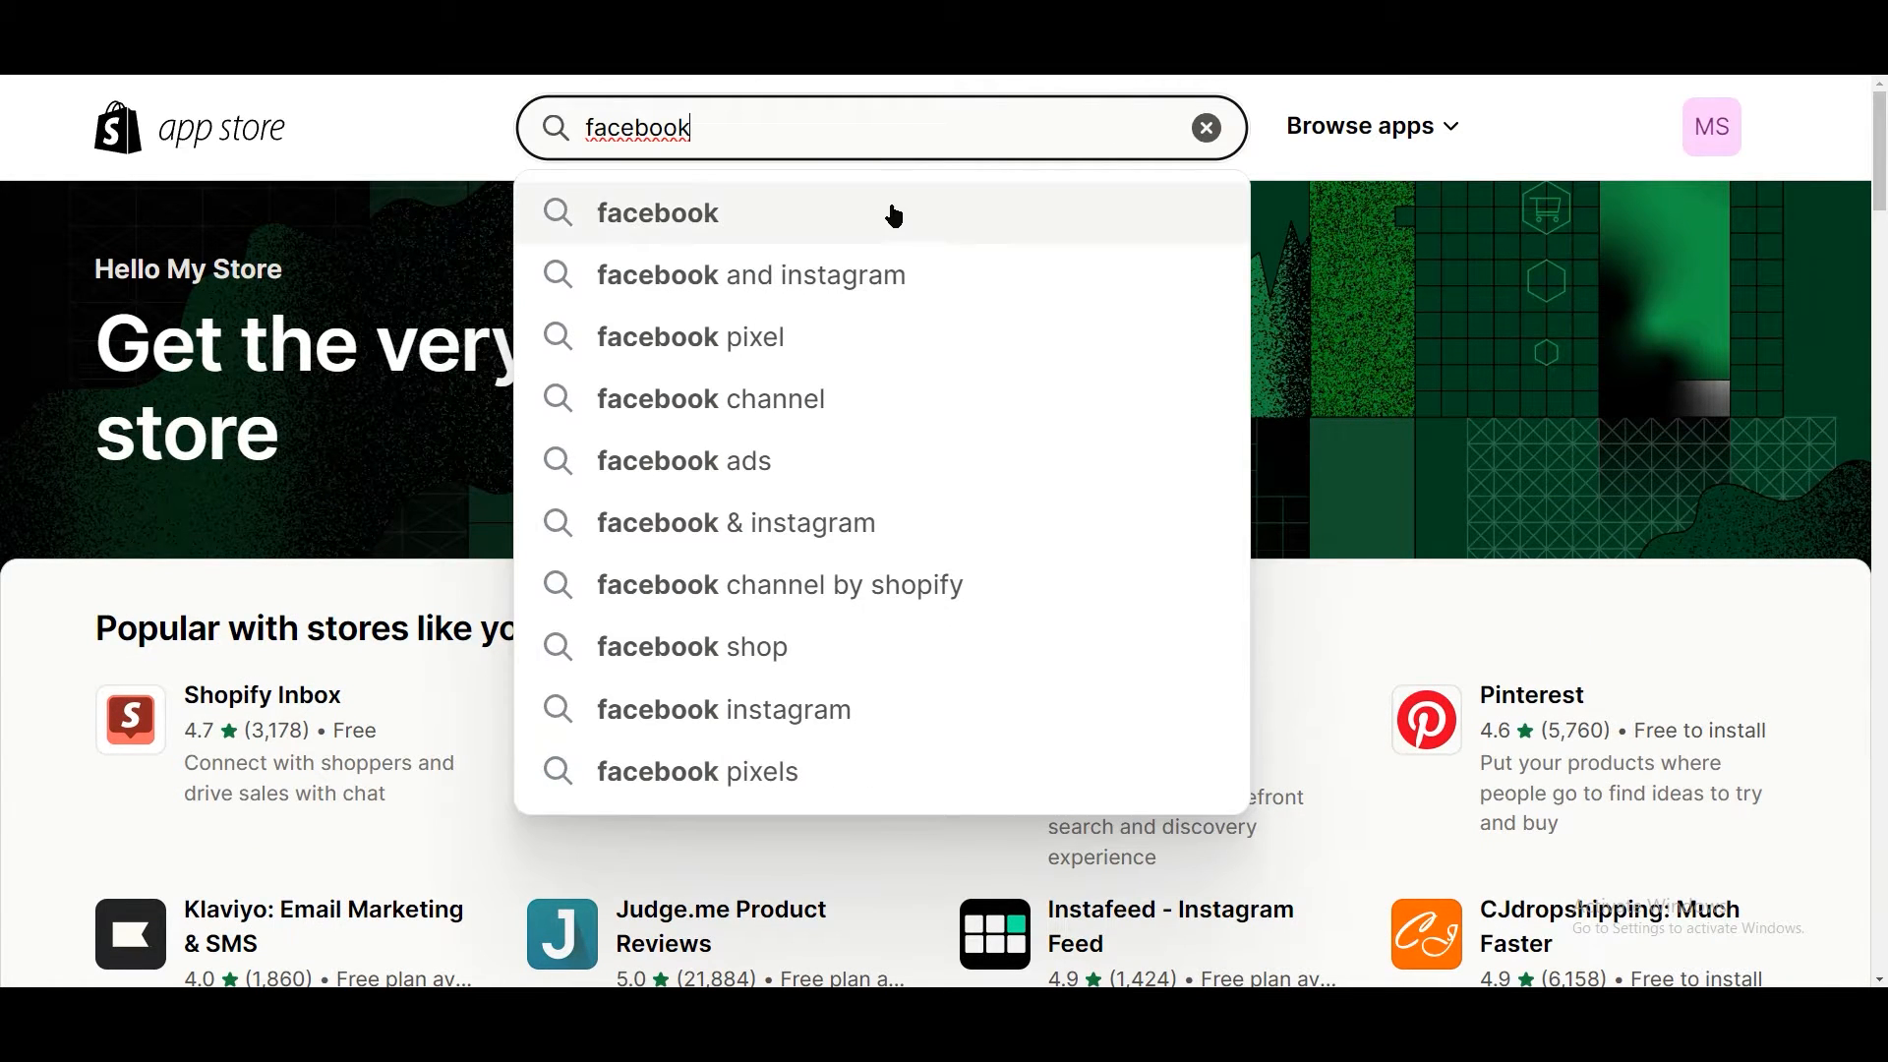
left_click(897, 218)
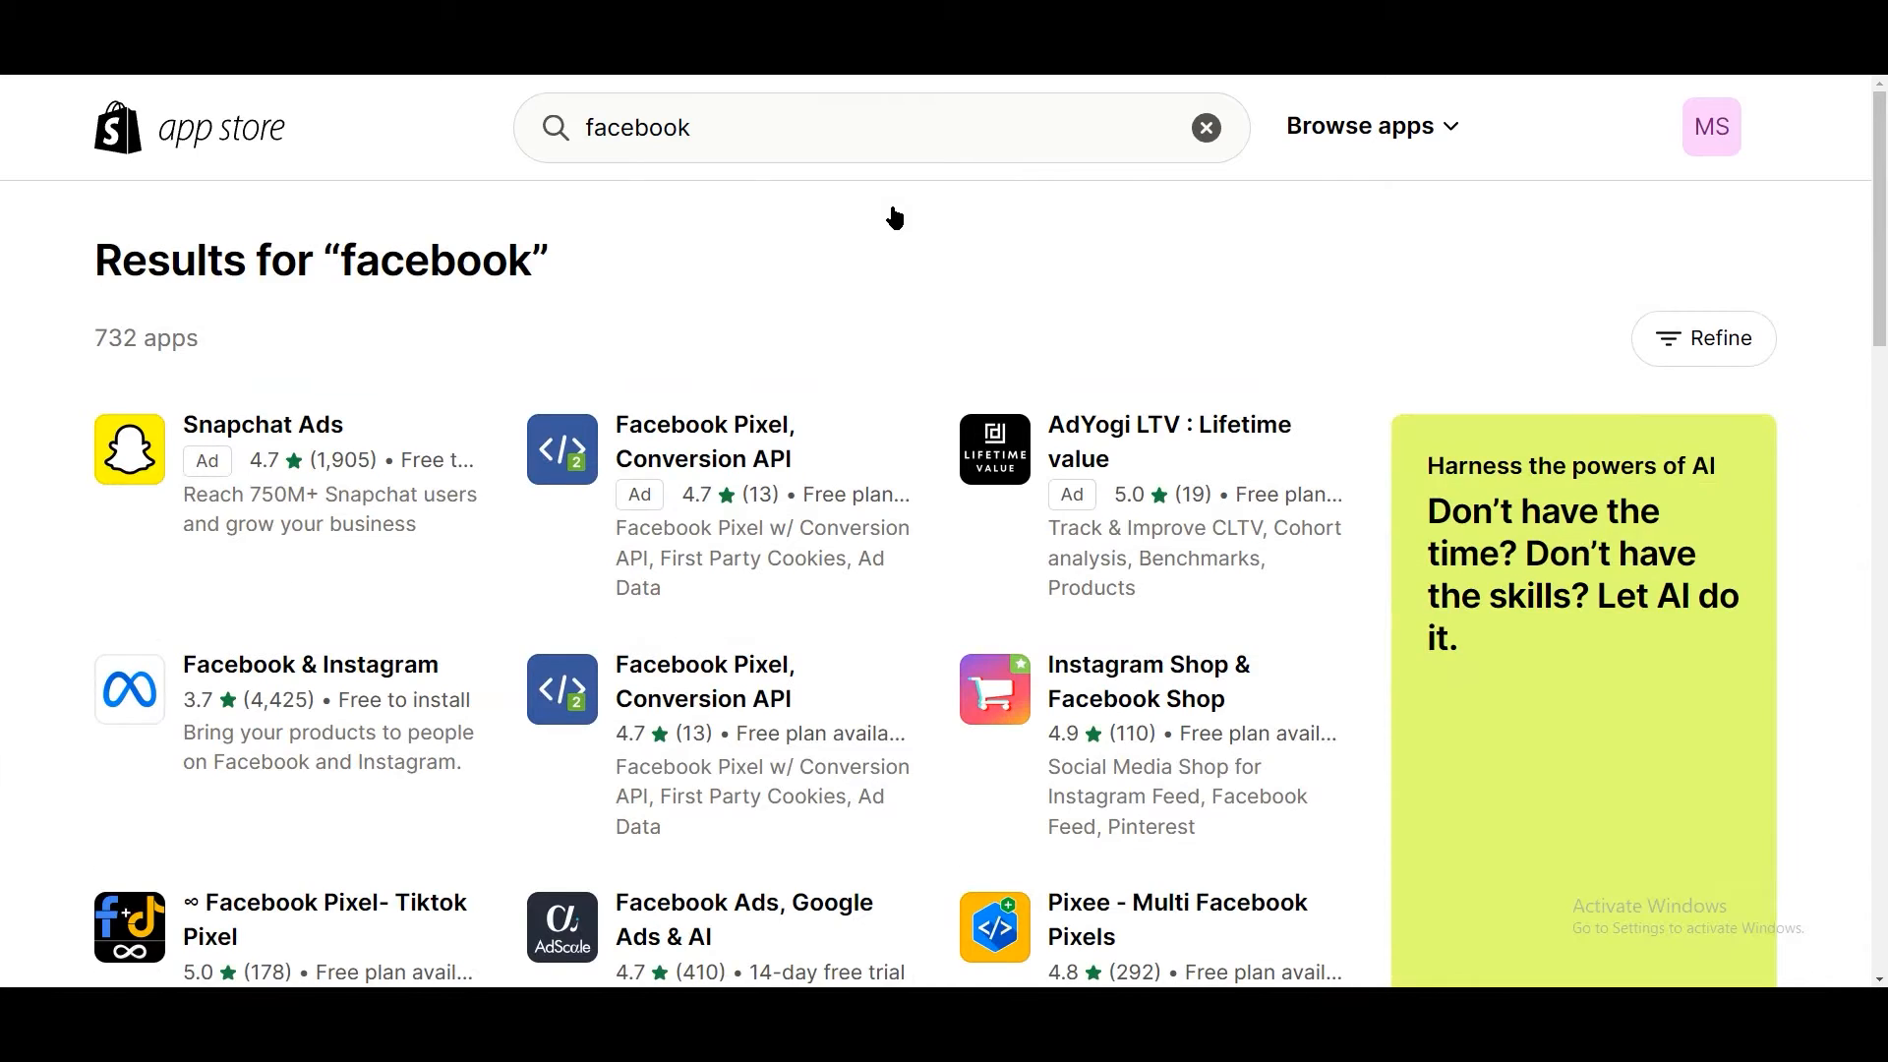
Step: Look through the search results and open the Facebook & Instagram app listing
scroll(882, 257, "down", 4)
scroll(882, 282, "up", 3)
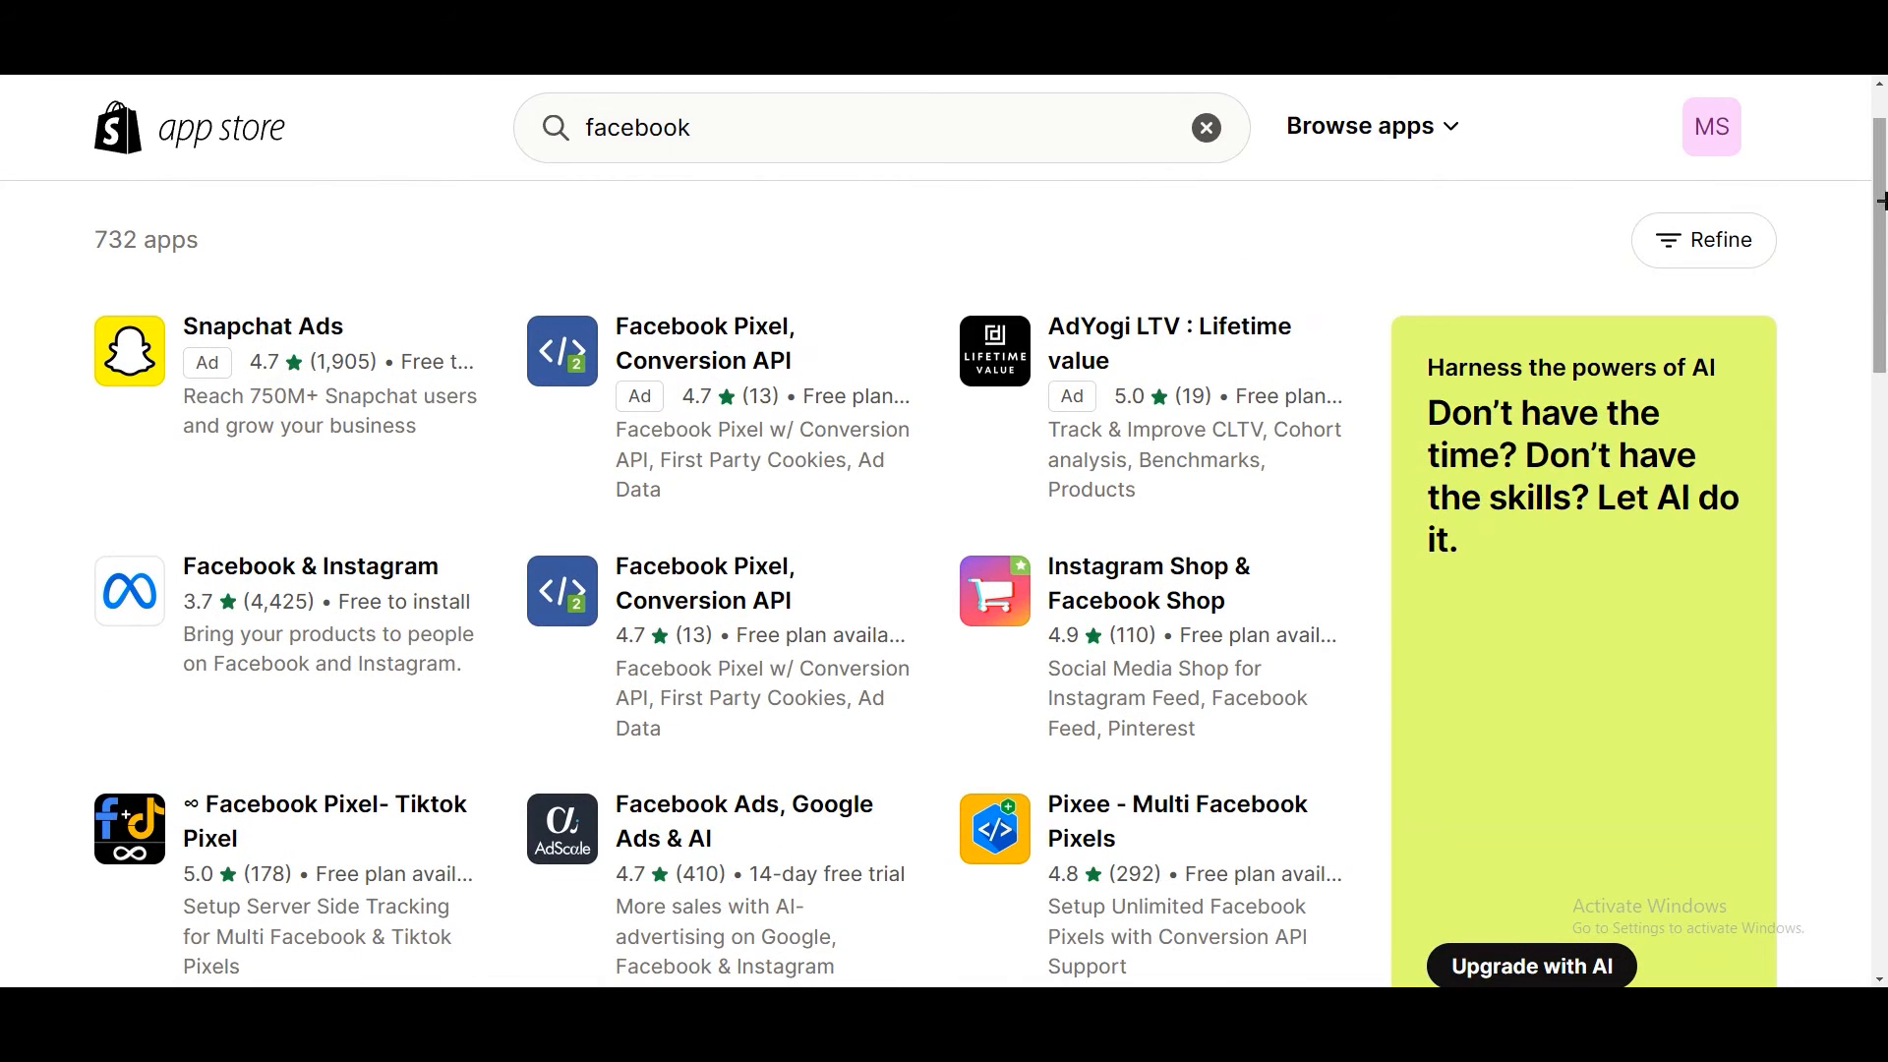
mouse_move(1883, 201)
left_mouse_down()
mouse_move(1882, 237)
mouse_move(1883, 195)
left_mouse_up()
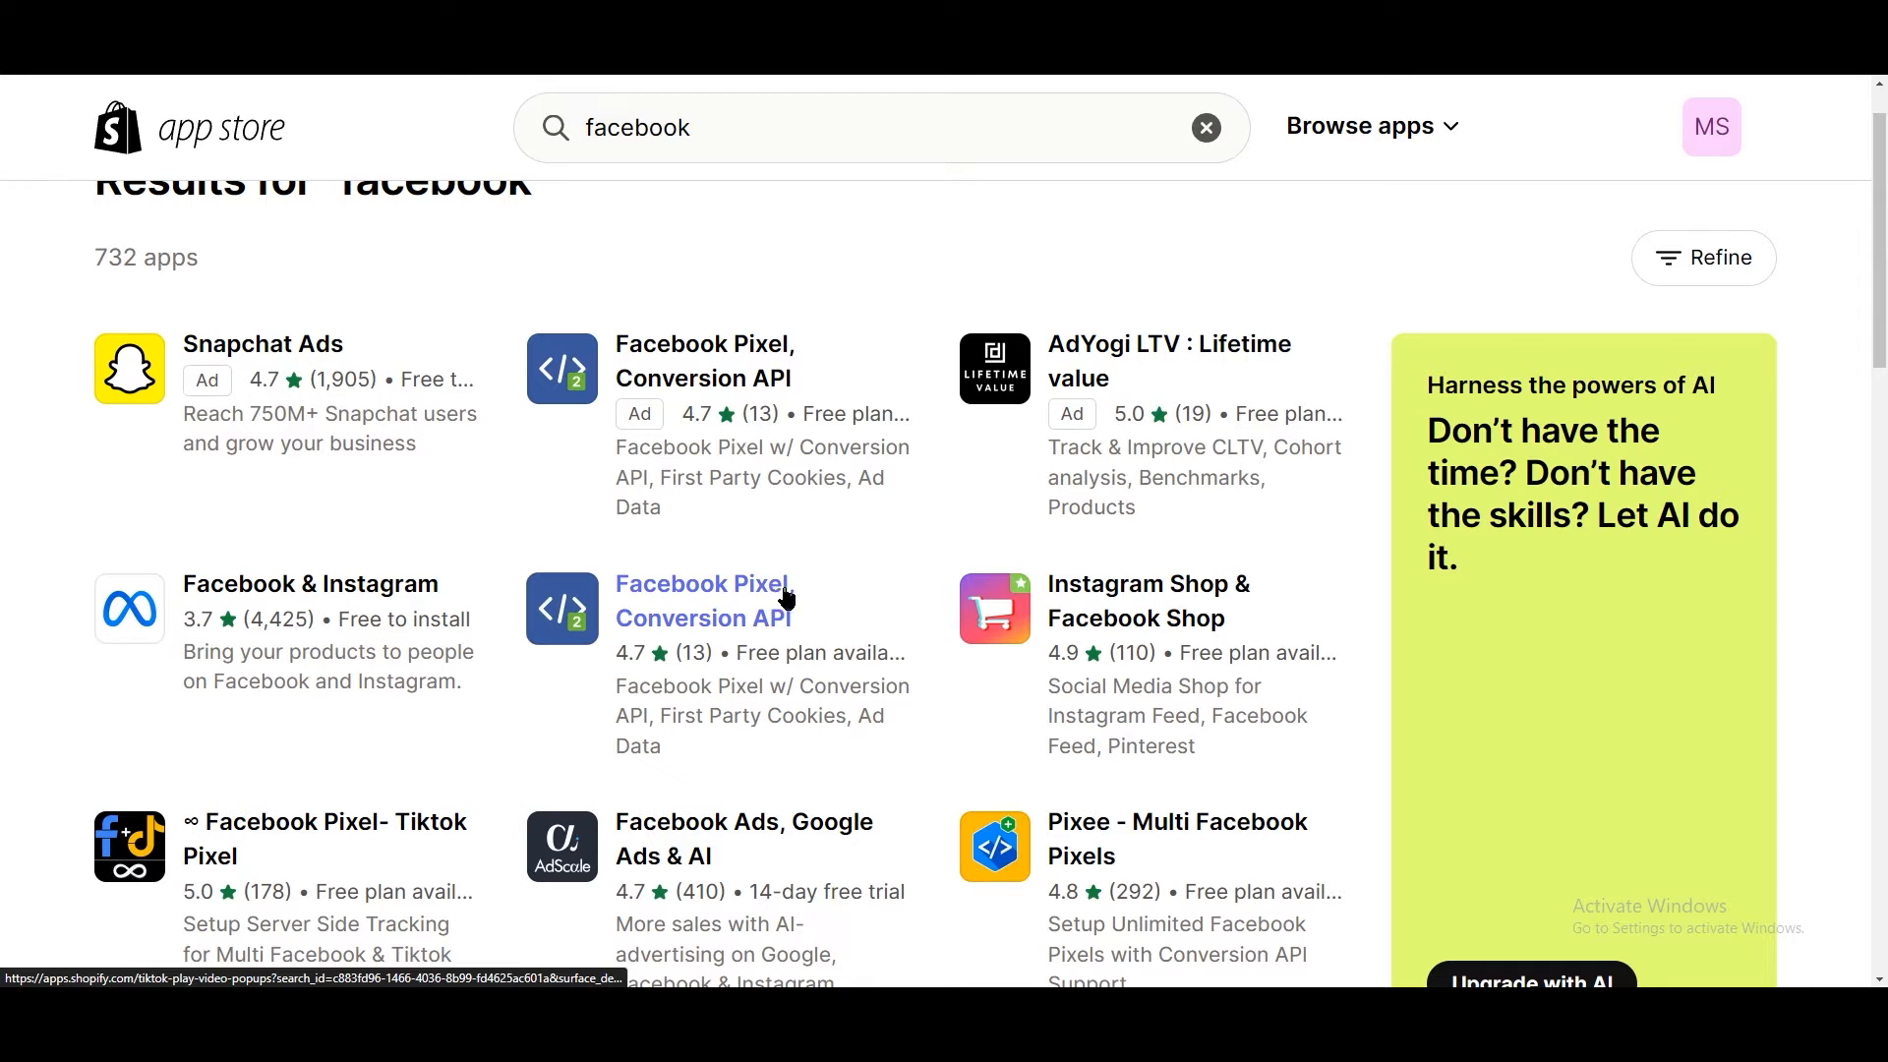
scroll(801, 631, "down", 2)
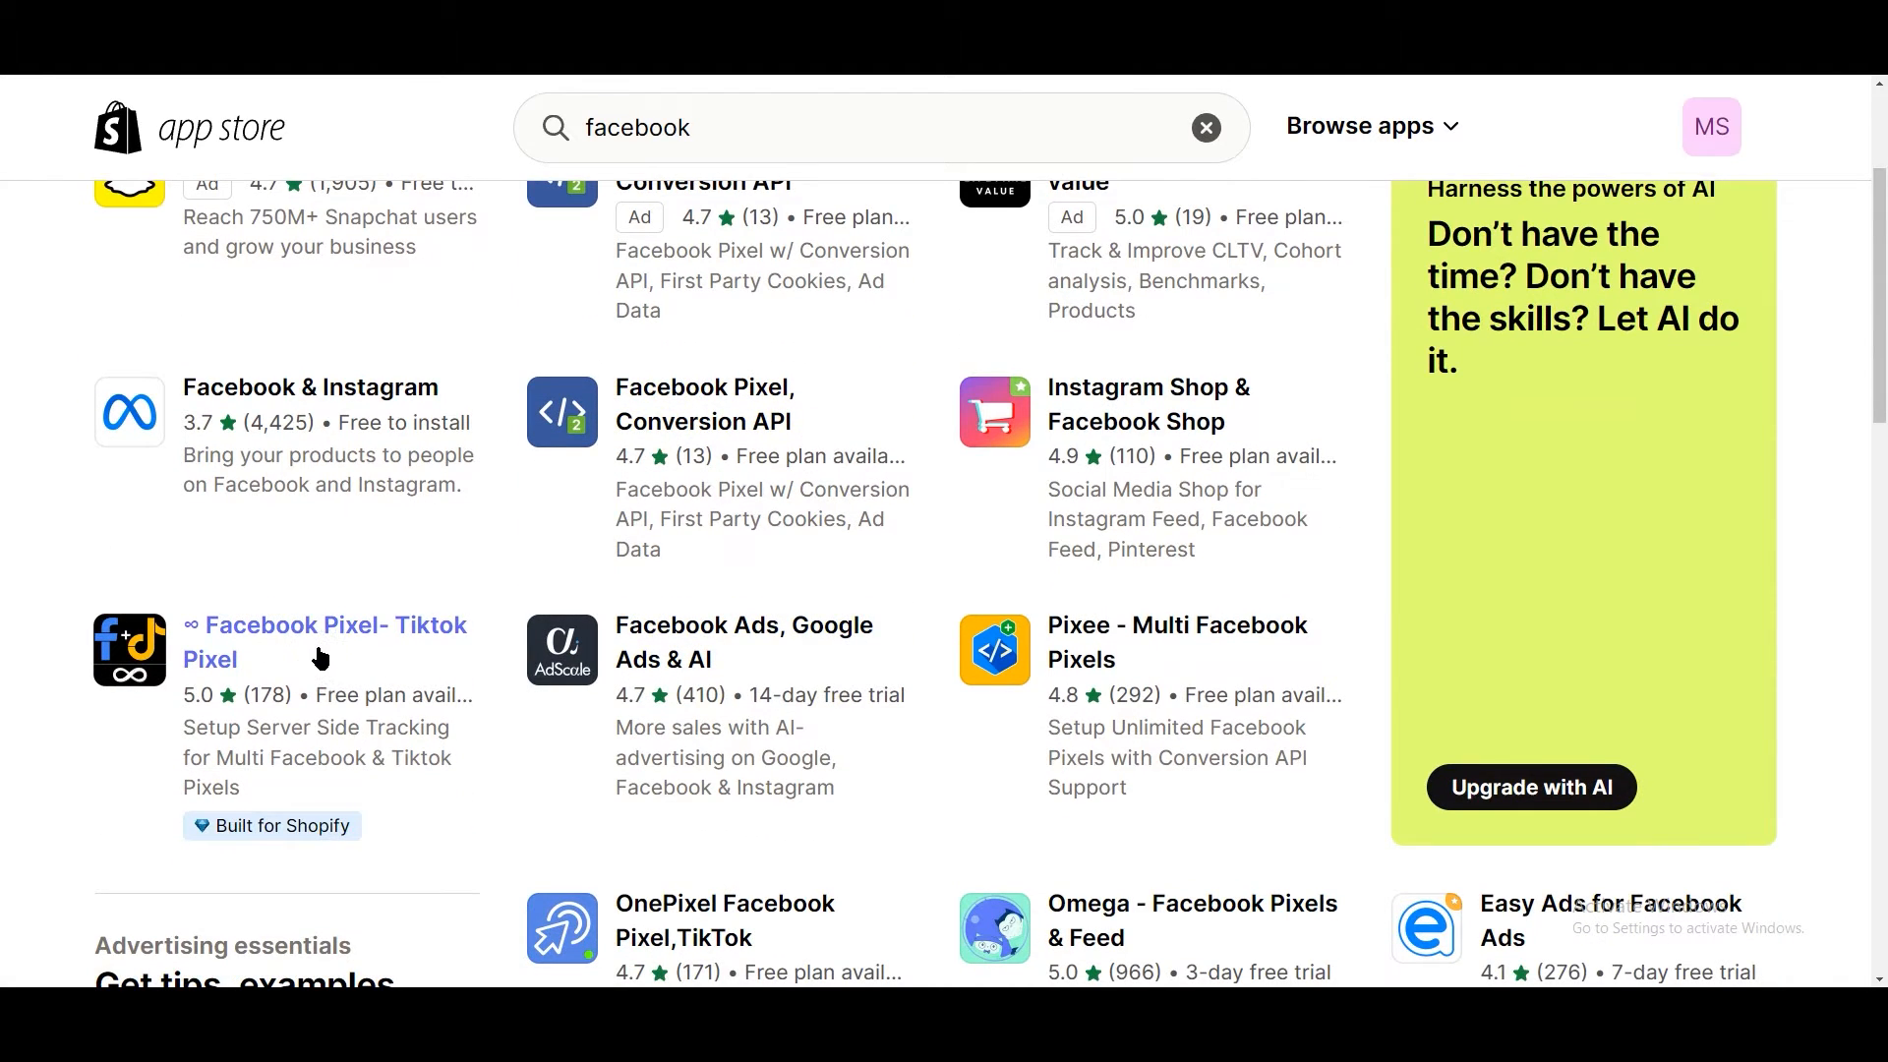
scroll(731, 703, "down", 2)
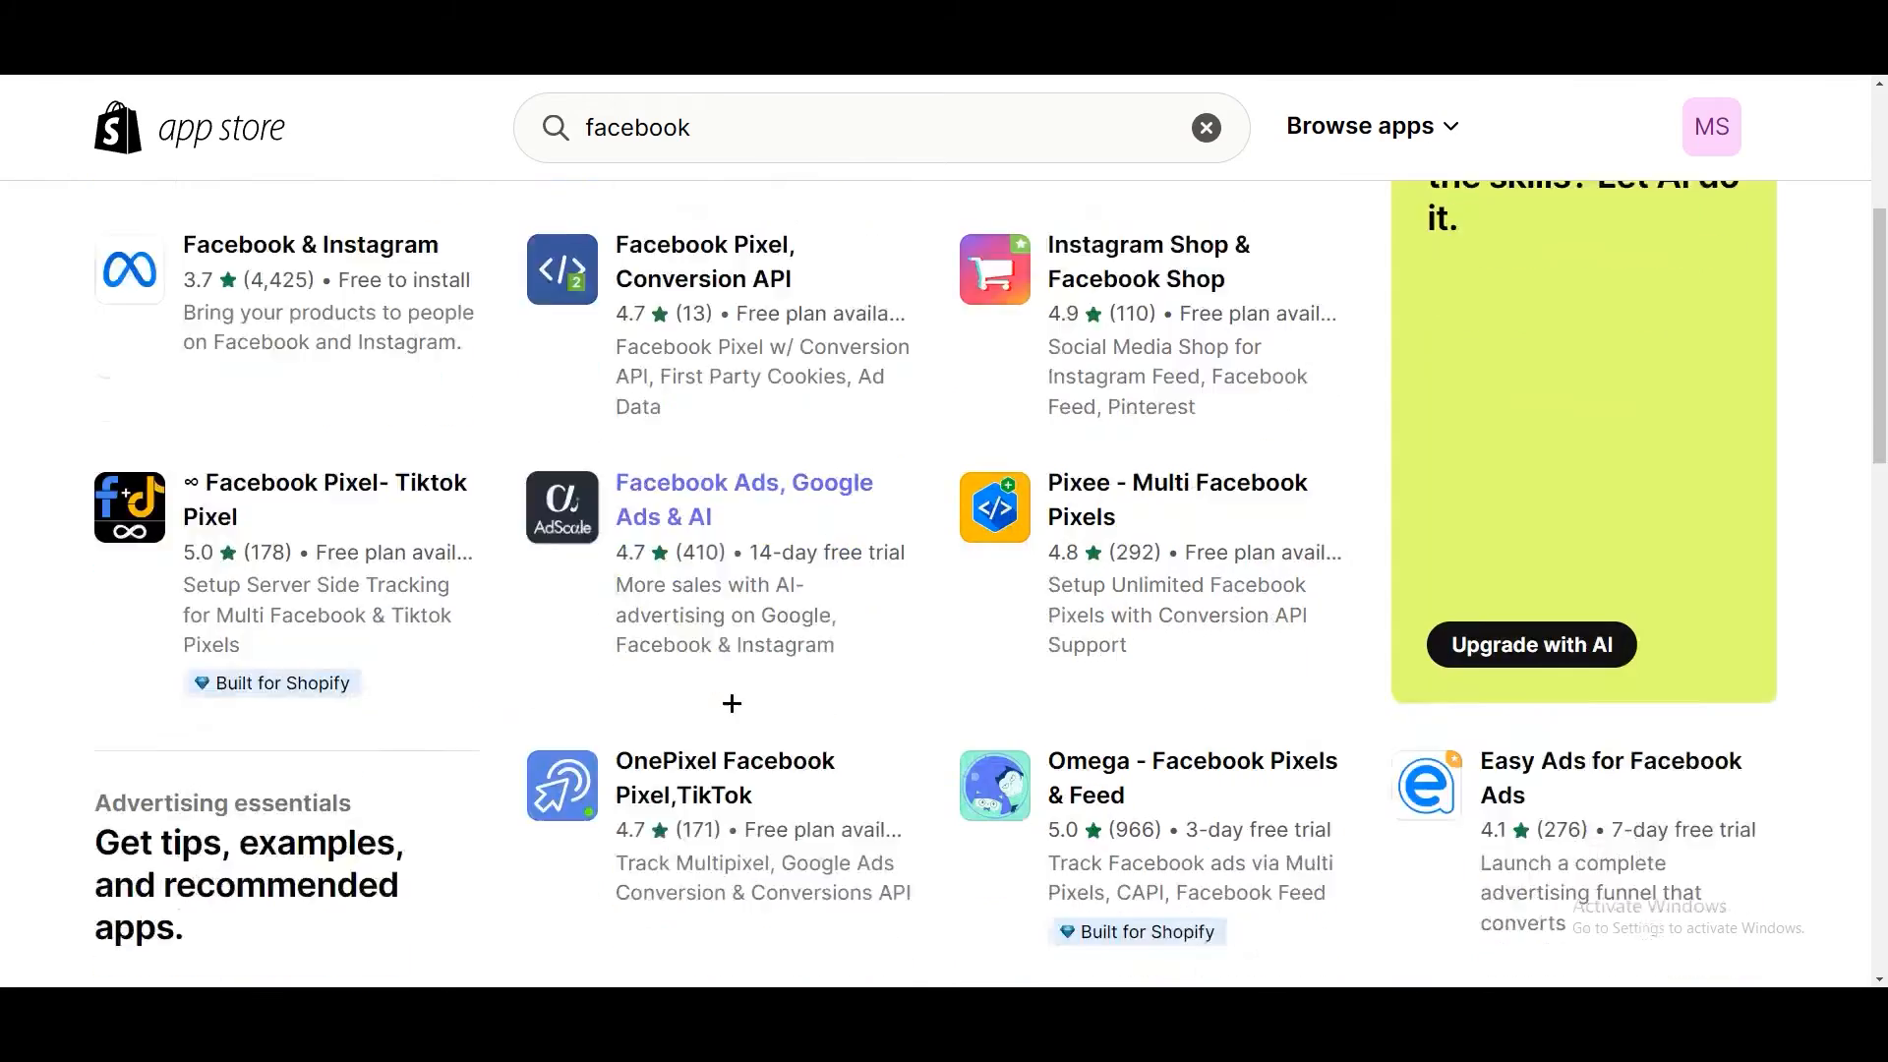
scroll(786, 703, "down", 8)
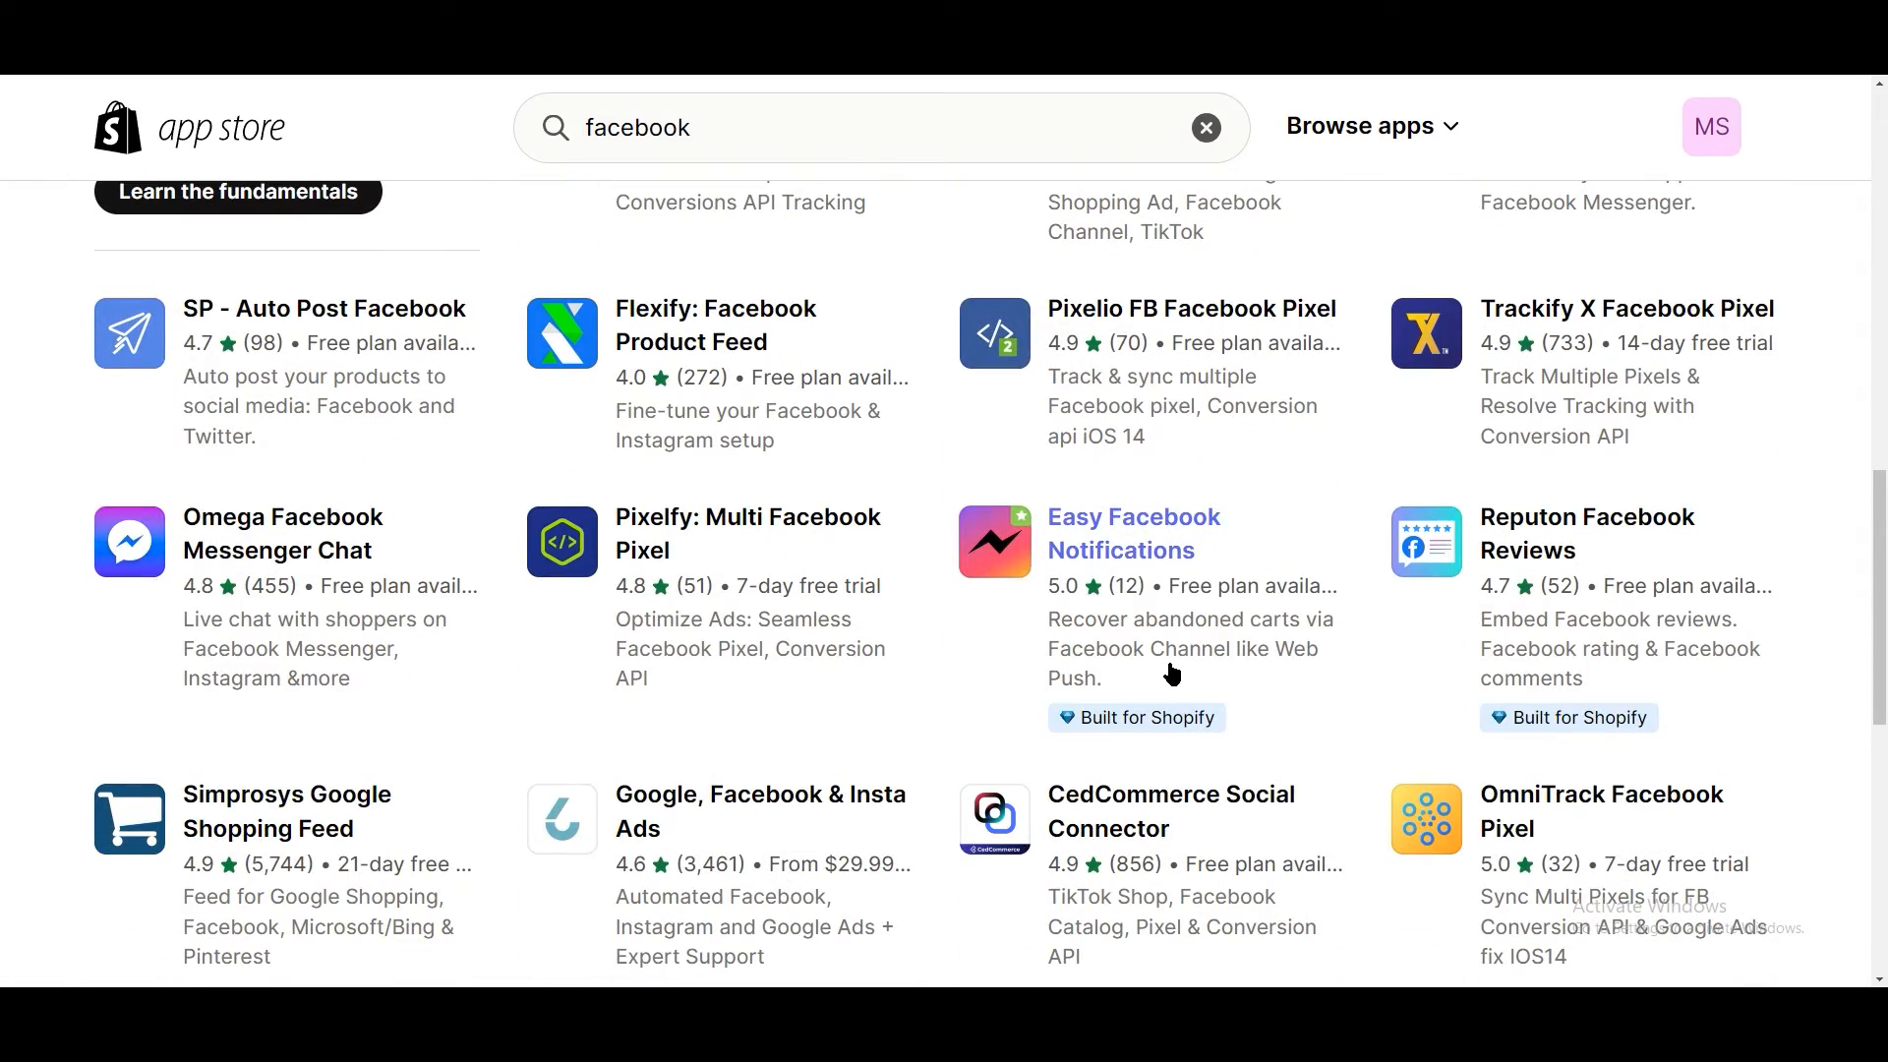
scroll(920, 877, "up", 9)
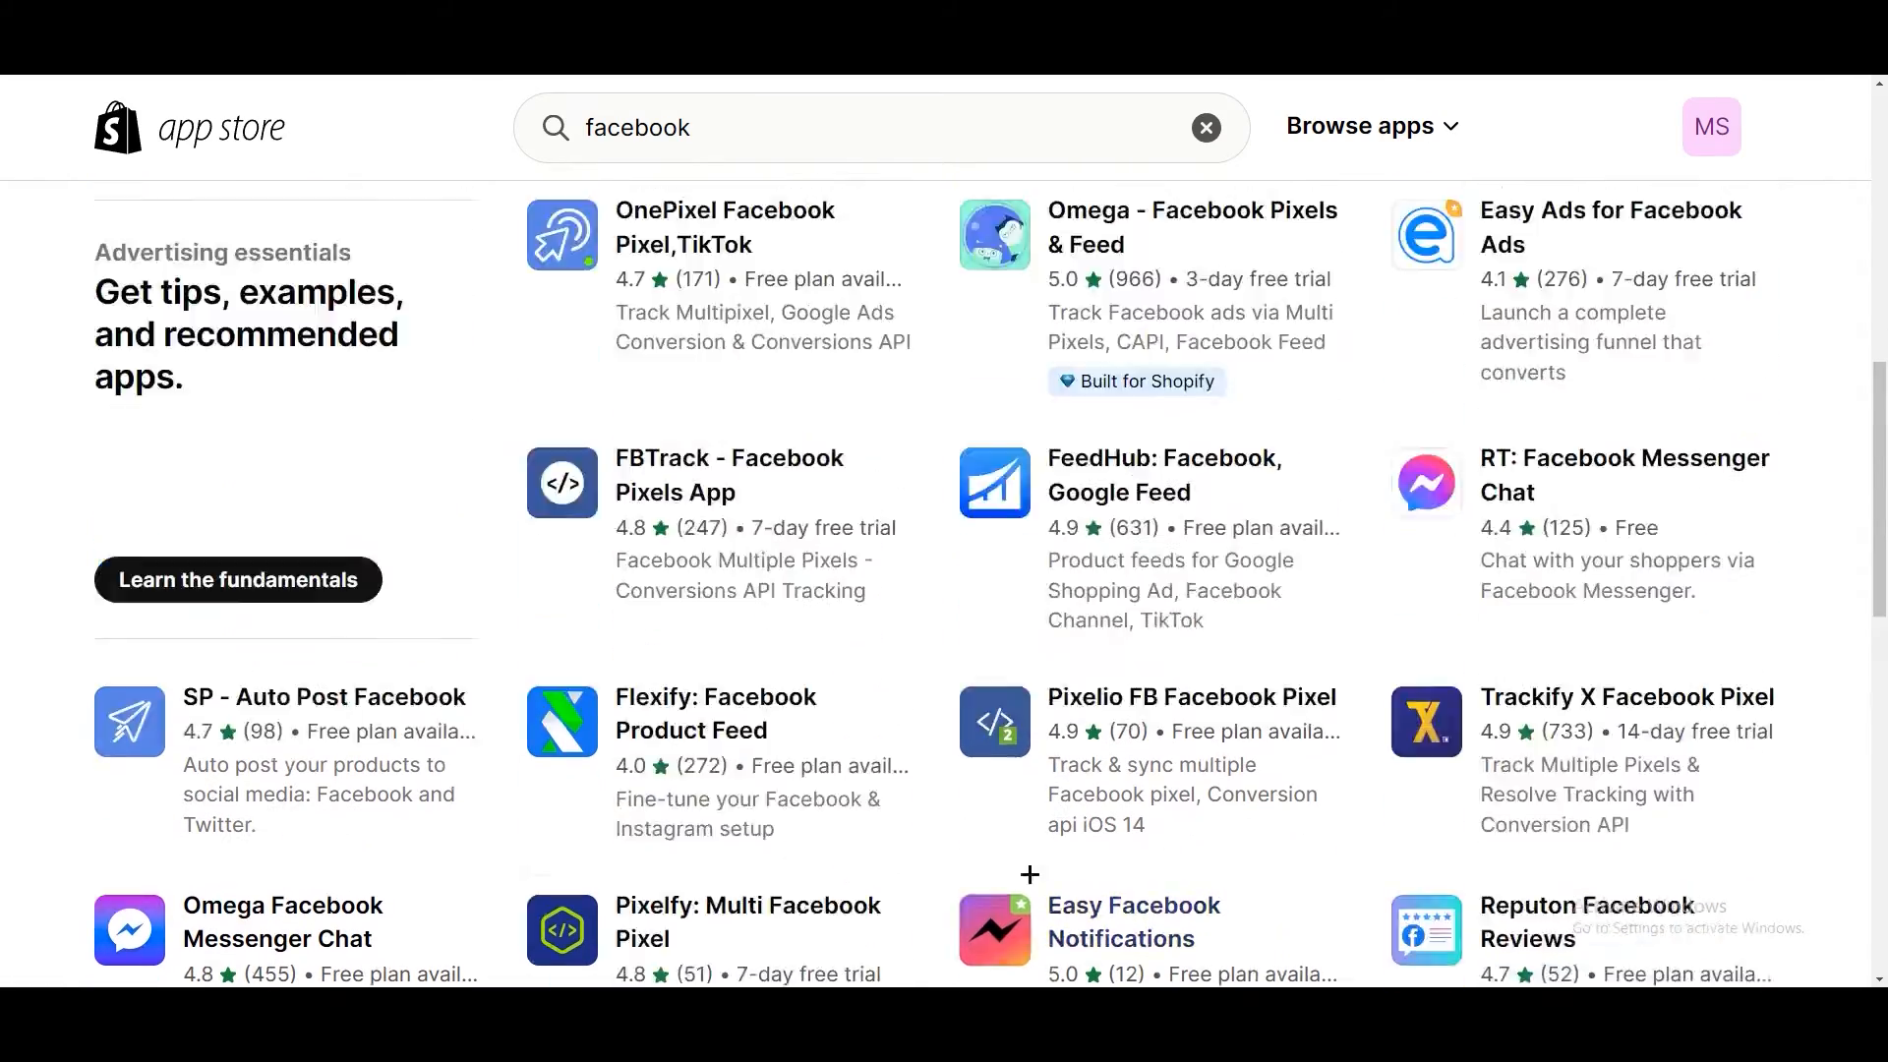
scroll(910, 732, "up", 3)
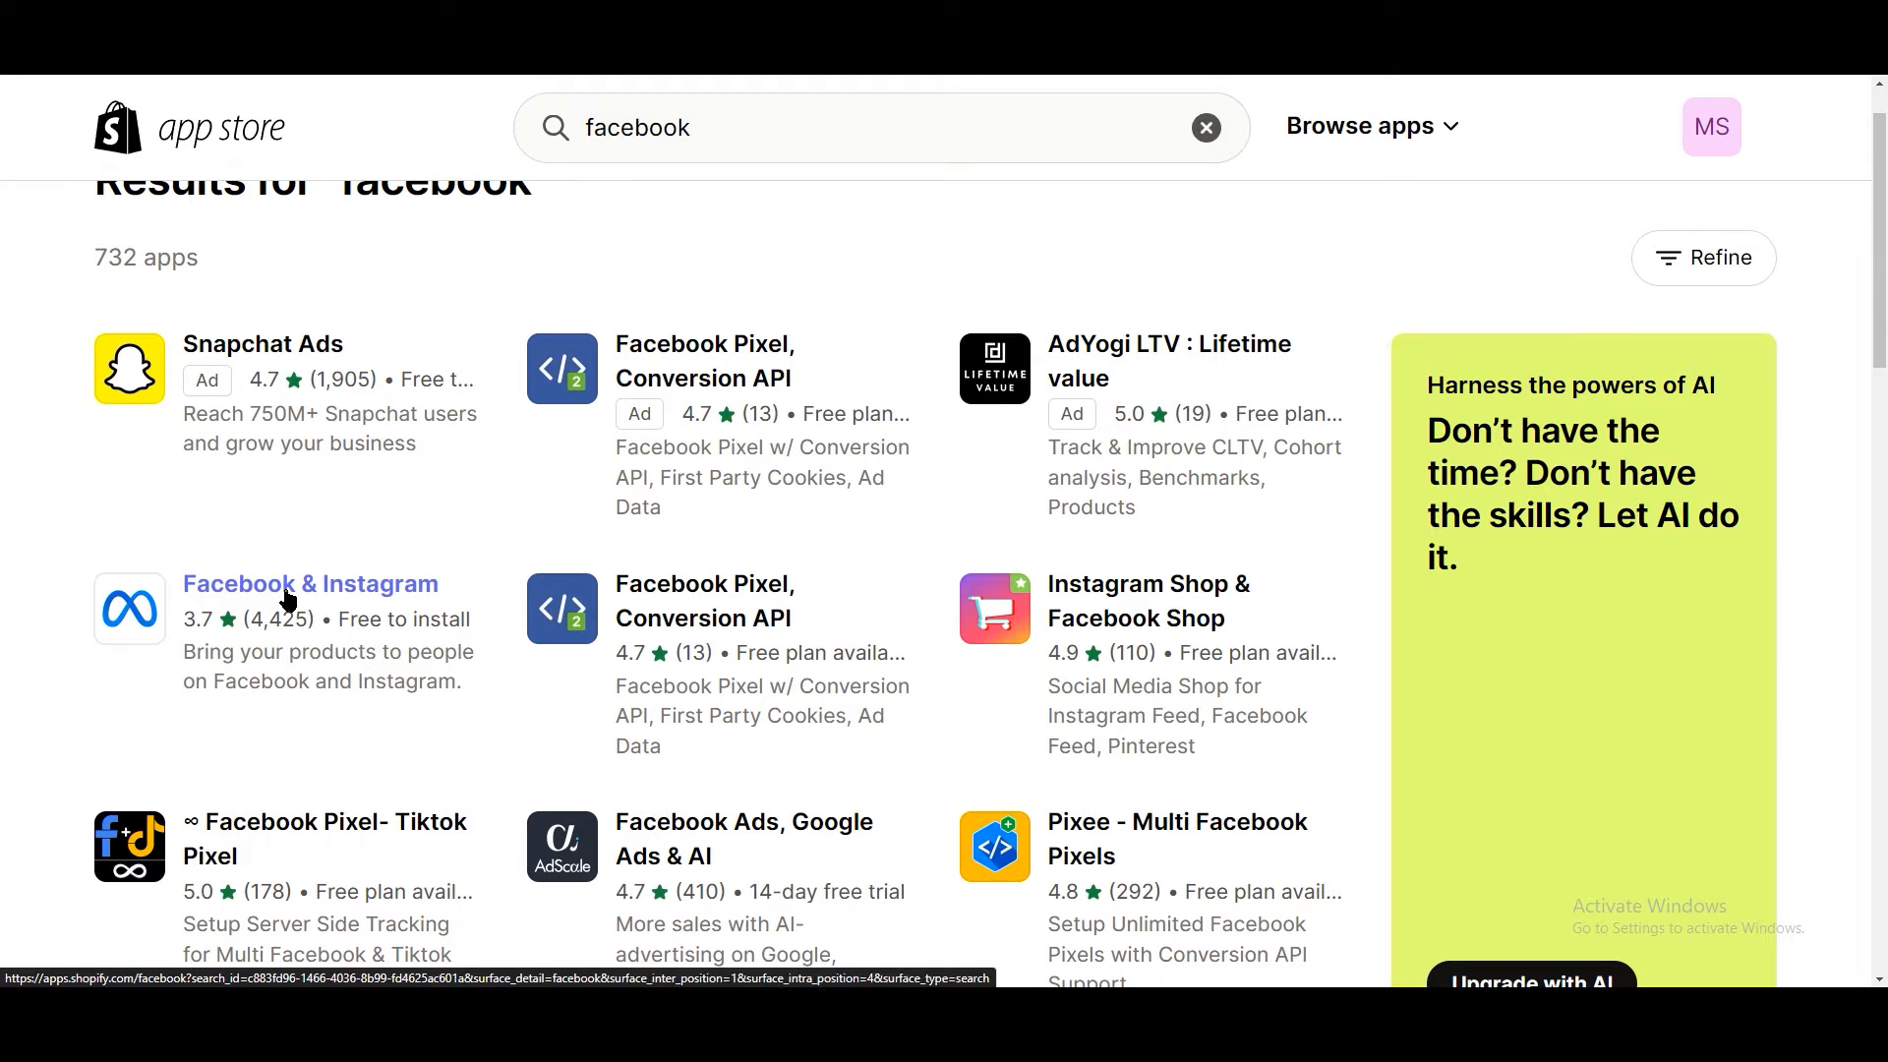
left_click(241, 599)
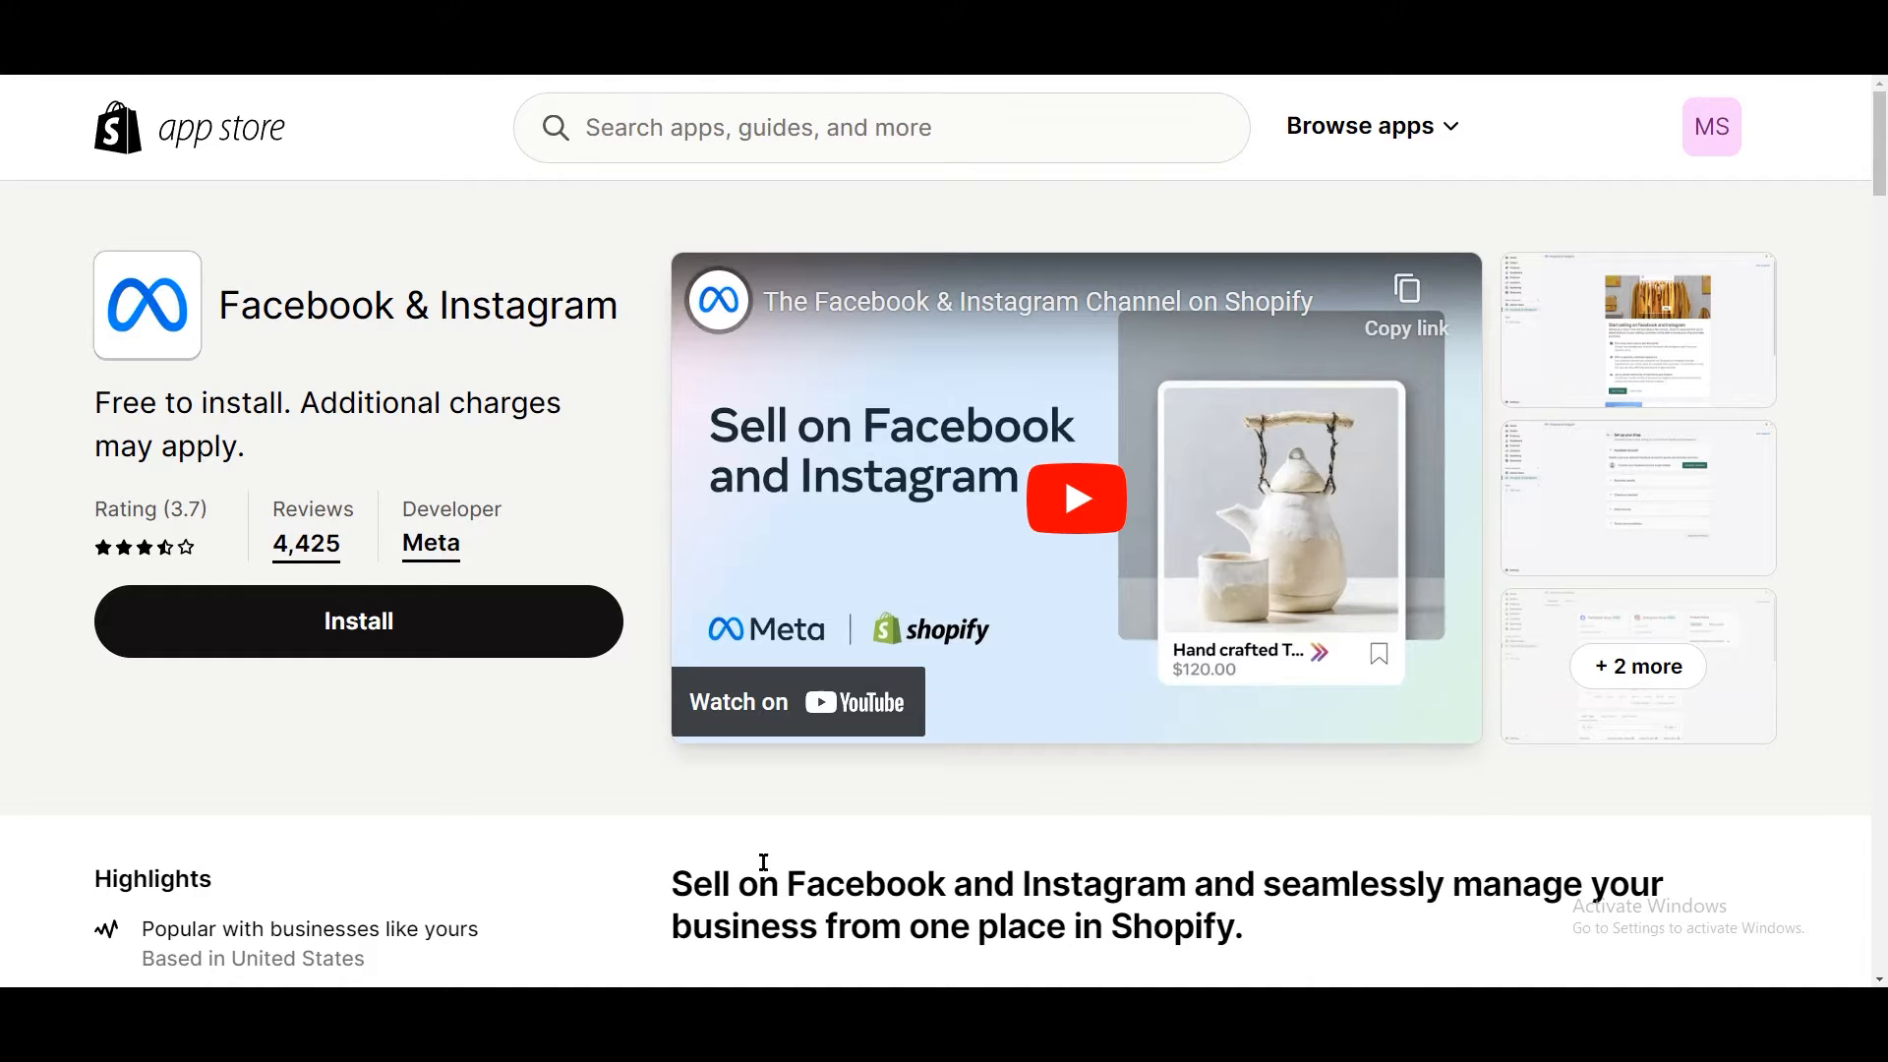
Step: Examine the Facebook & Instagram listing's launch date, languages, categories and feature highlights
scroll(674, 738, "down", 7)
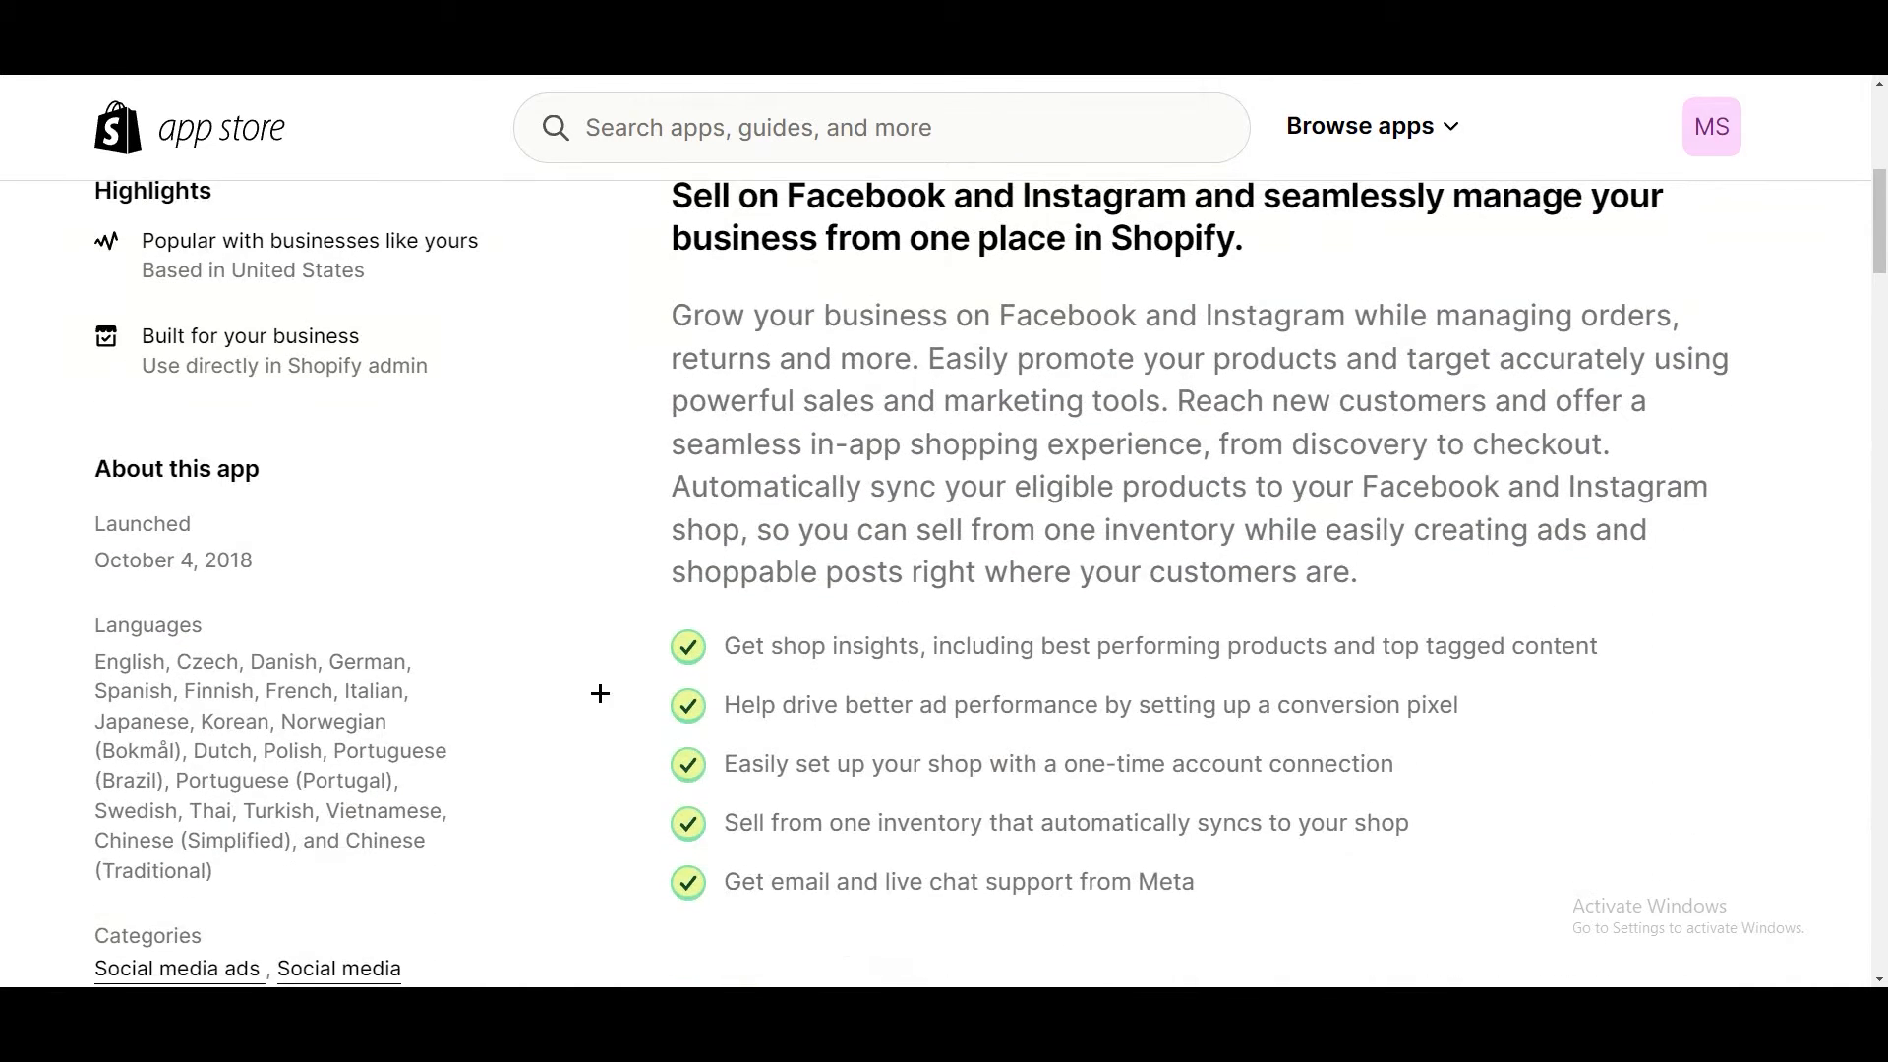
scroll(600, 693, "down", 2)
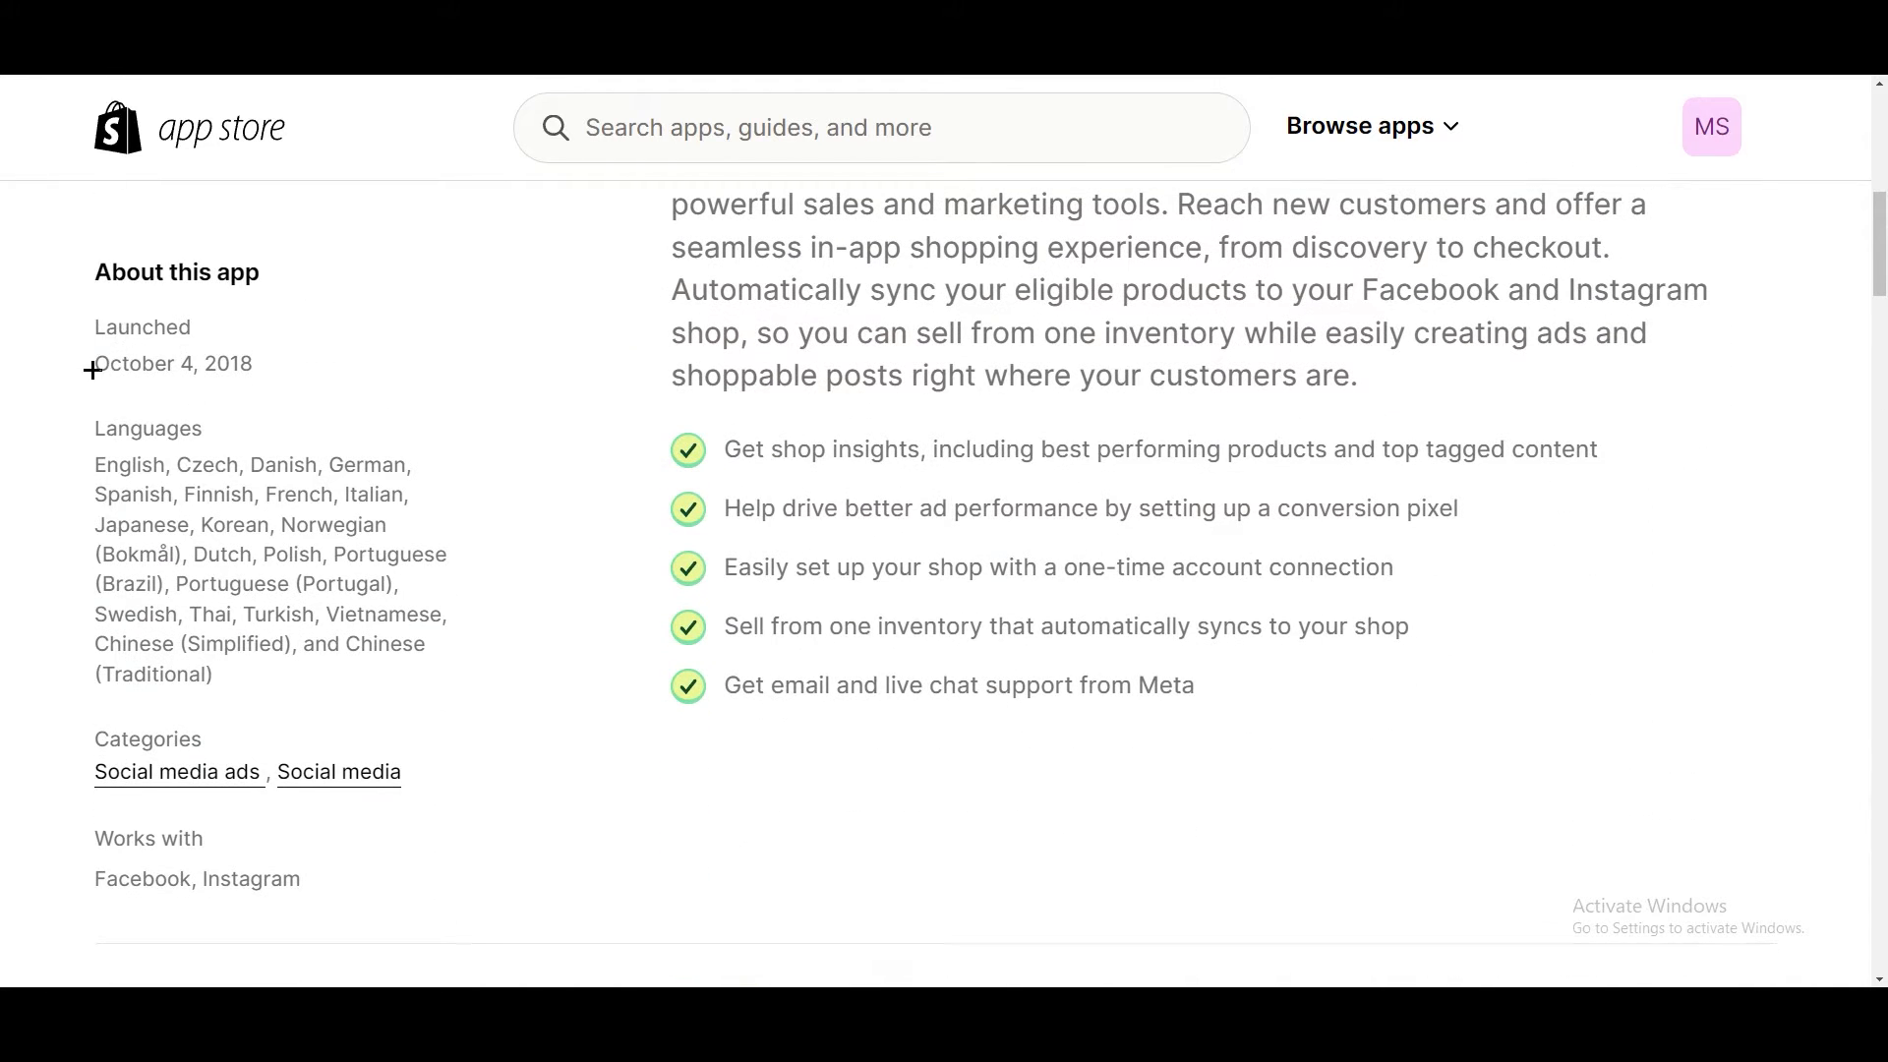
left_click_drag(93, 370, 253, 364)
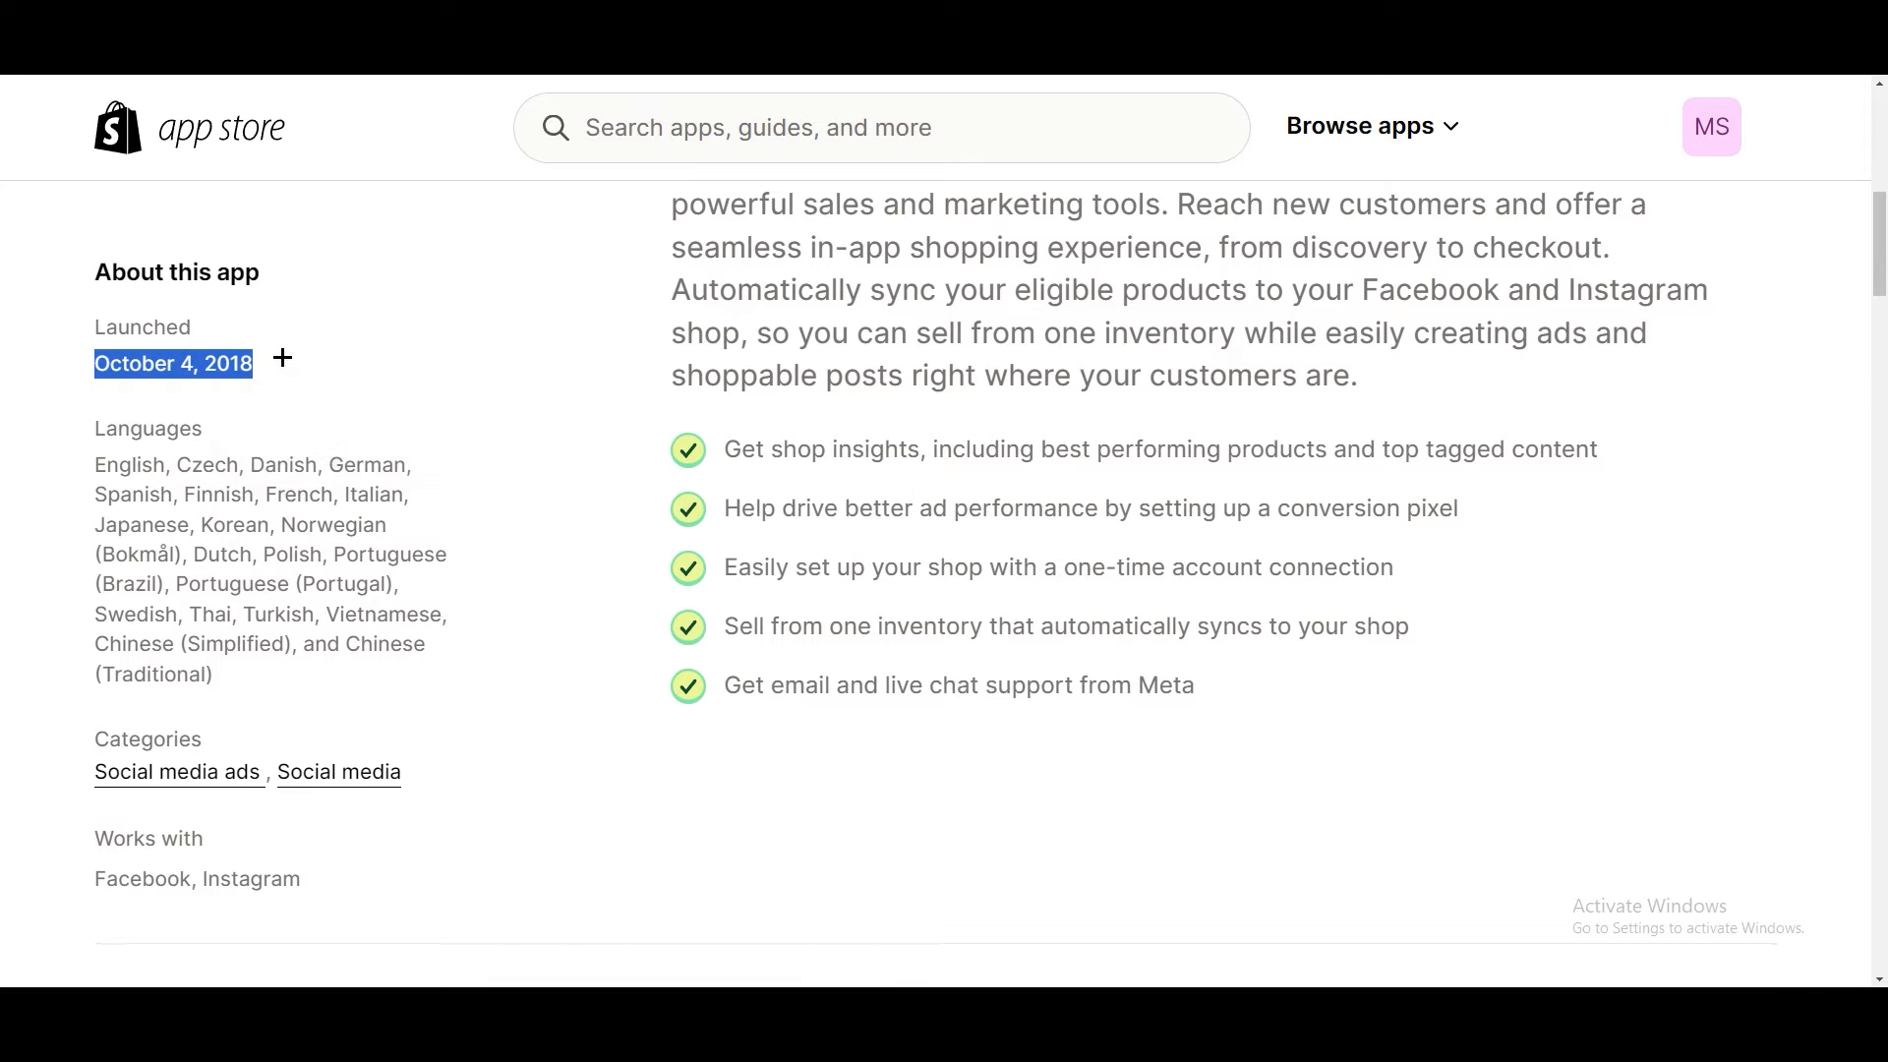
left_click(282, 358)
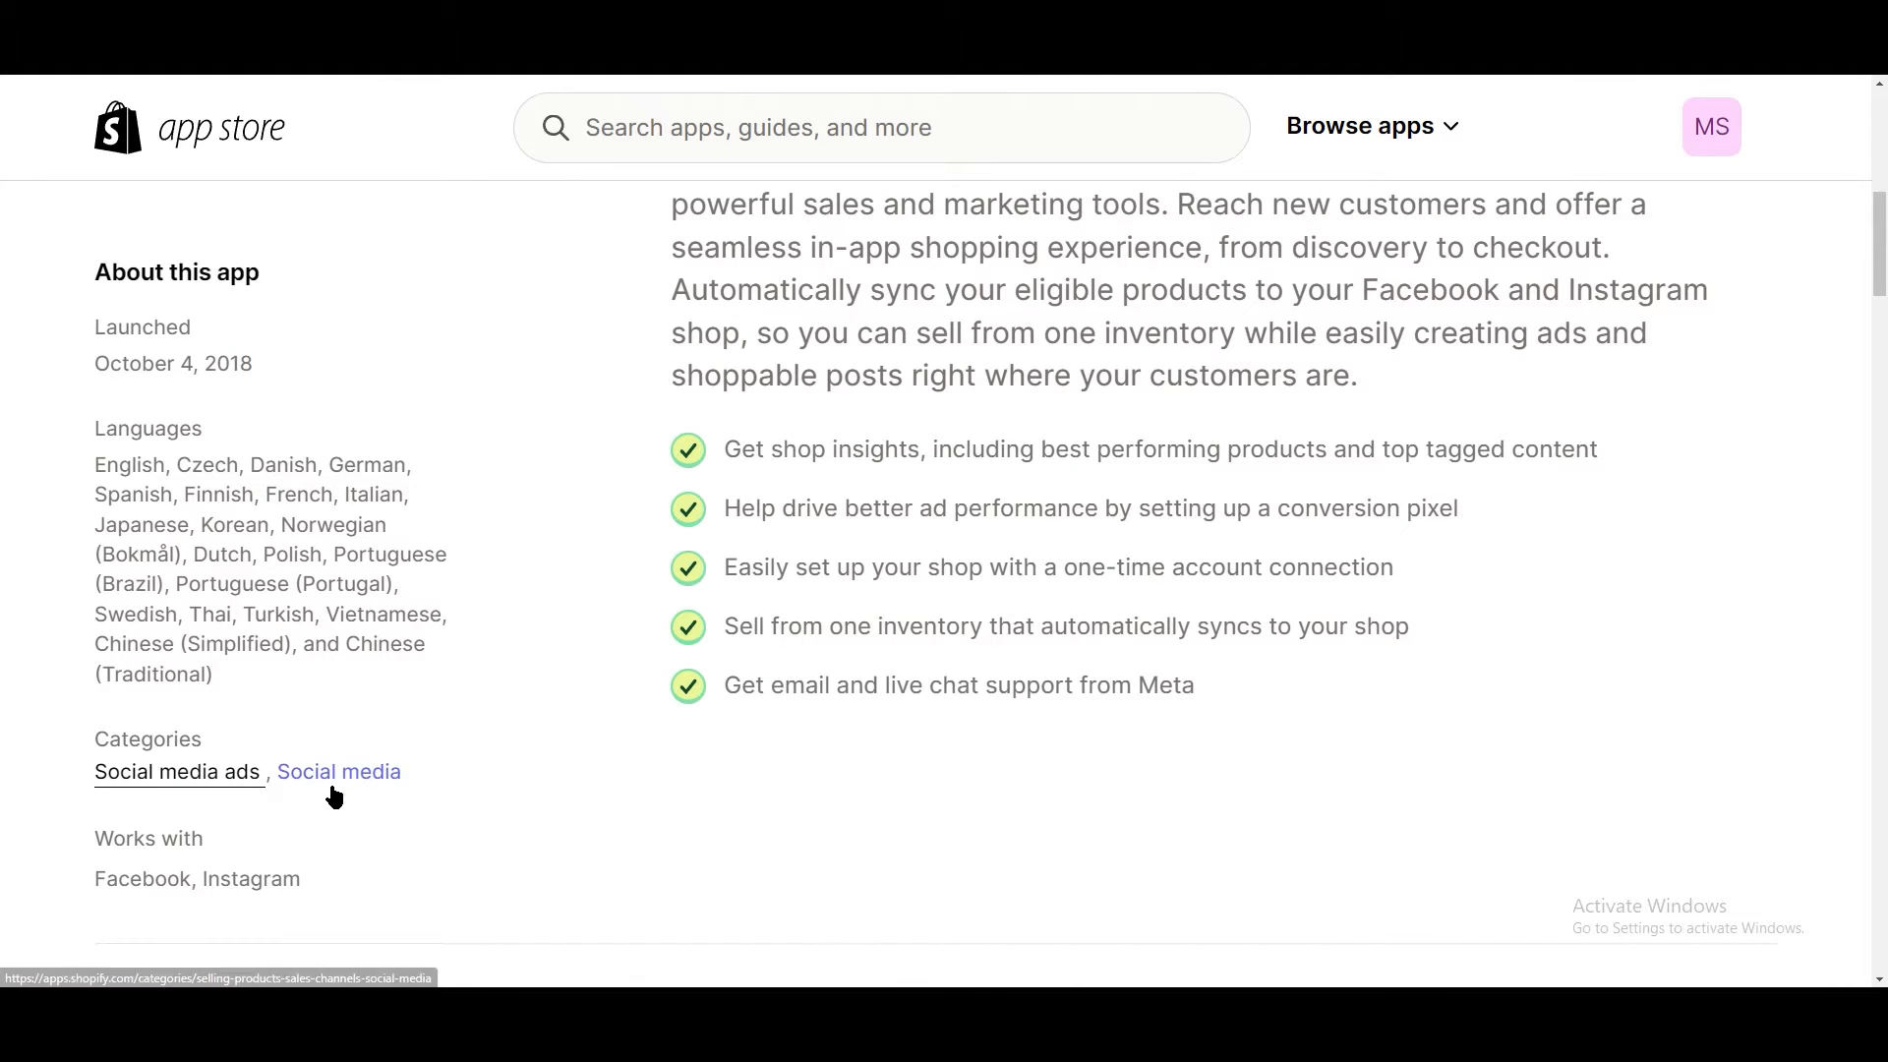
scroll(711, 455, "down", 1)
left_click_drag(724, 354, 967, 347)
double_click(996, 349)
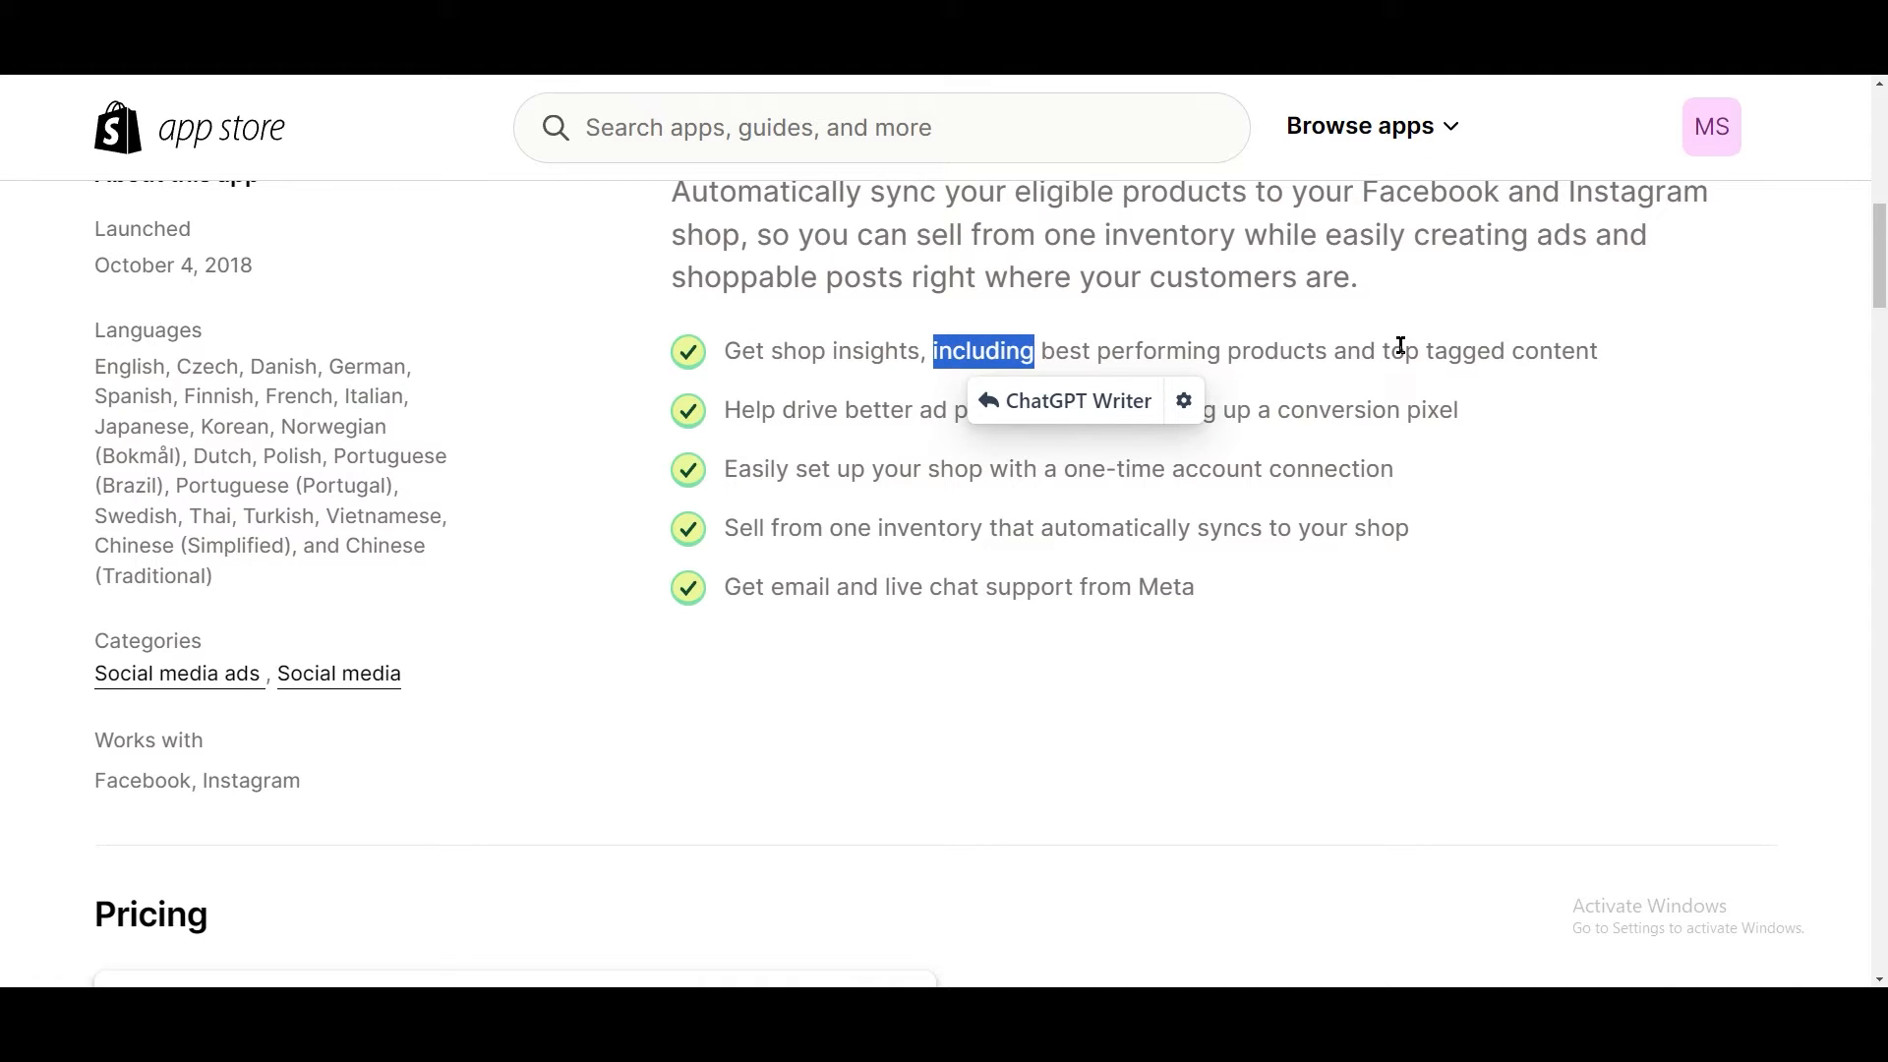
left_click_drag(1658, 348, 675, 350)
left_click_drag(284, 275, 74, 266)
left_click(656, 354)
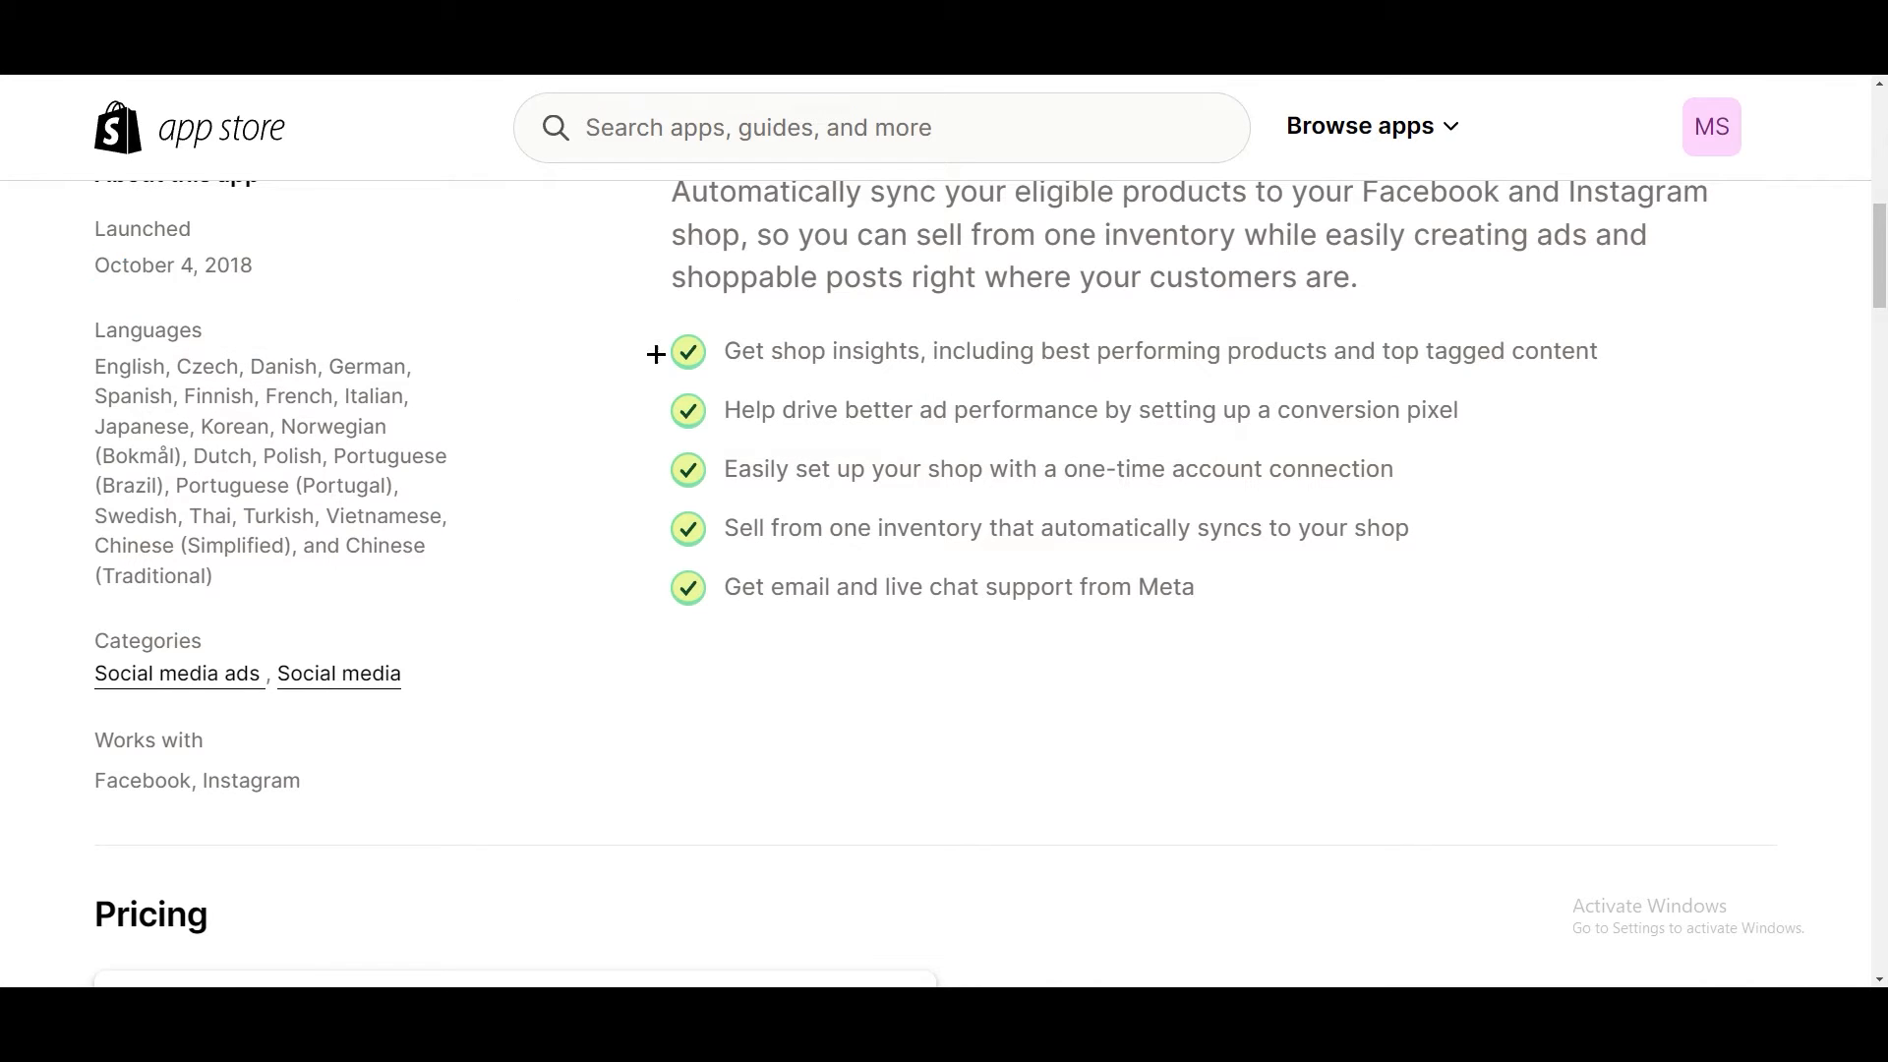
Step: Review the pricing and customer reviews of the Facebook & Instagram app, and return to its title
scroll(726, 619, "down", 4)
scroll(738, 597, "up", 1)
scroll(765, 588, "down", 1)
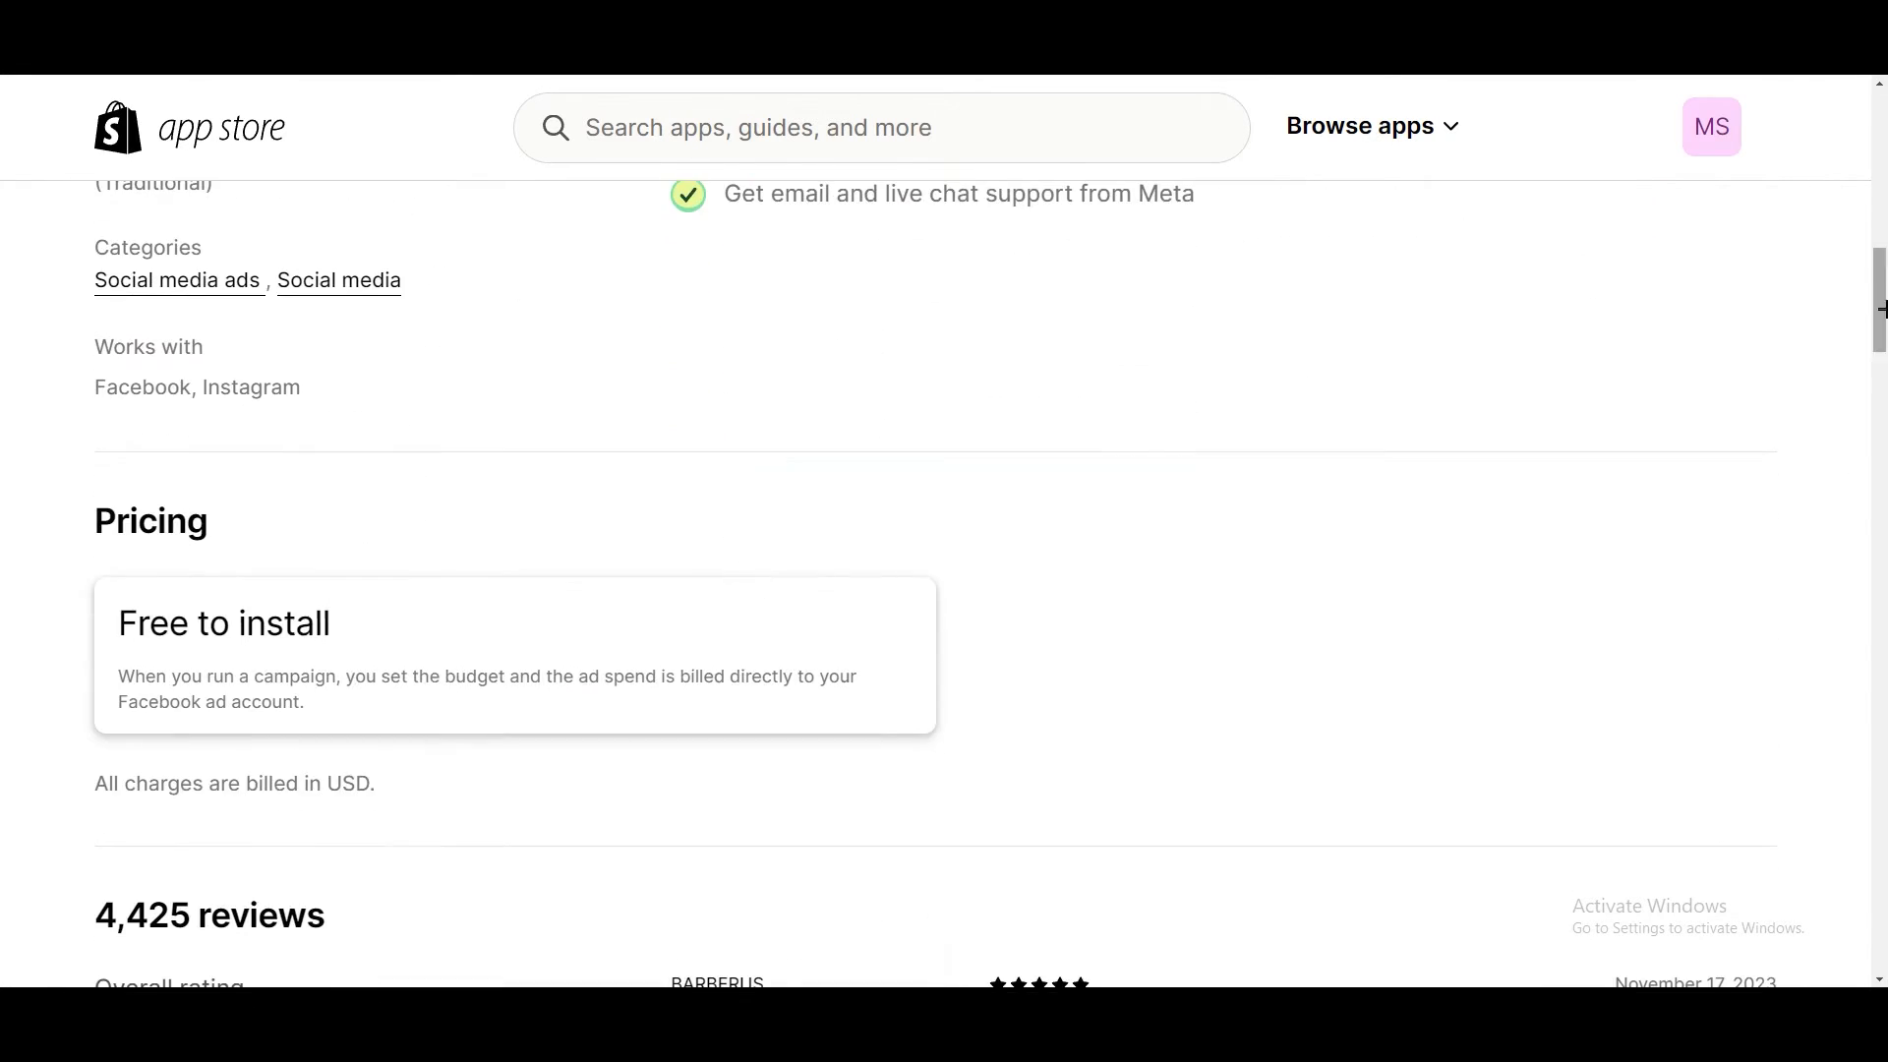
scroll(767, 587, "down", 4)
scroll(307, 400, "up", 1)
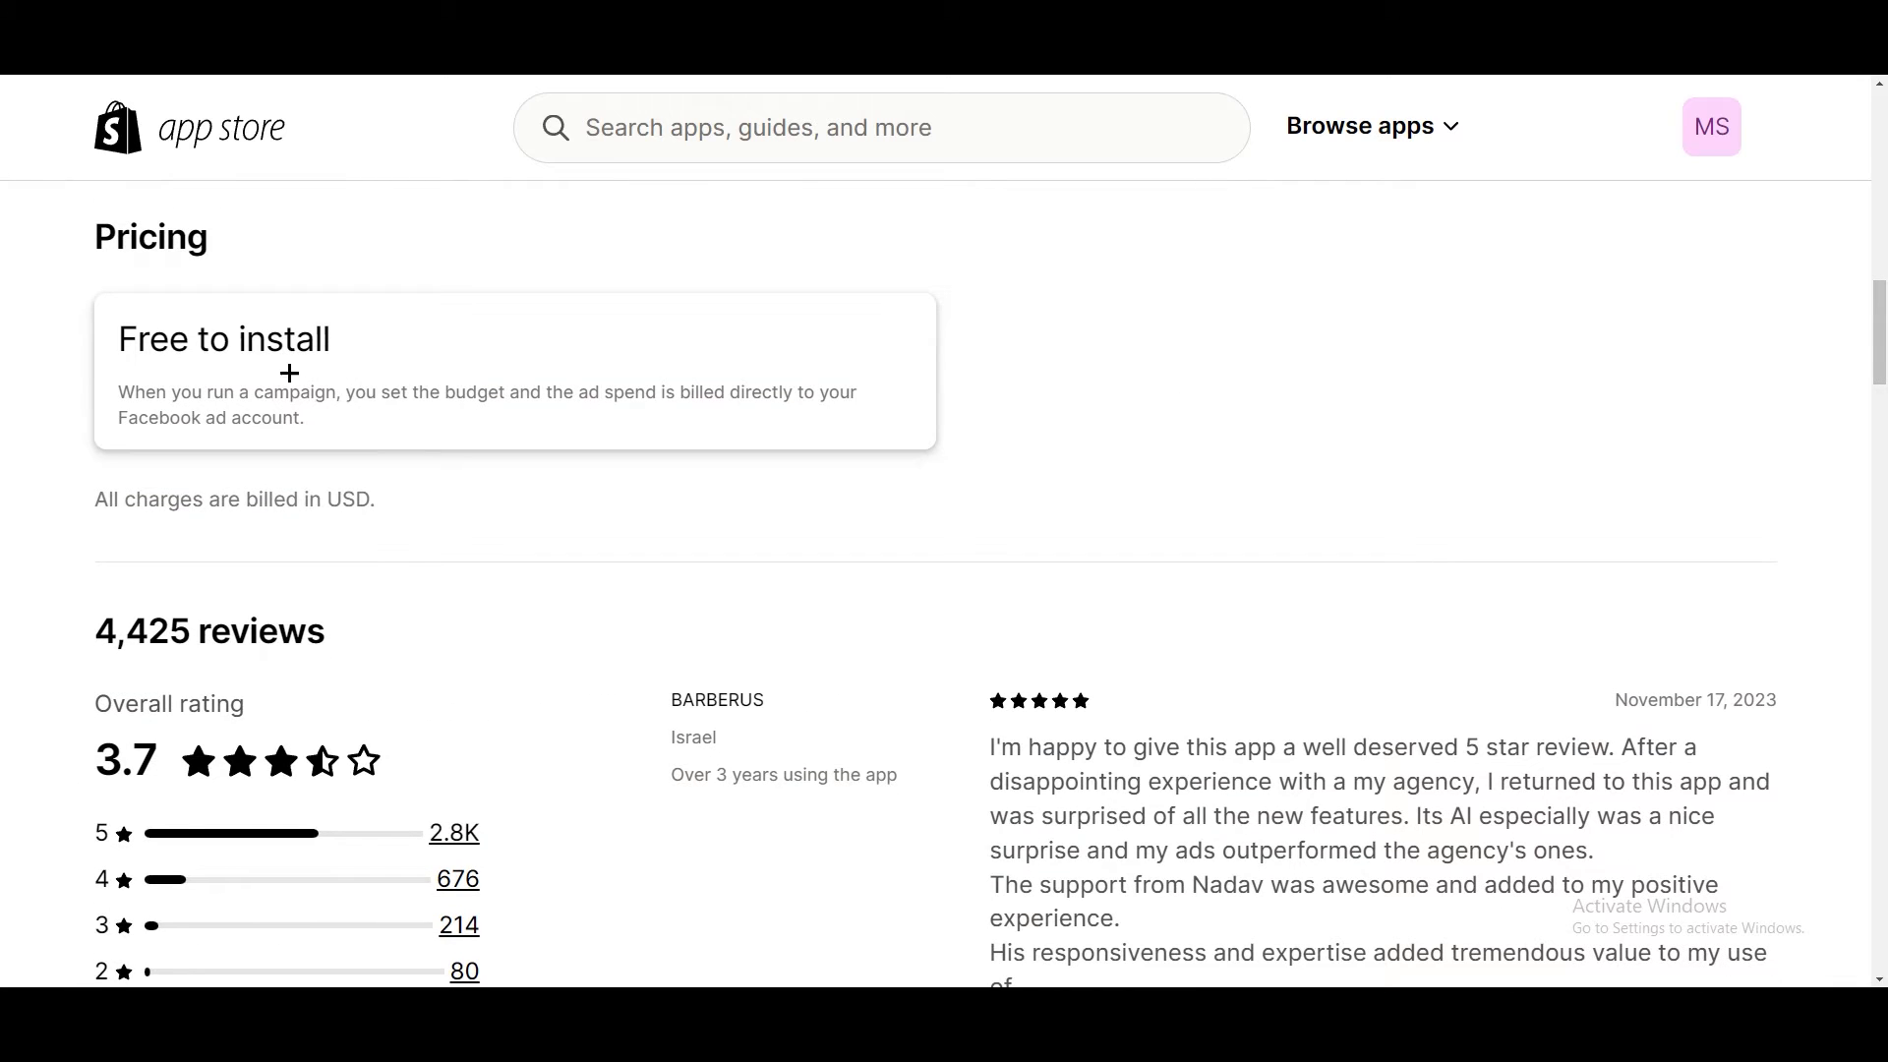
scroll(1045, 581, "down", 10)
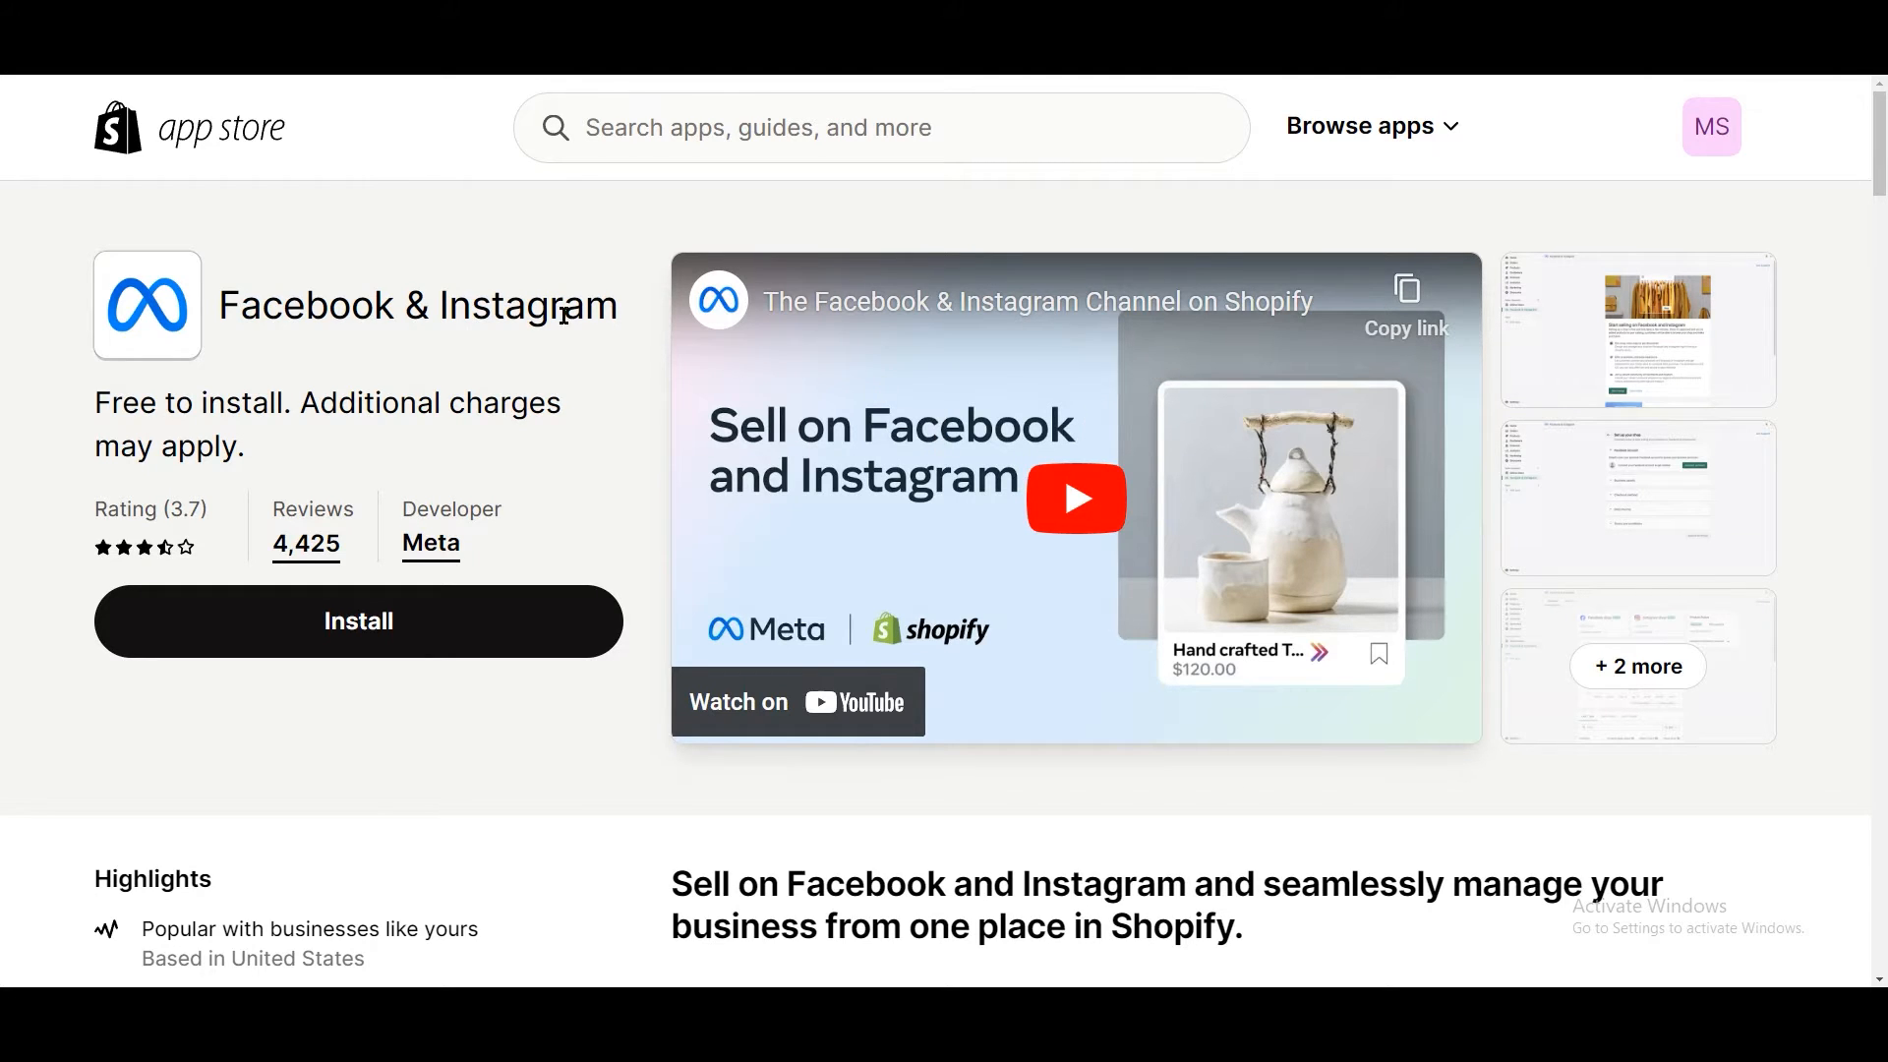
left_click_drag(629, 302, 373, 325)
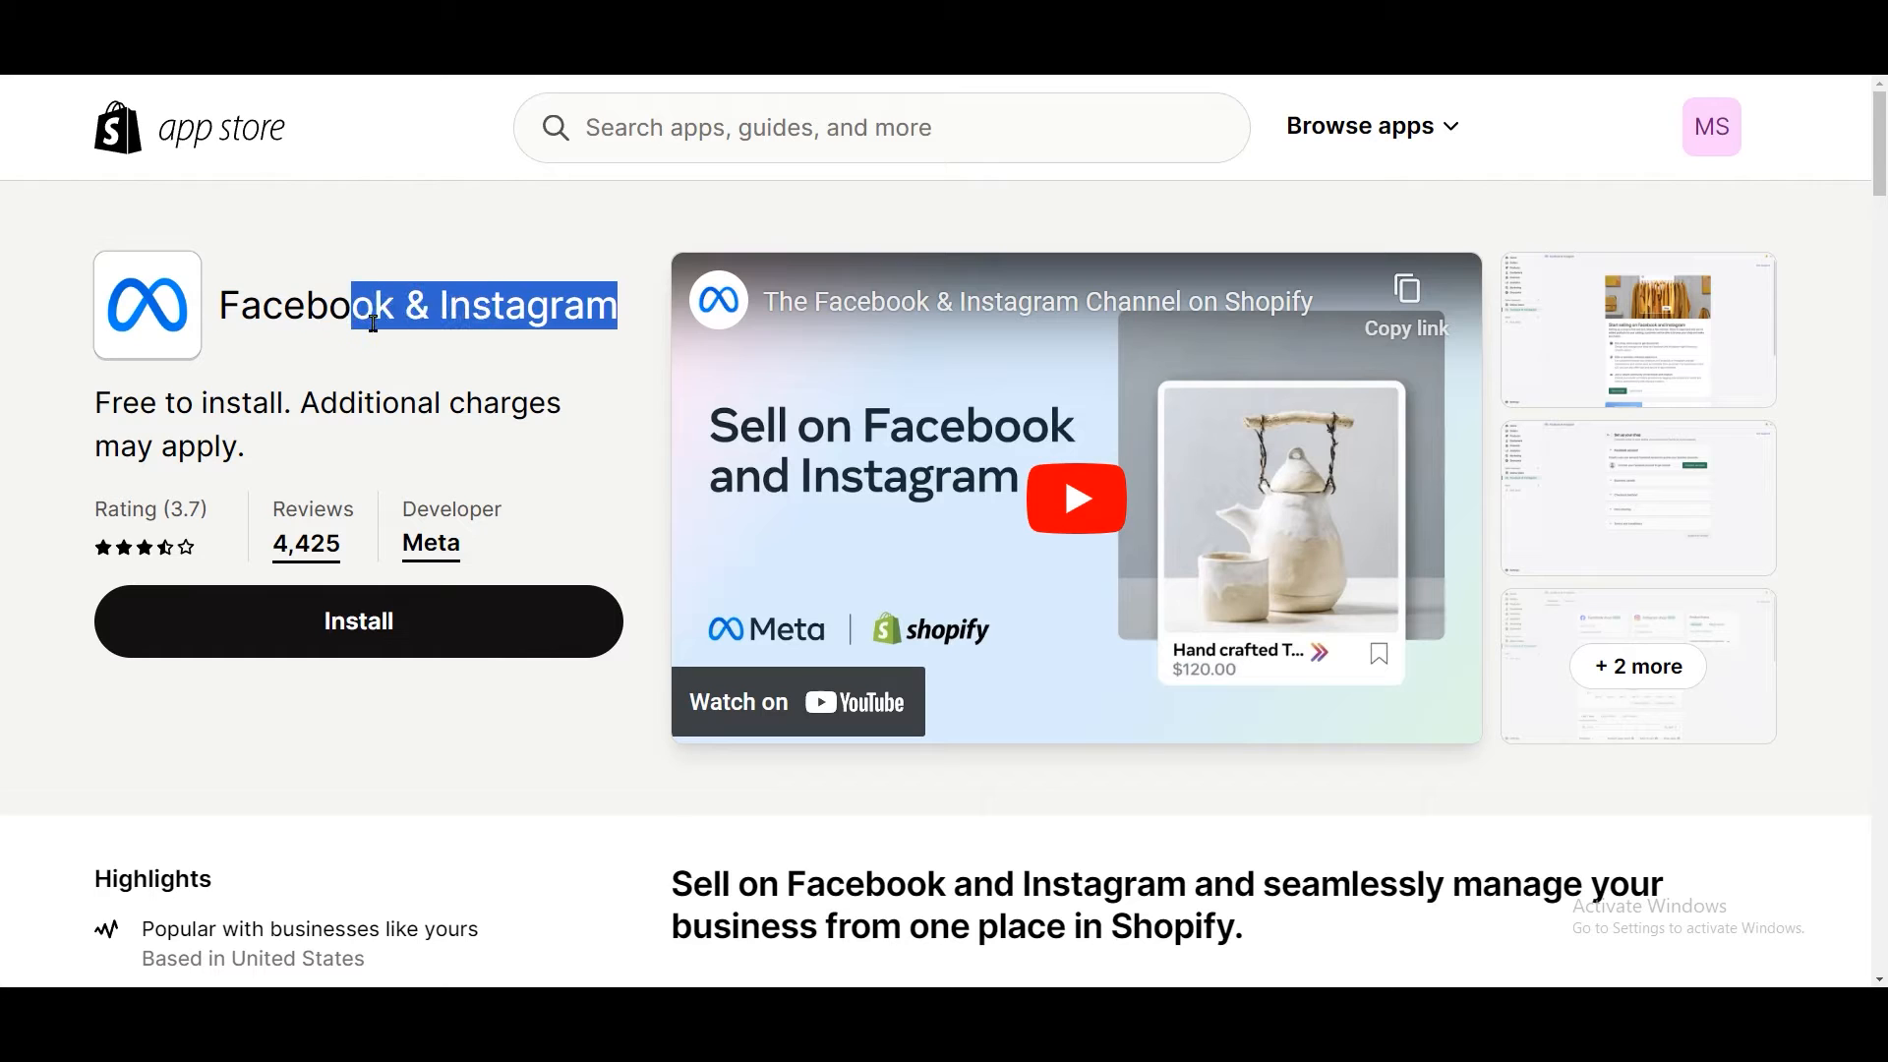
left_click(463, 265)
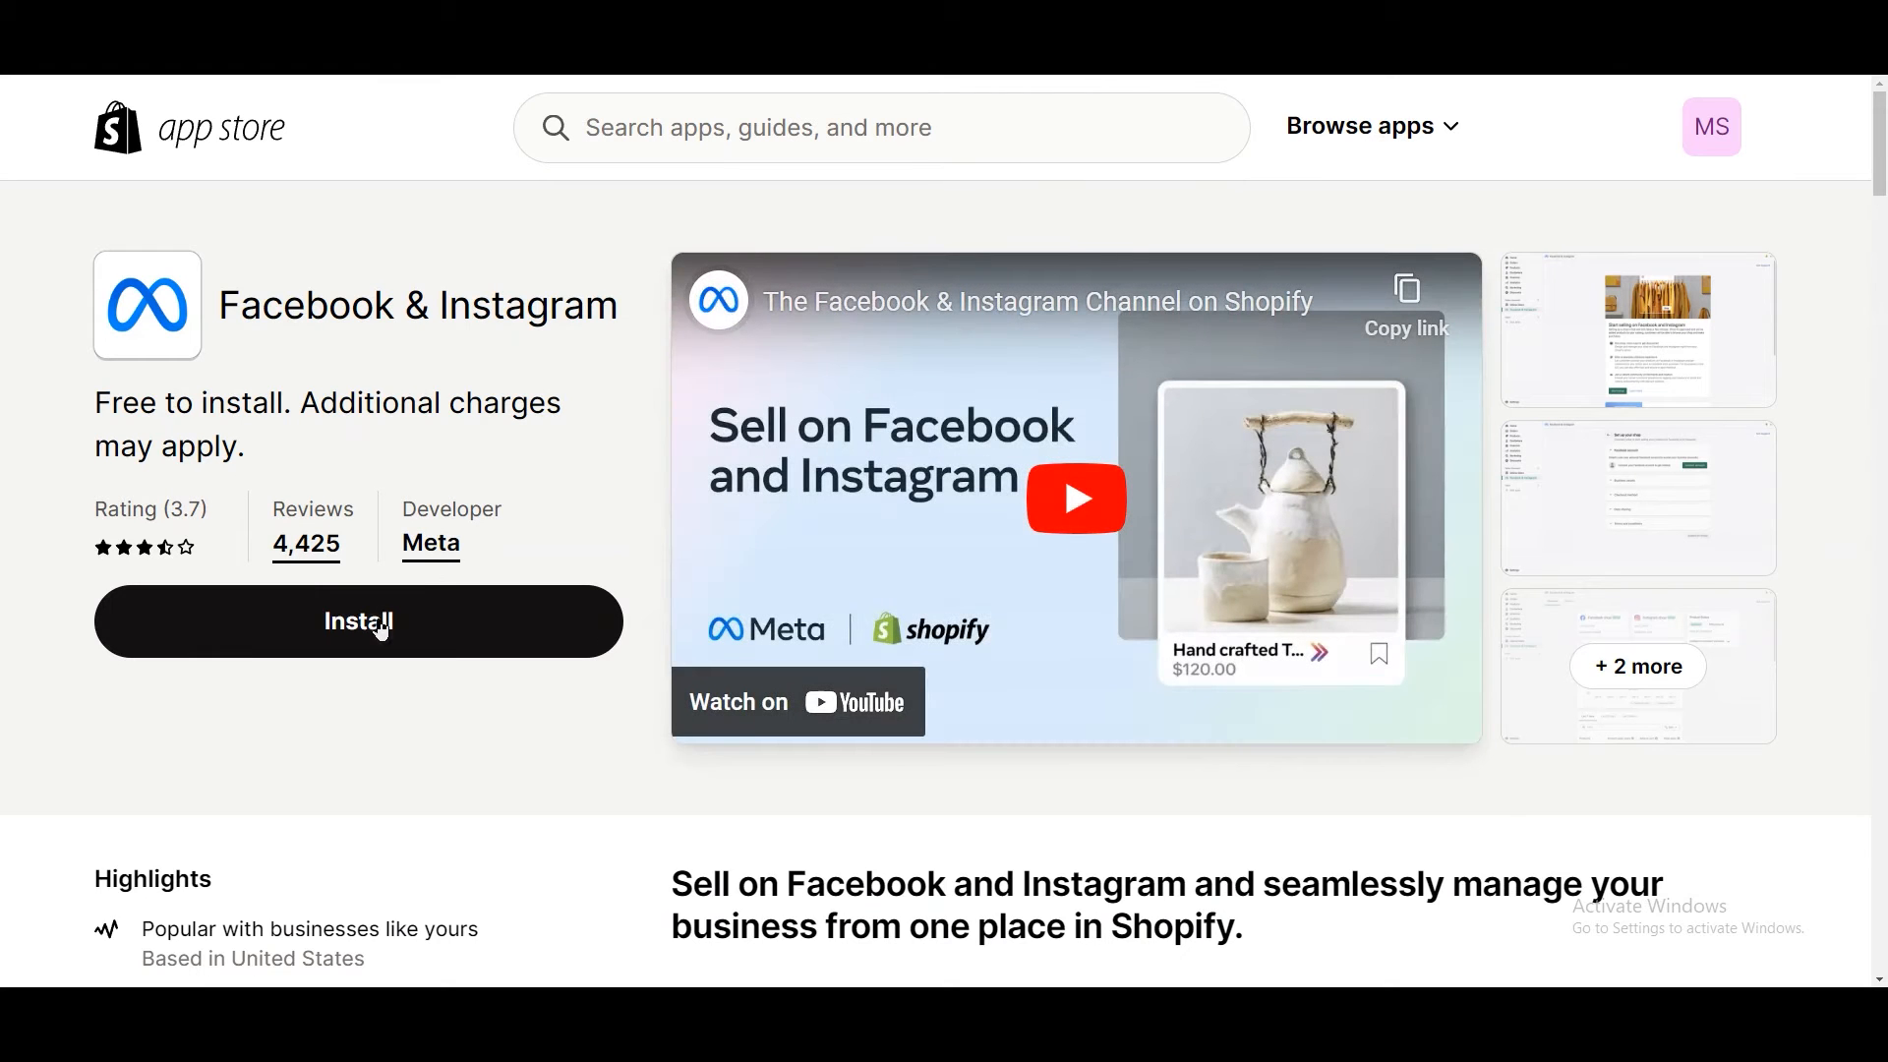
Step: Install the Facebook & Instagram app on the store and pin it to the admin navigation
left_click(382, 633)
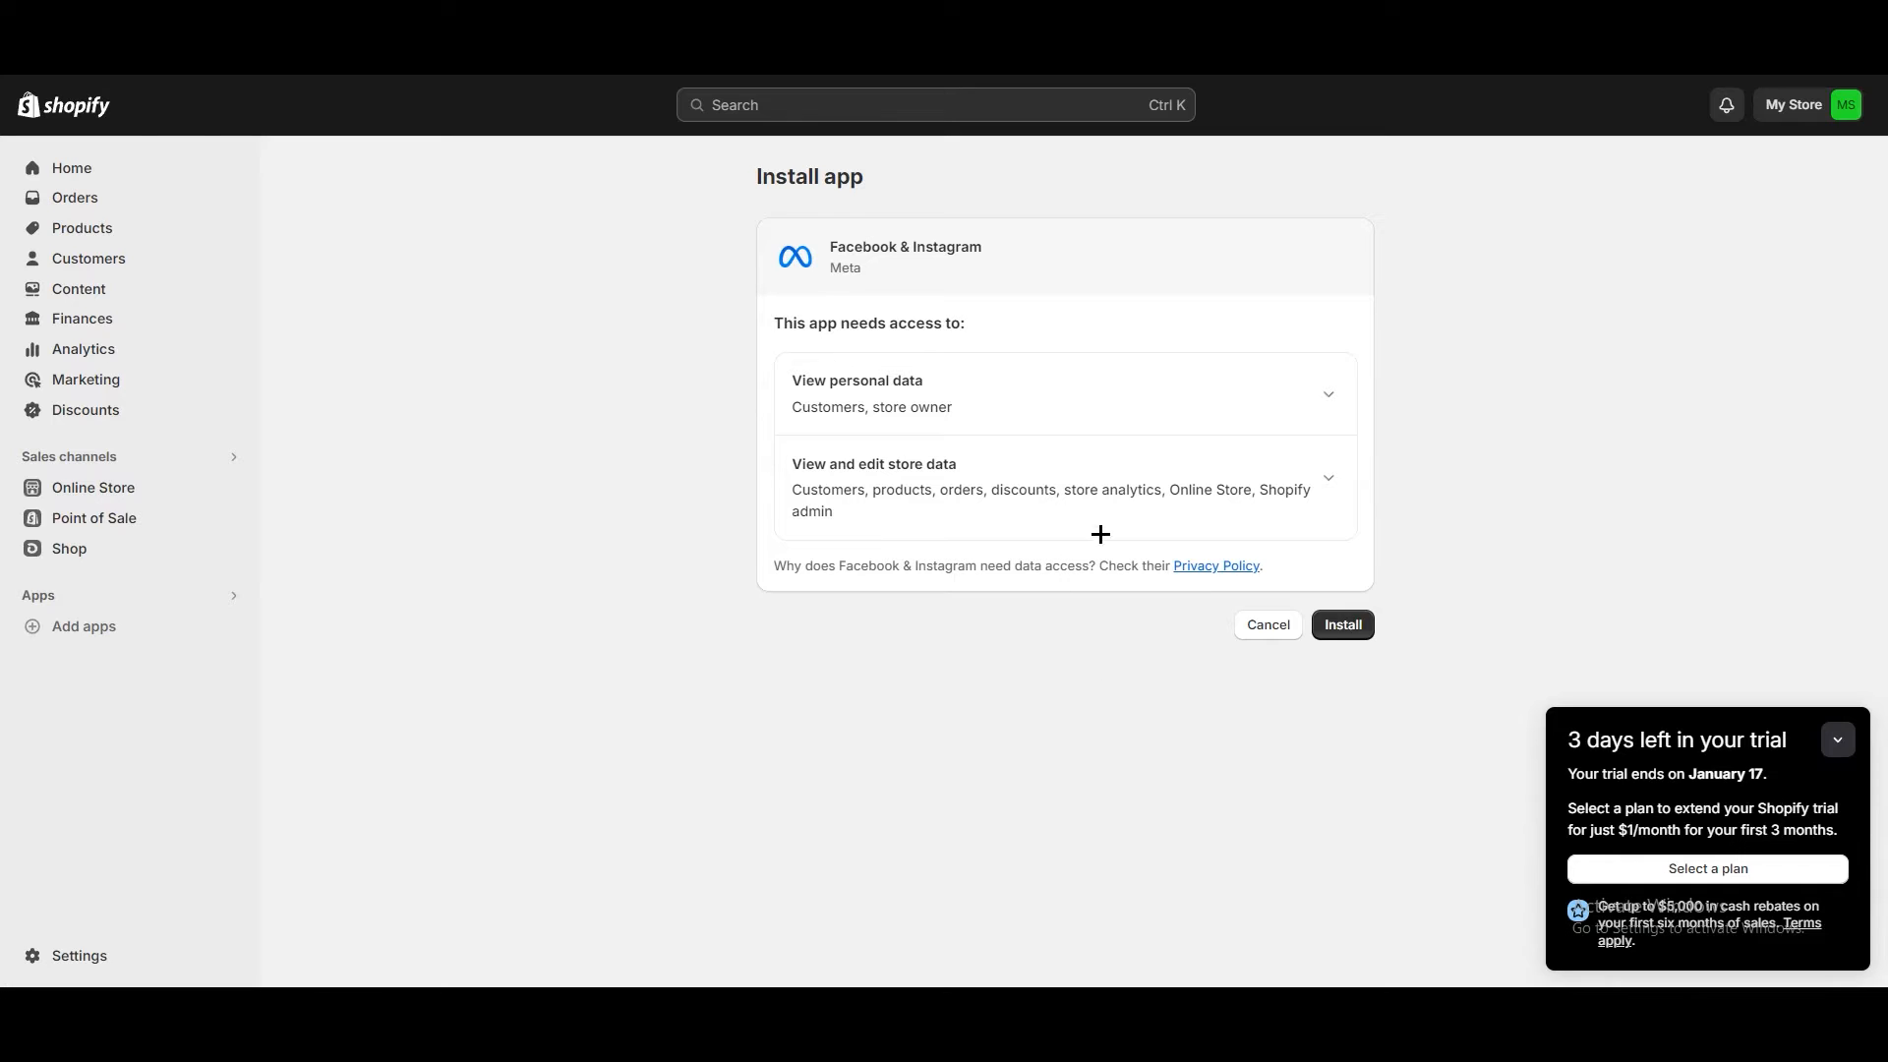
left_click(1343, 627)
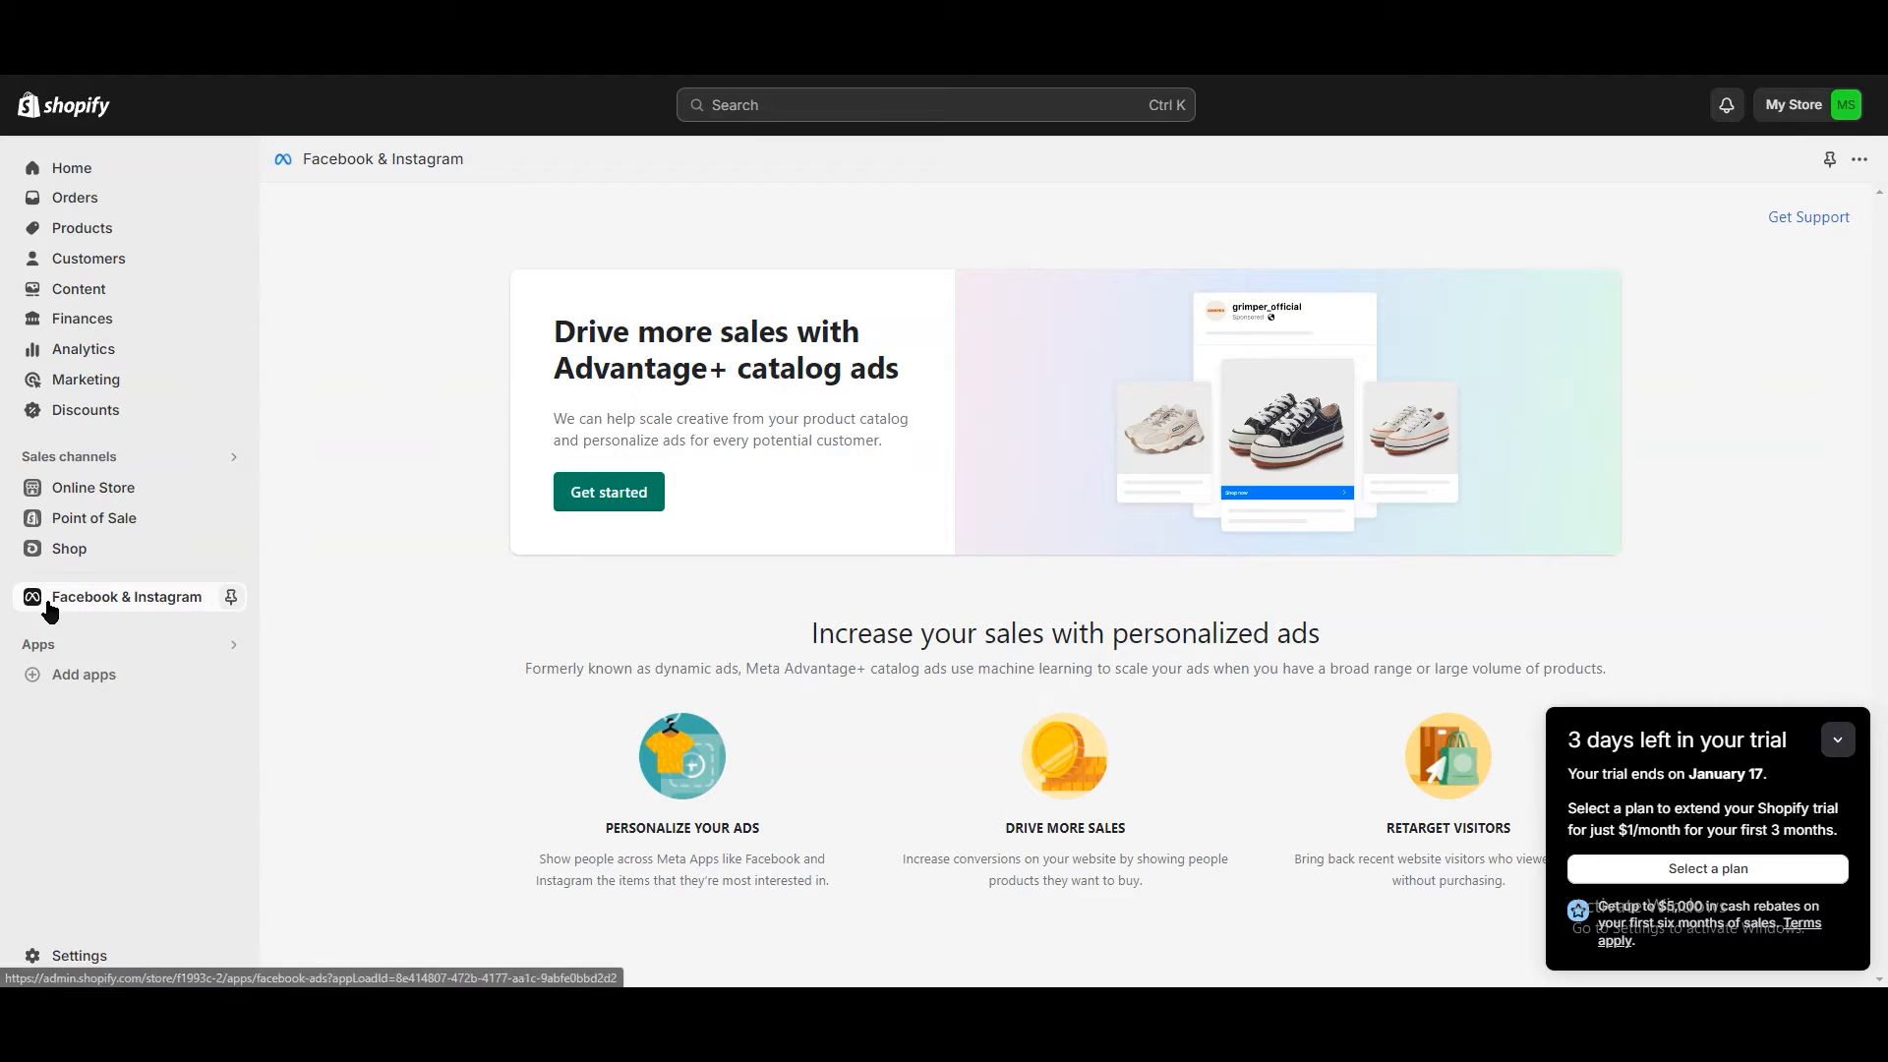
left_click(235, 596)
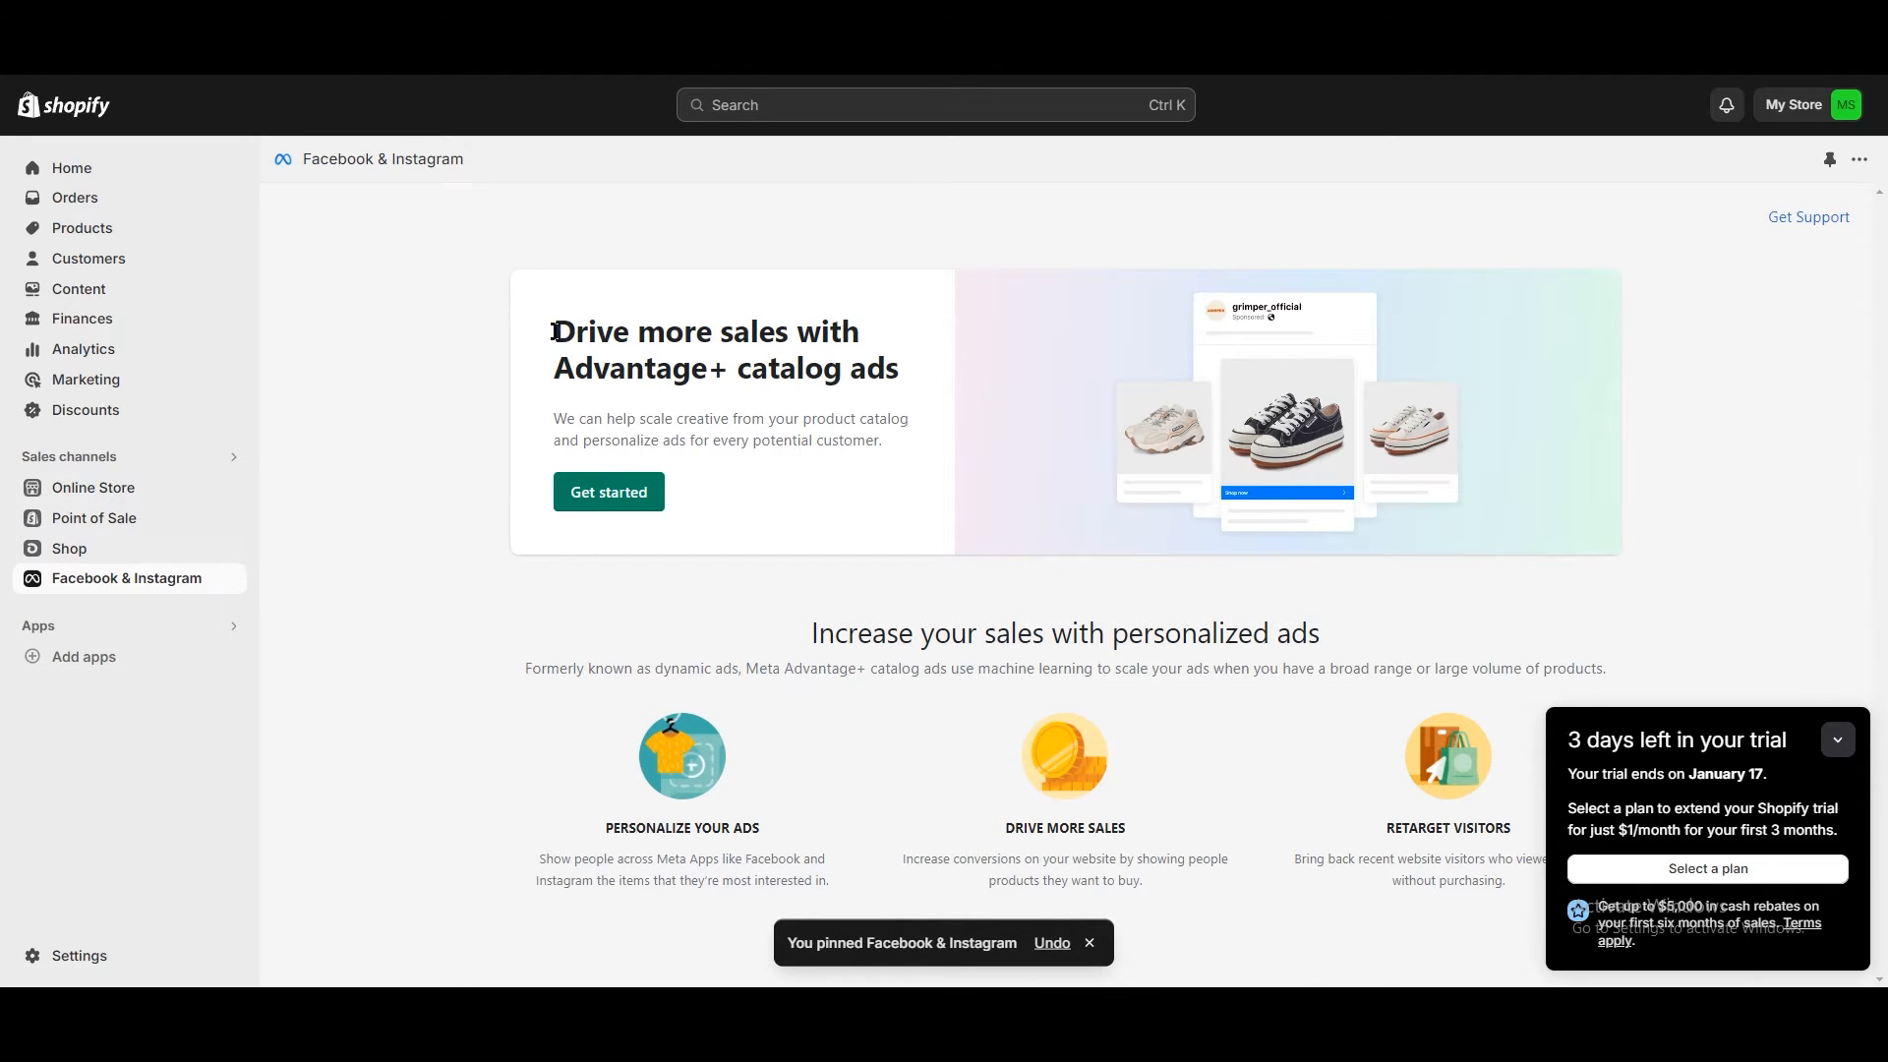
Step: Start the Advantage+ catalog ads setup in the Facebook & Instagram app and dismiss the pin notification
left_click_drag(556, 331, 878, 369)
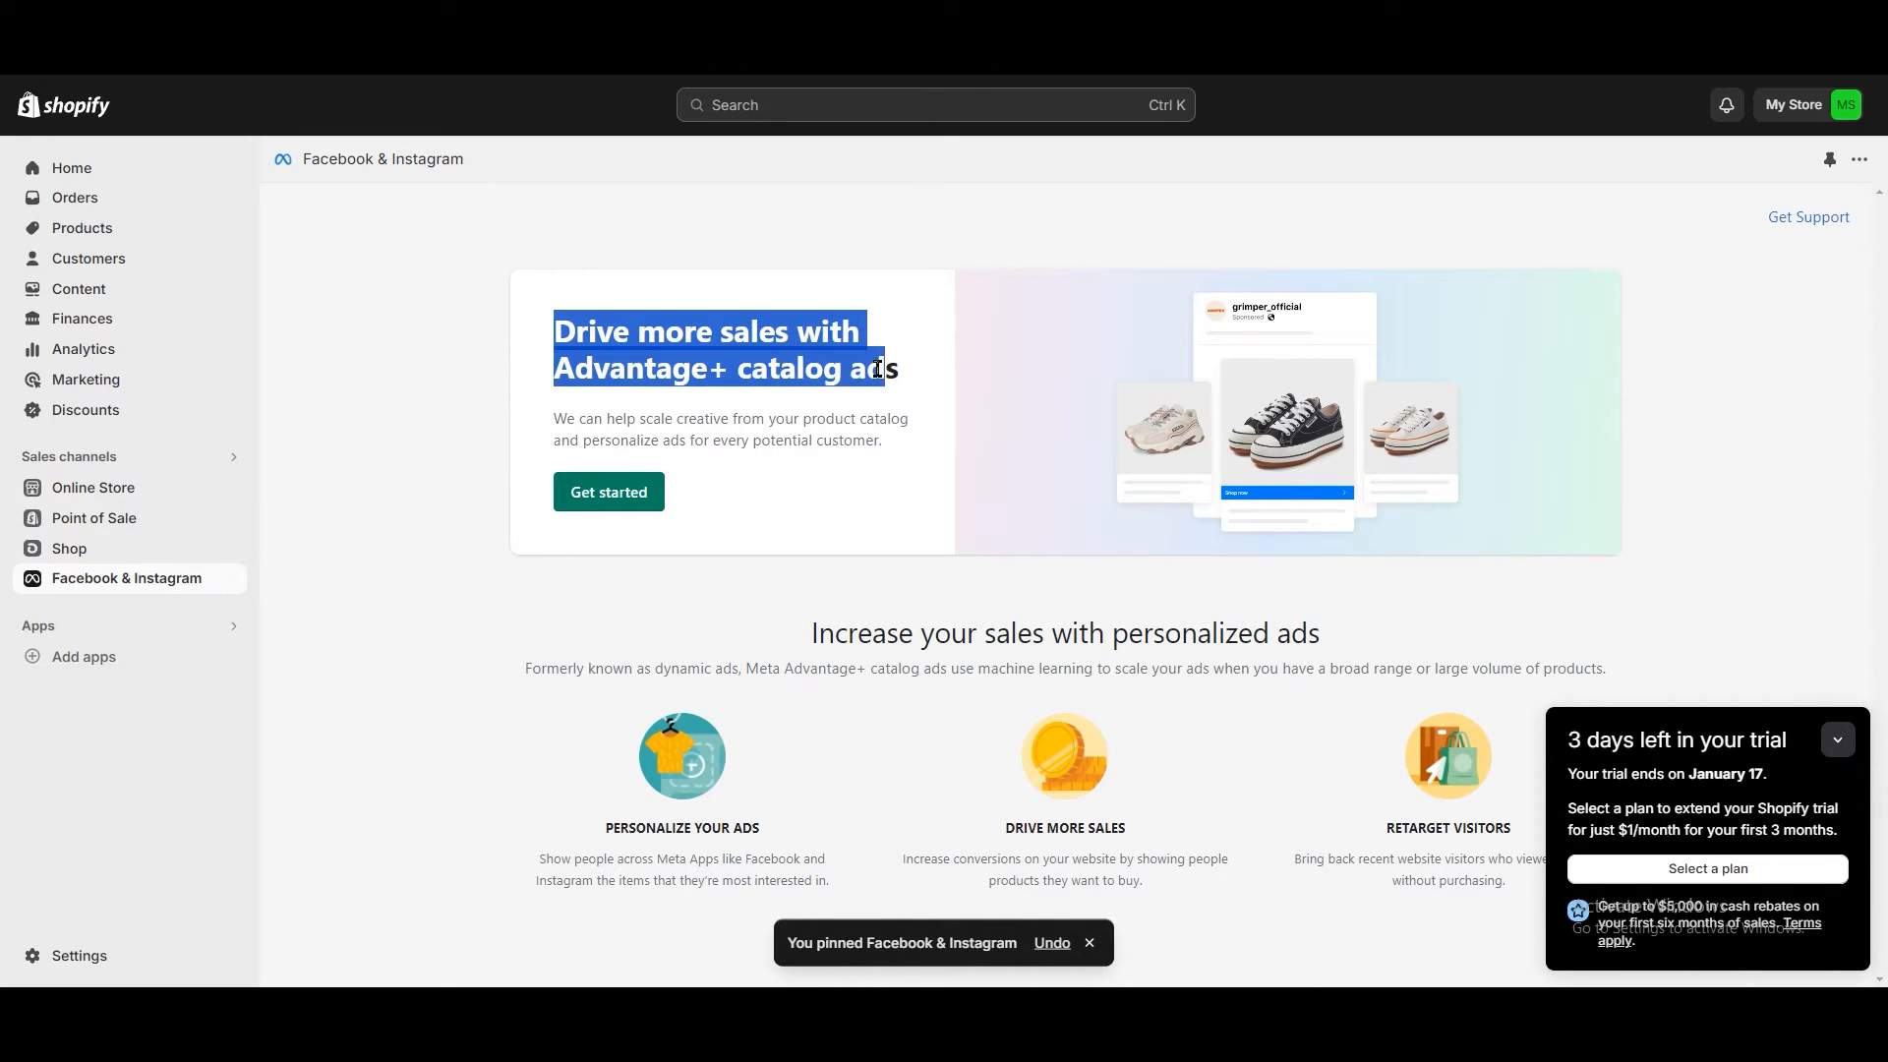
left_click(610, 491)
left_click(1093, 942)
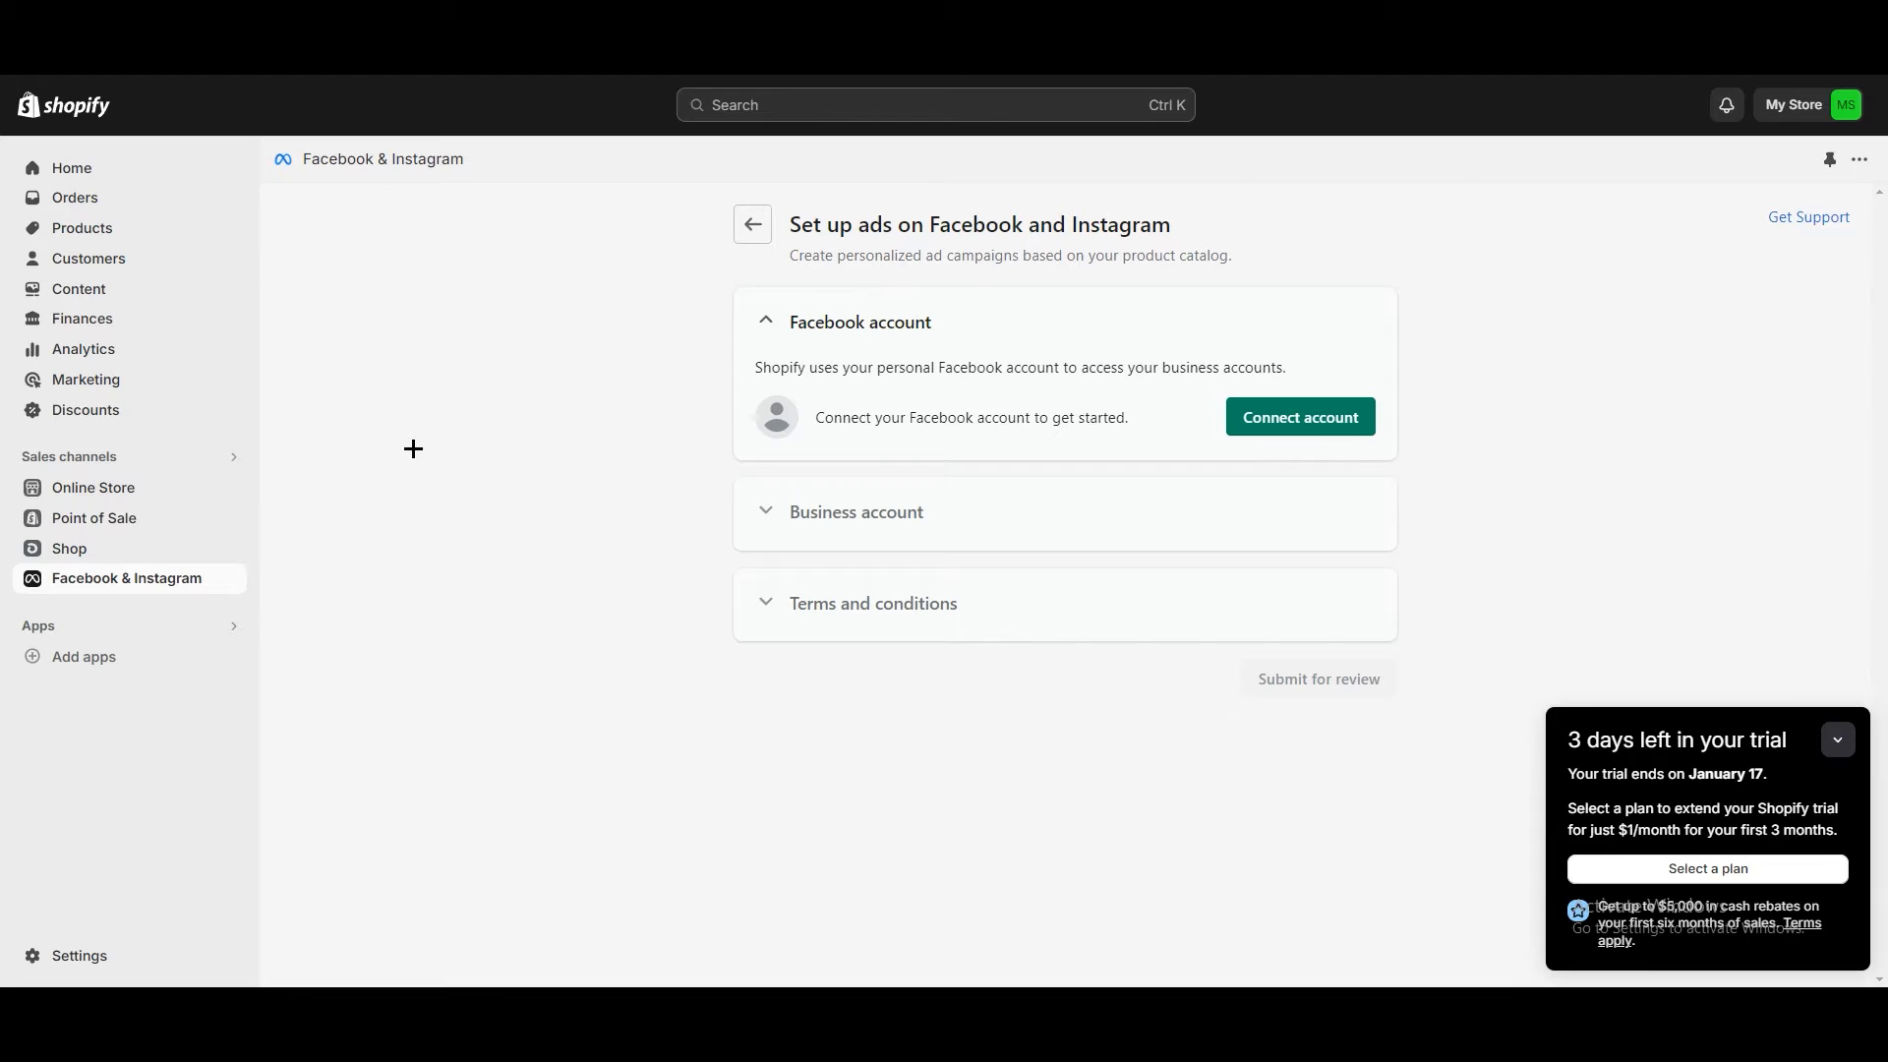
Step: Connect the previously used Facebook account and the Region Market business account to the ads setup, collapsing the trial notice
left_click(1273, 429)
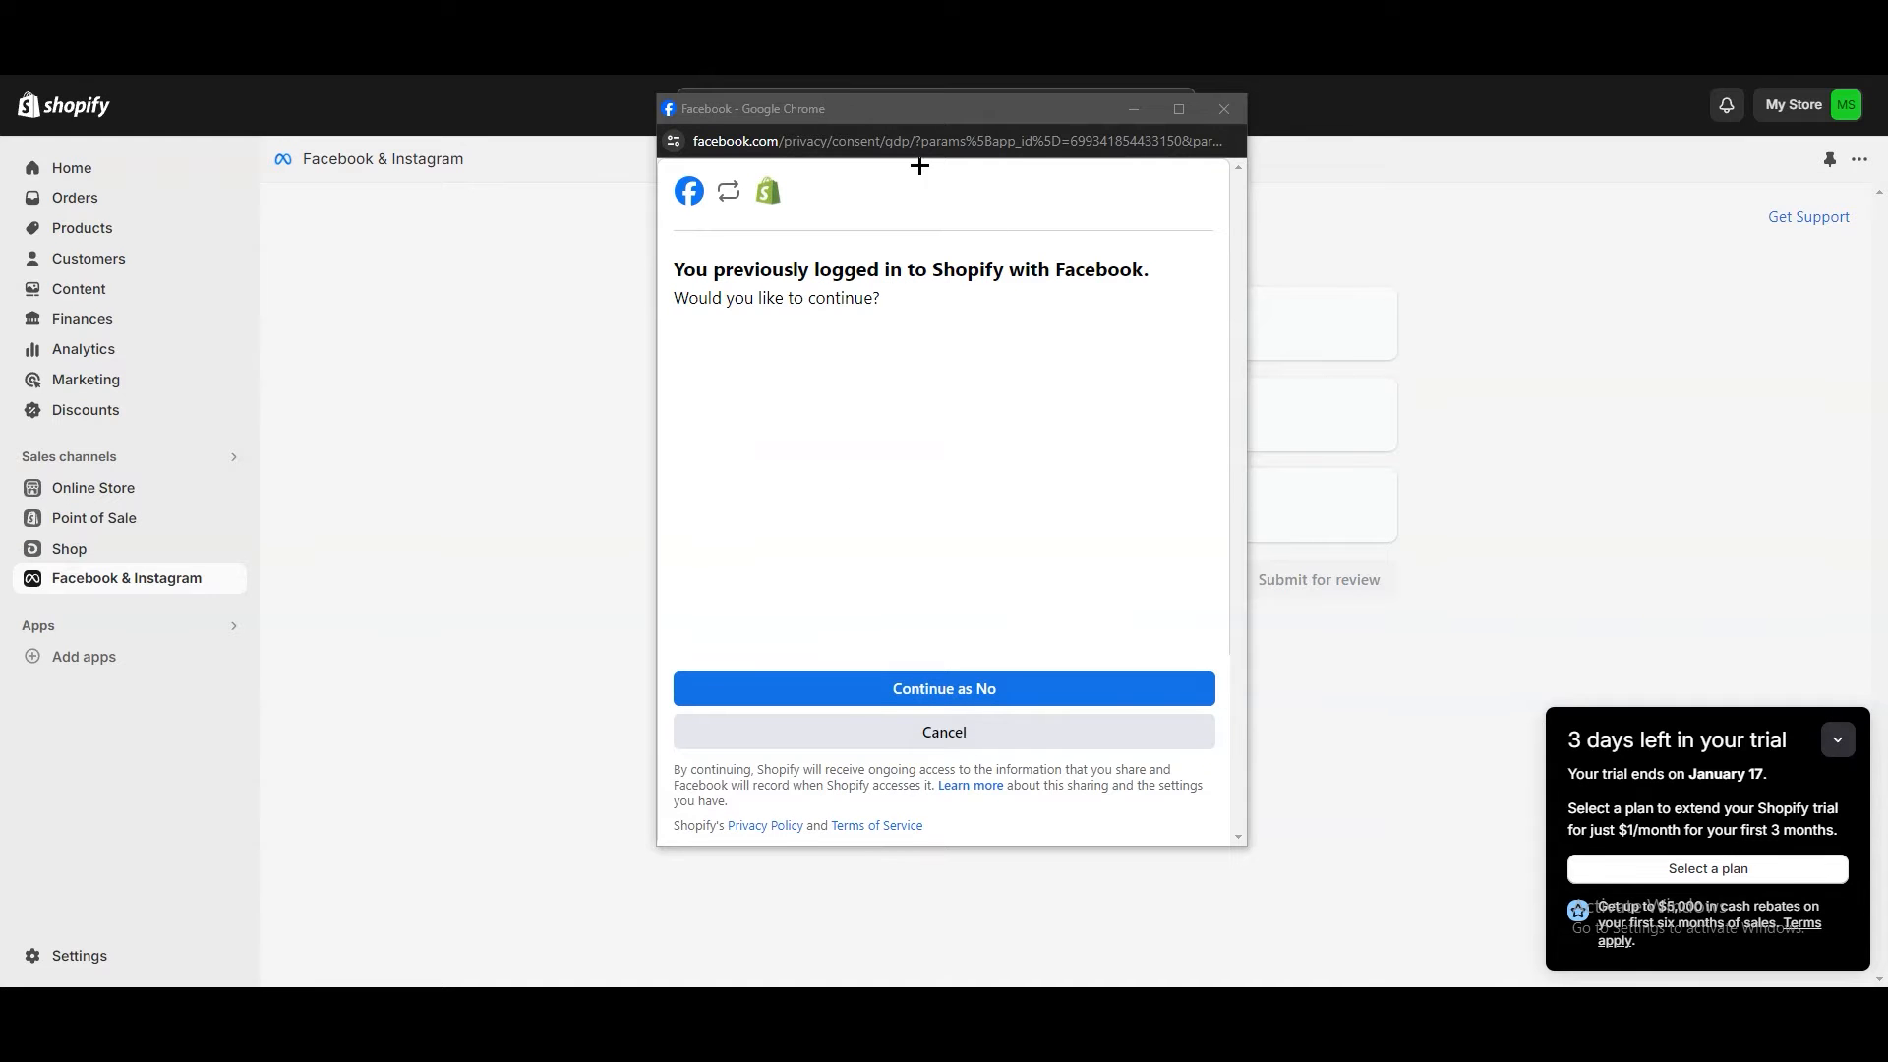
left_click_drag(811, 115, 872, 172)
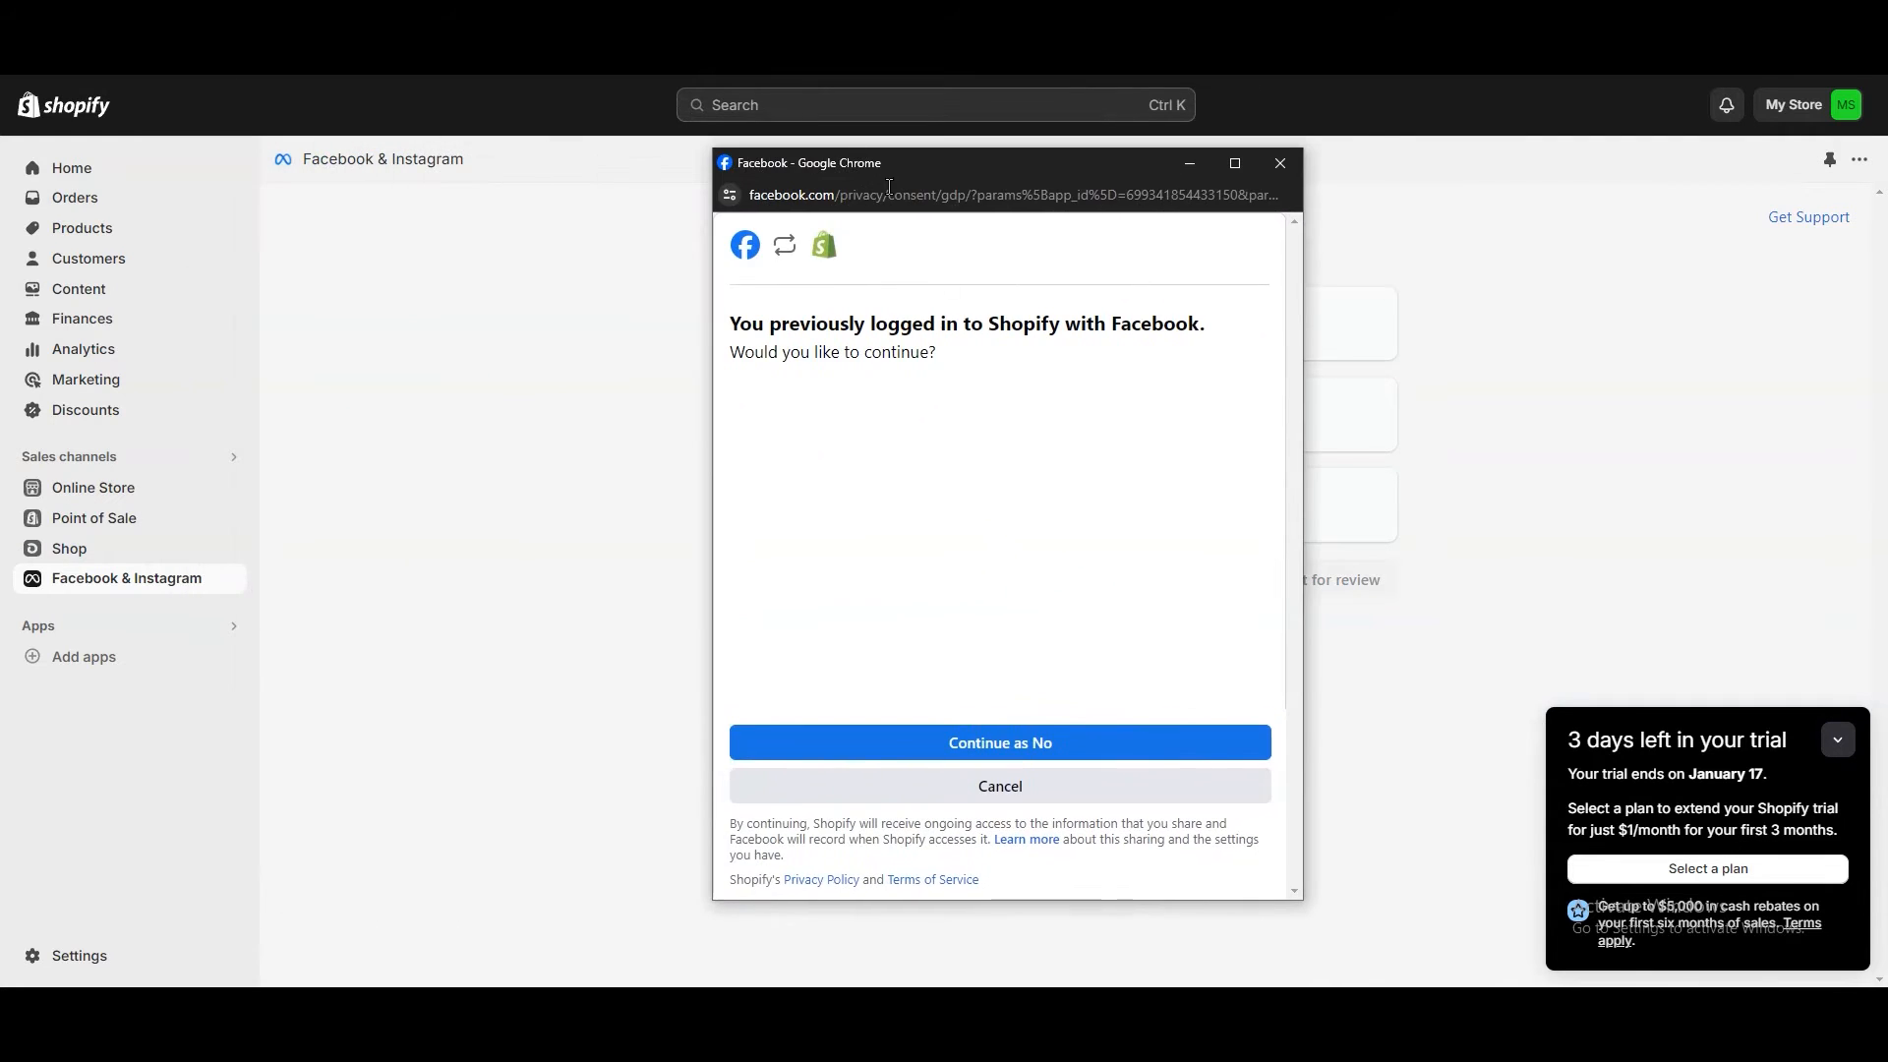
left_click(1013, 753)
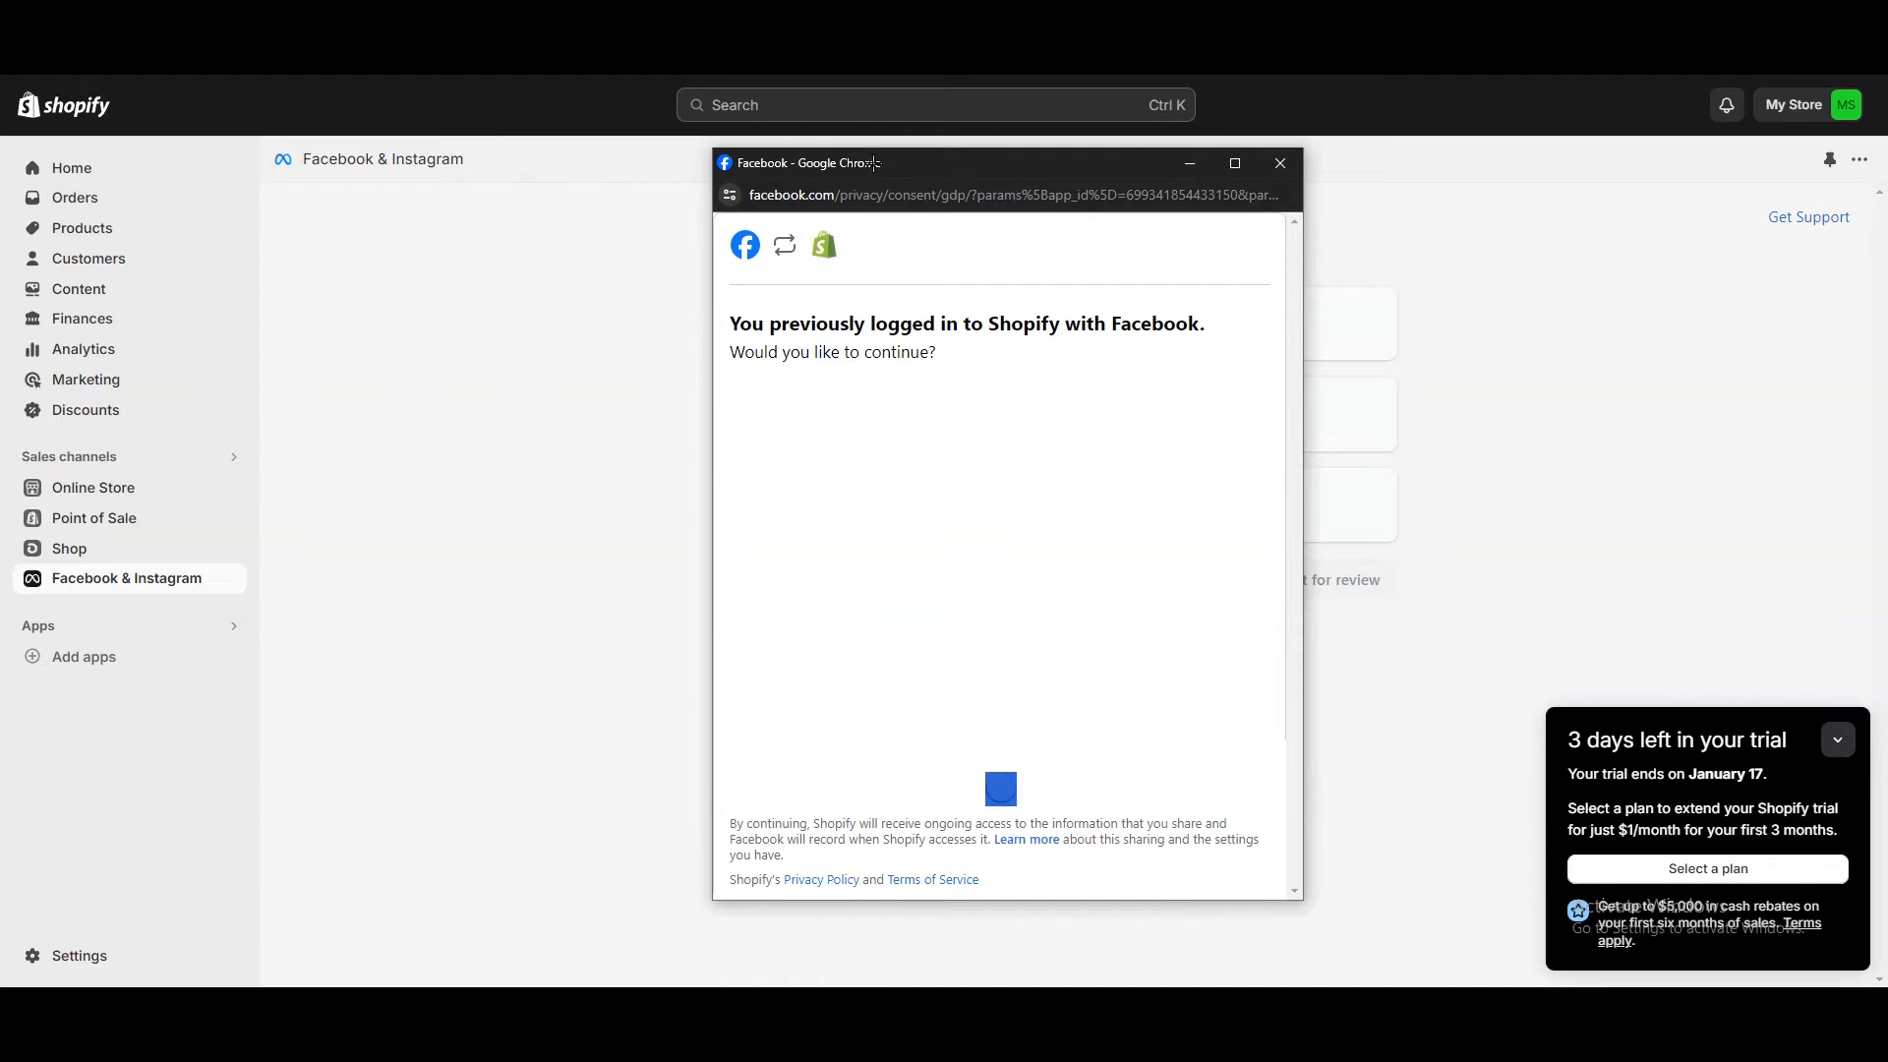
left_click_drag(874, 167, 1094, 169)
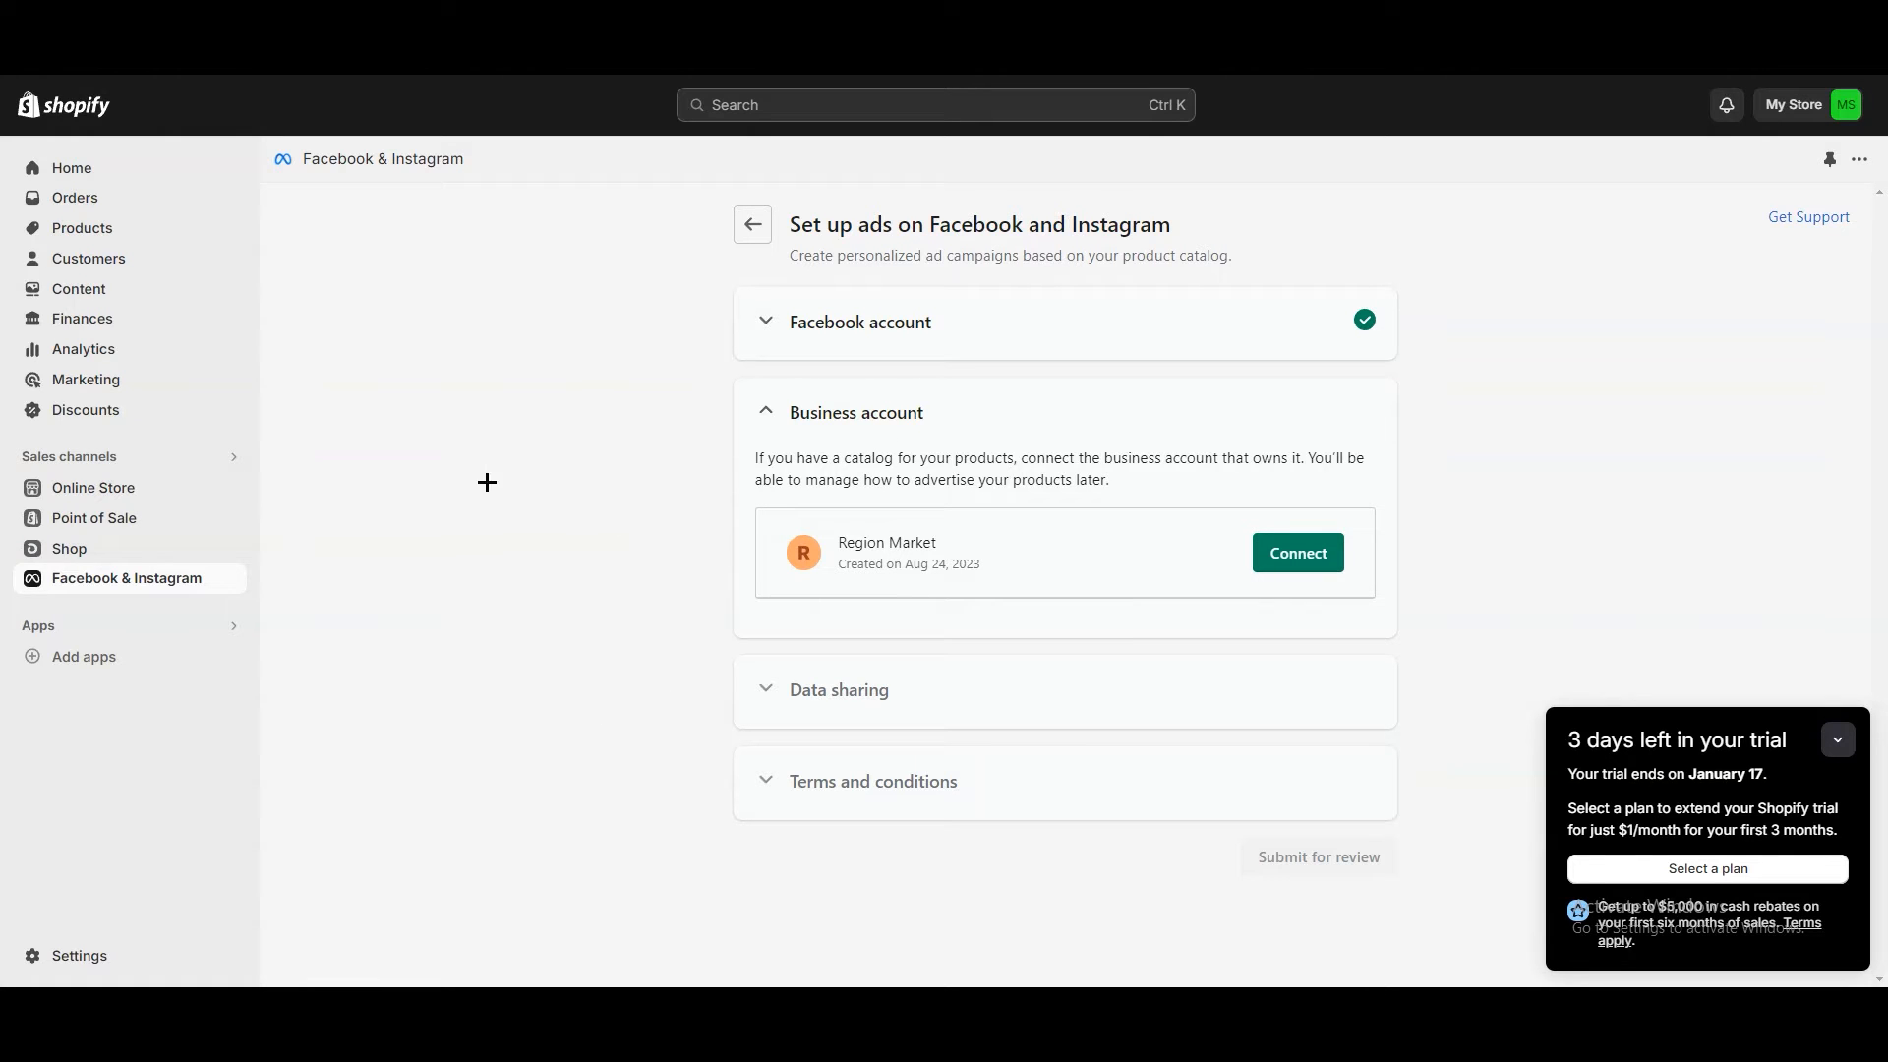
left_click(1837, 740)
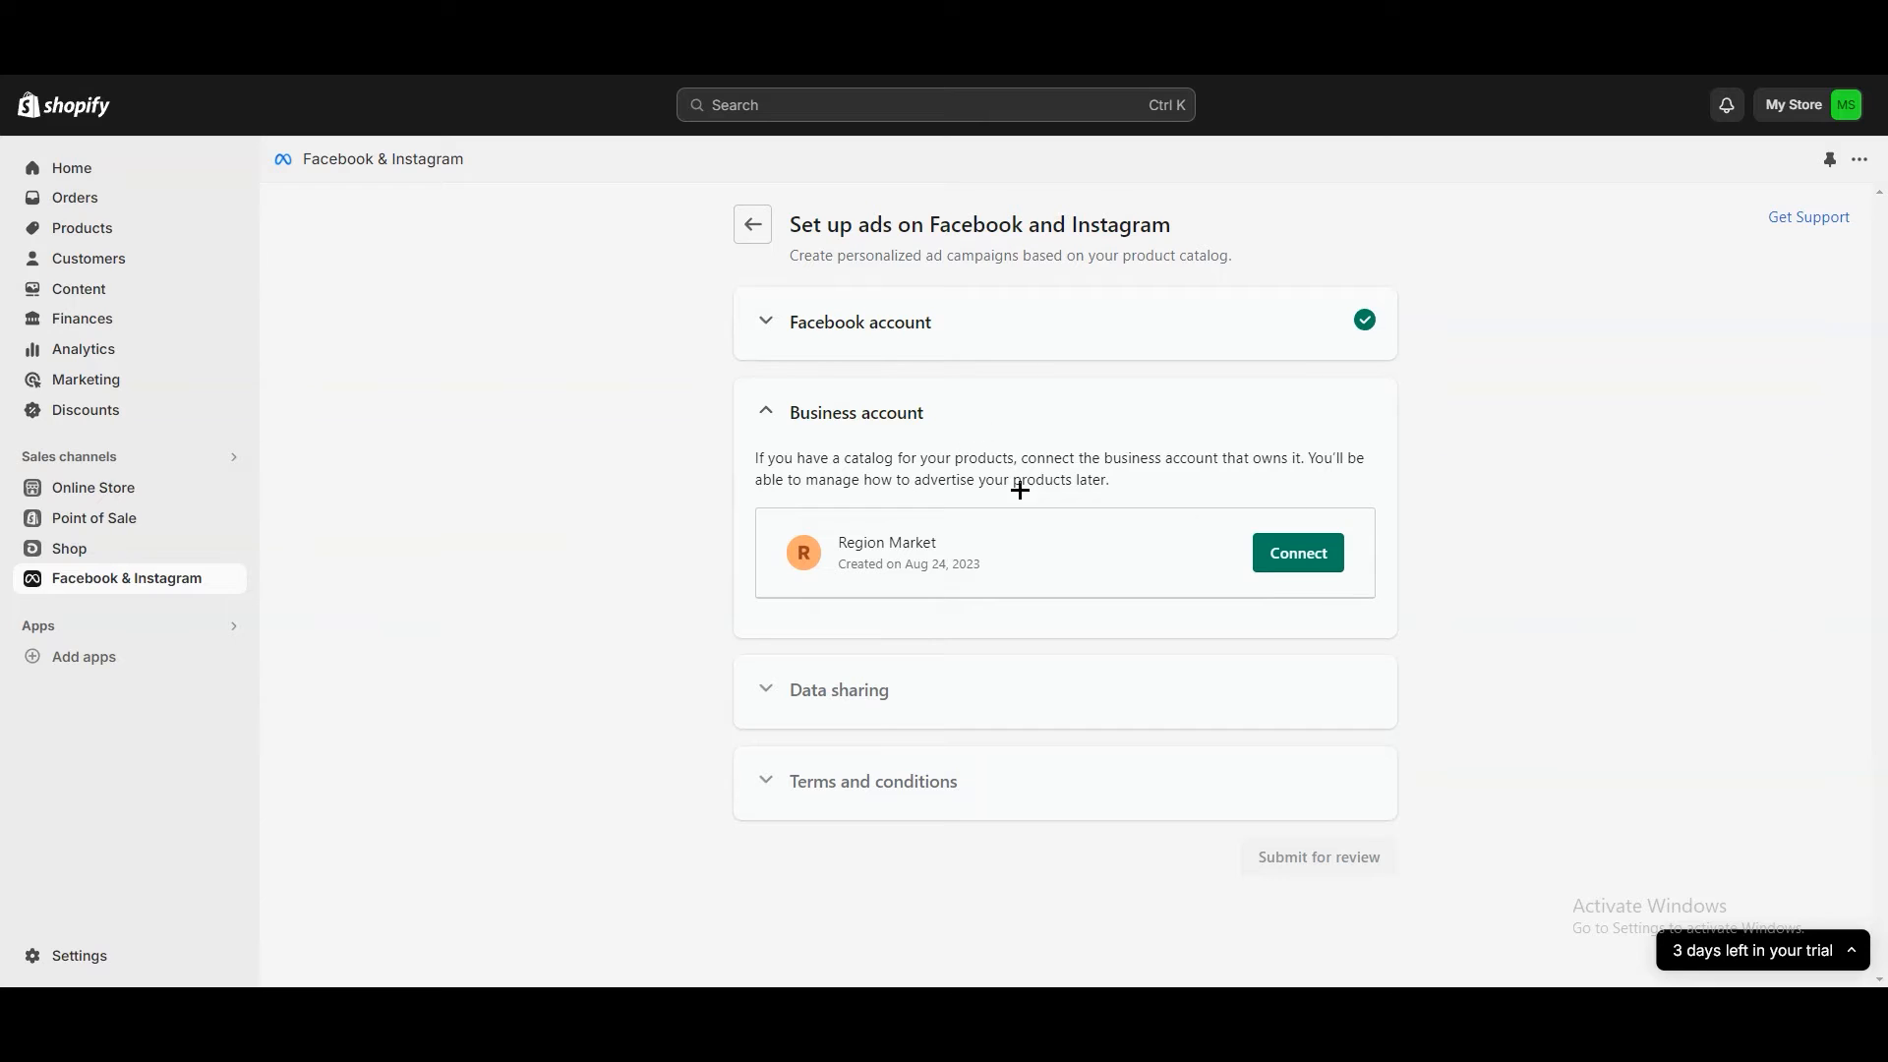
left_click(1287, 555)
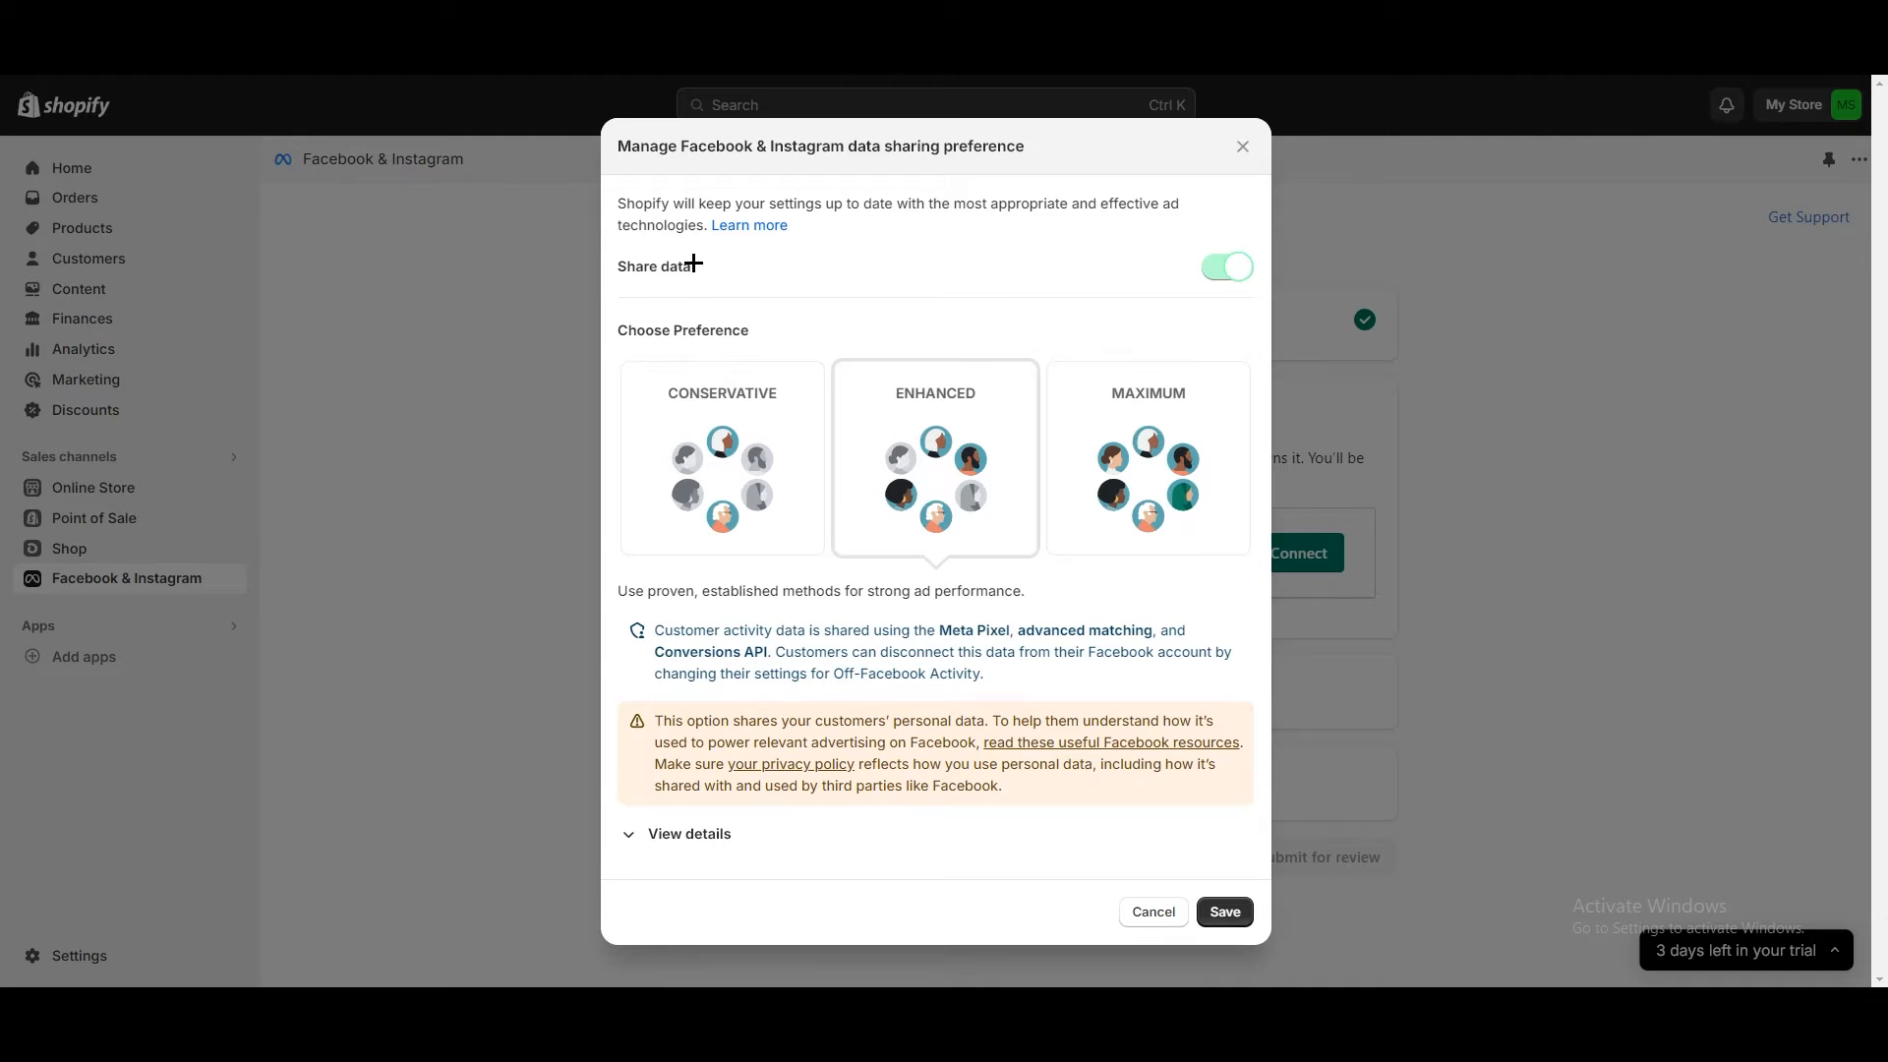
Step: Switch the Share data option off and back on to compare both states of the data sharing preference
left_click(1226, 275)
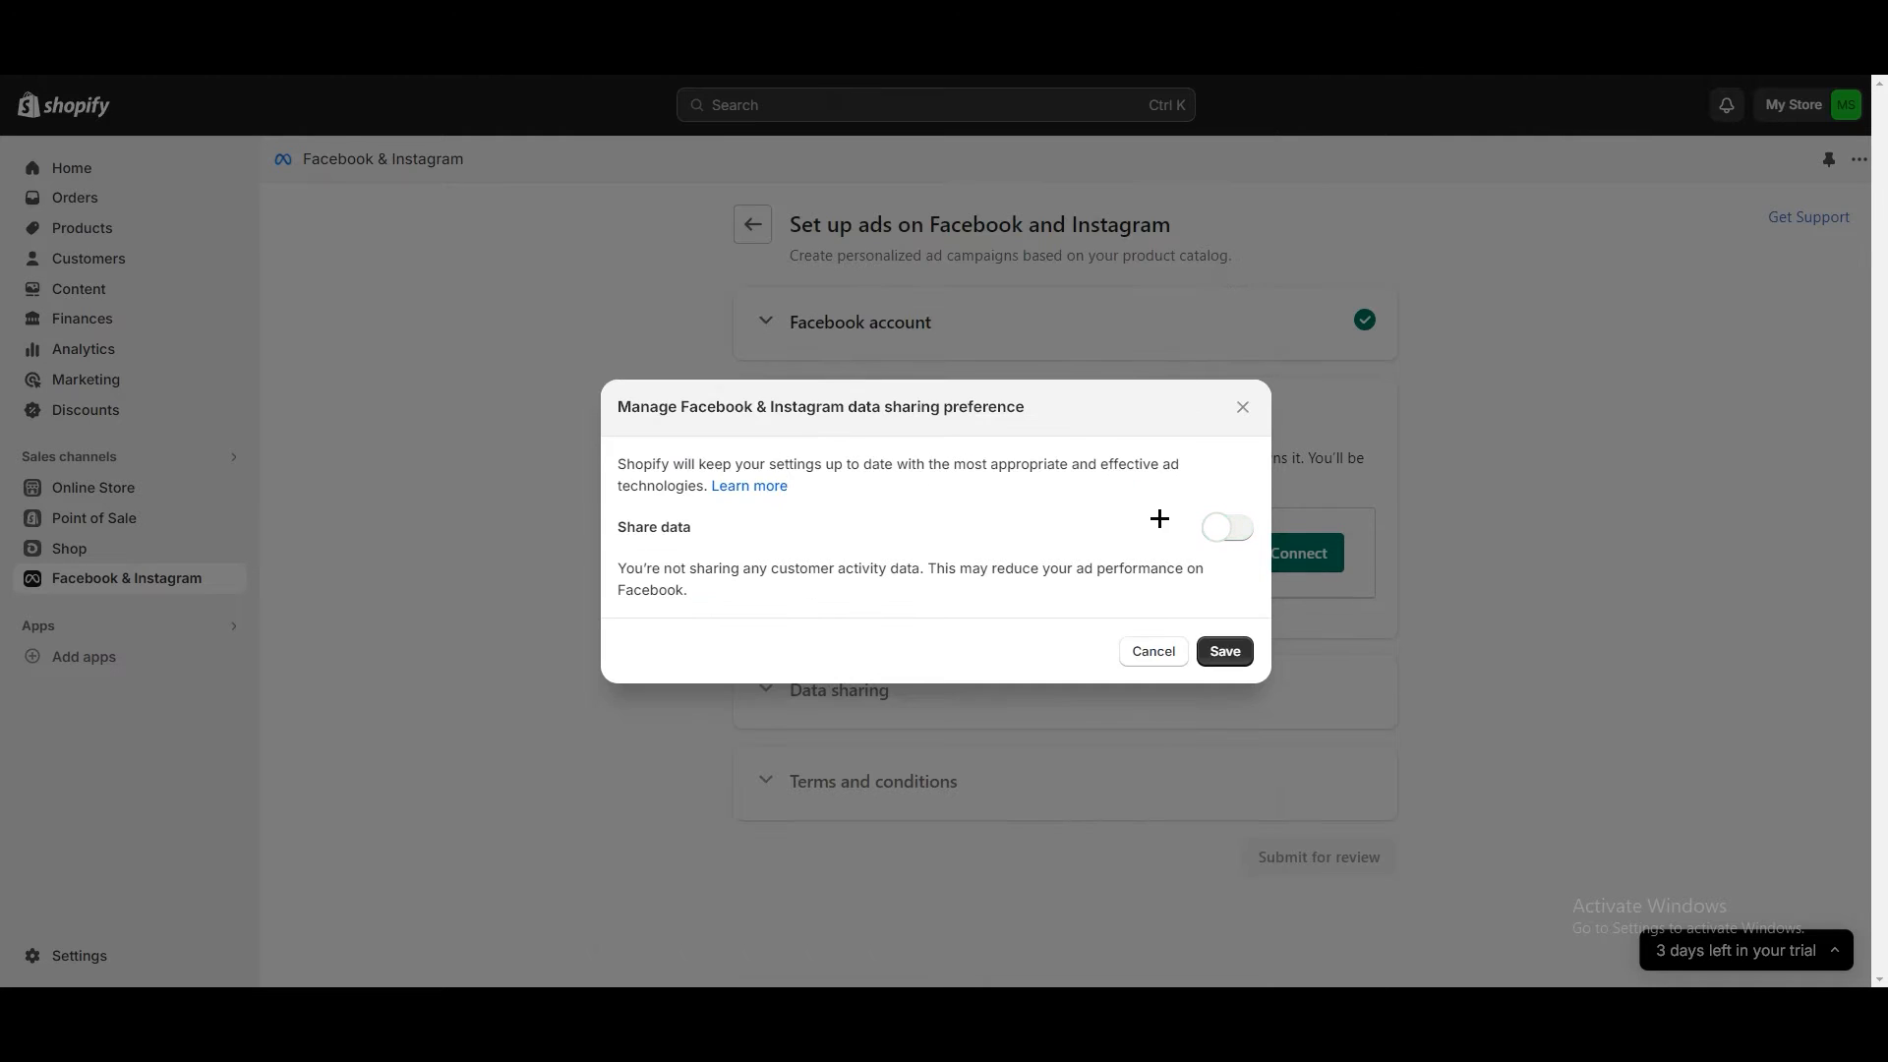
left_click(1226, 528)
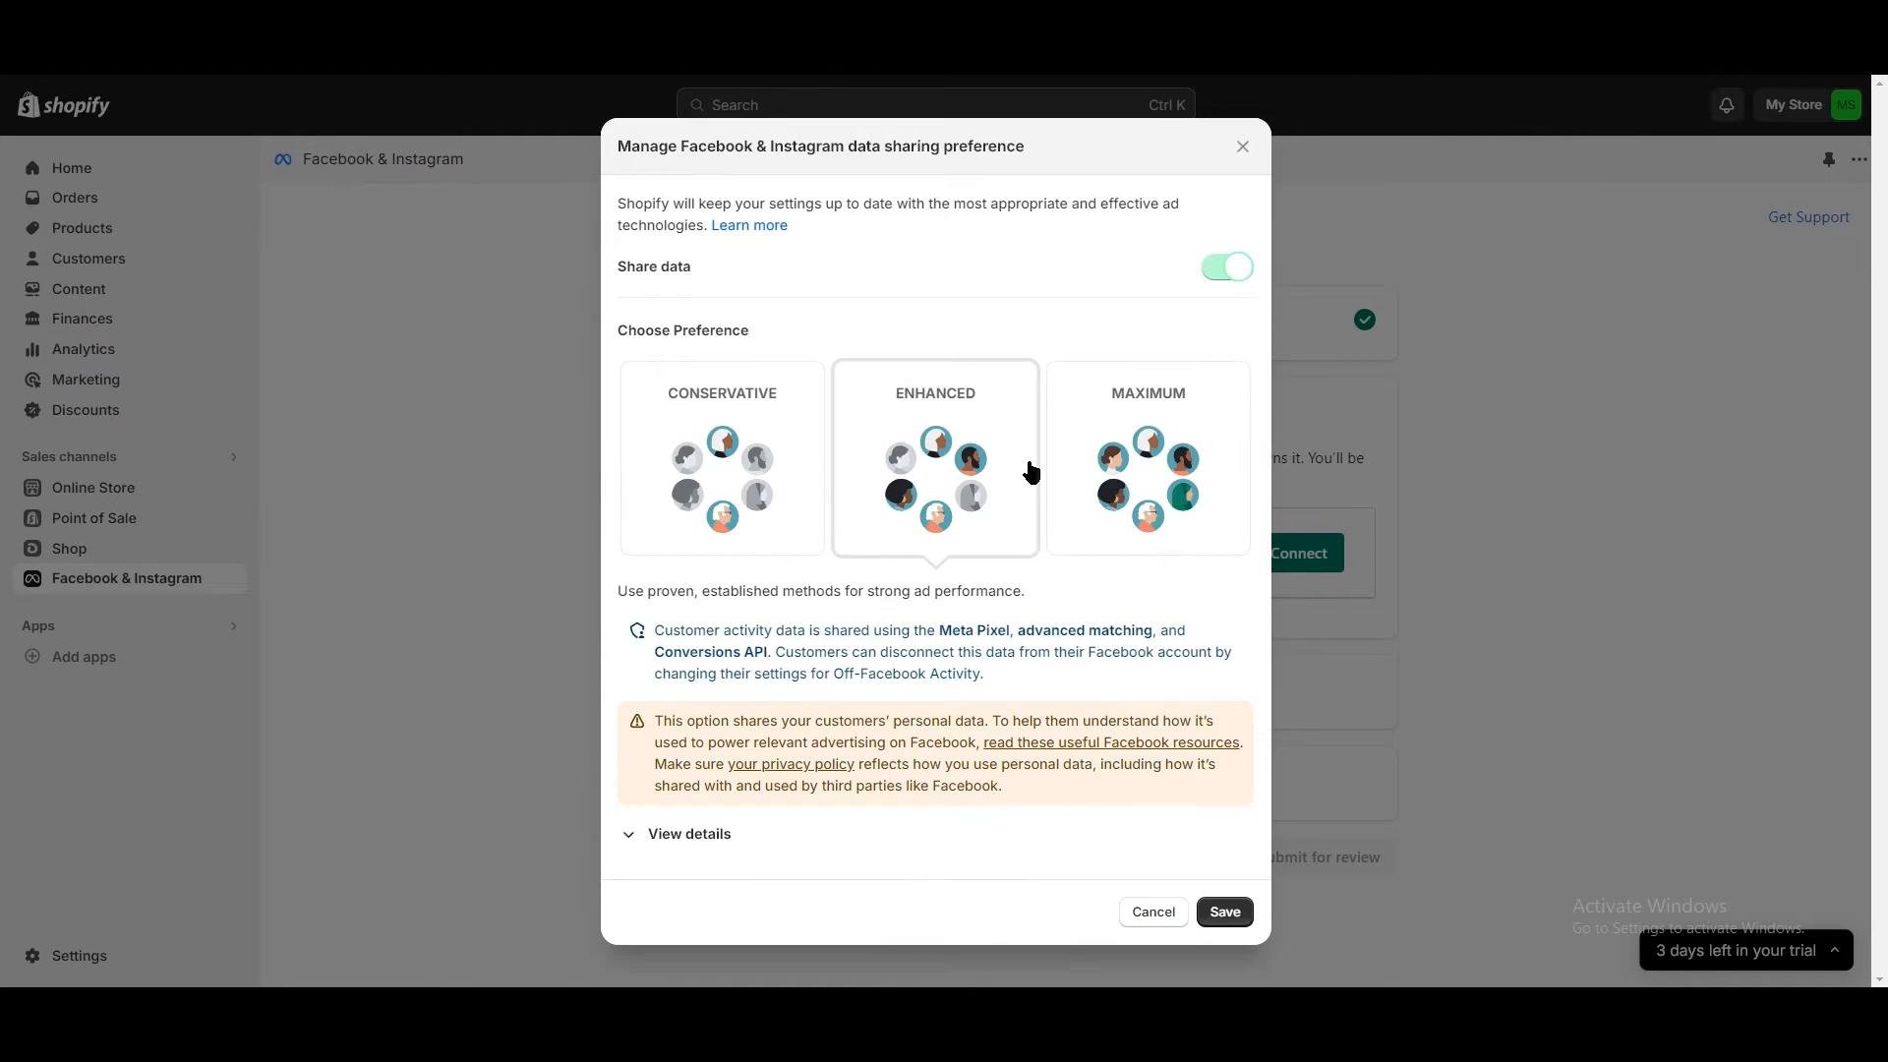
left_click(1225, 275)
left_click(1227, 529)
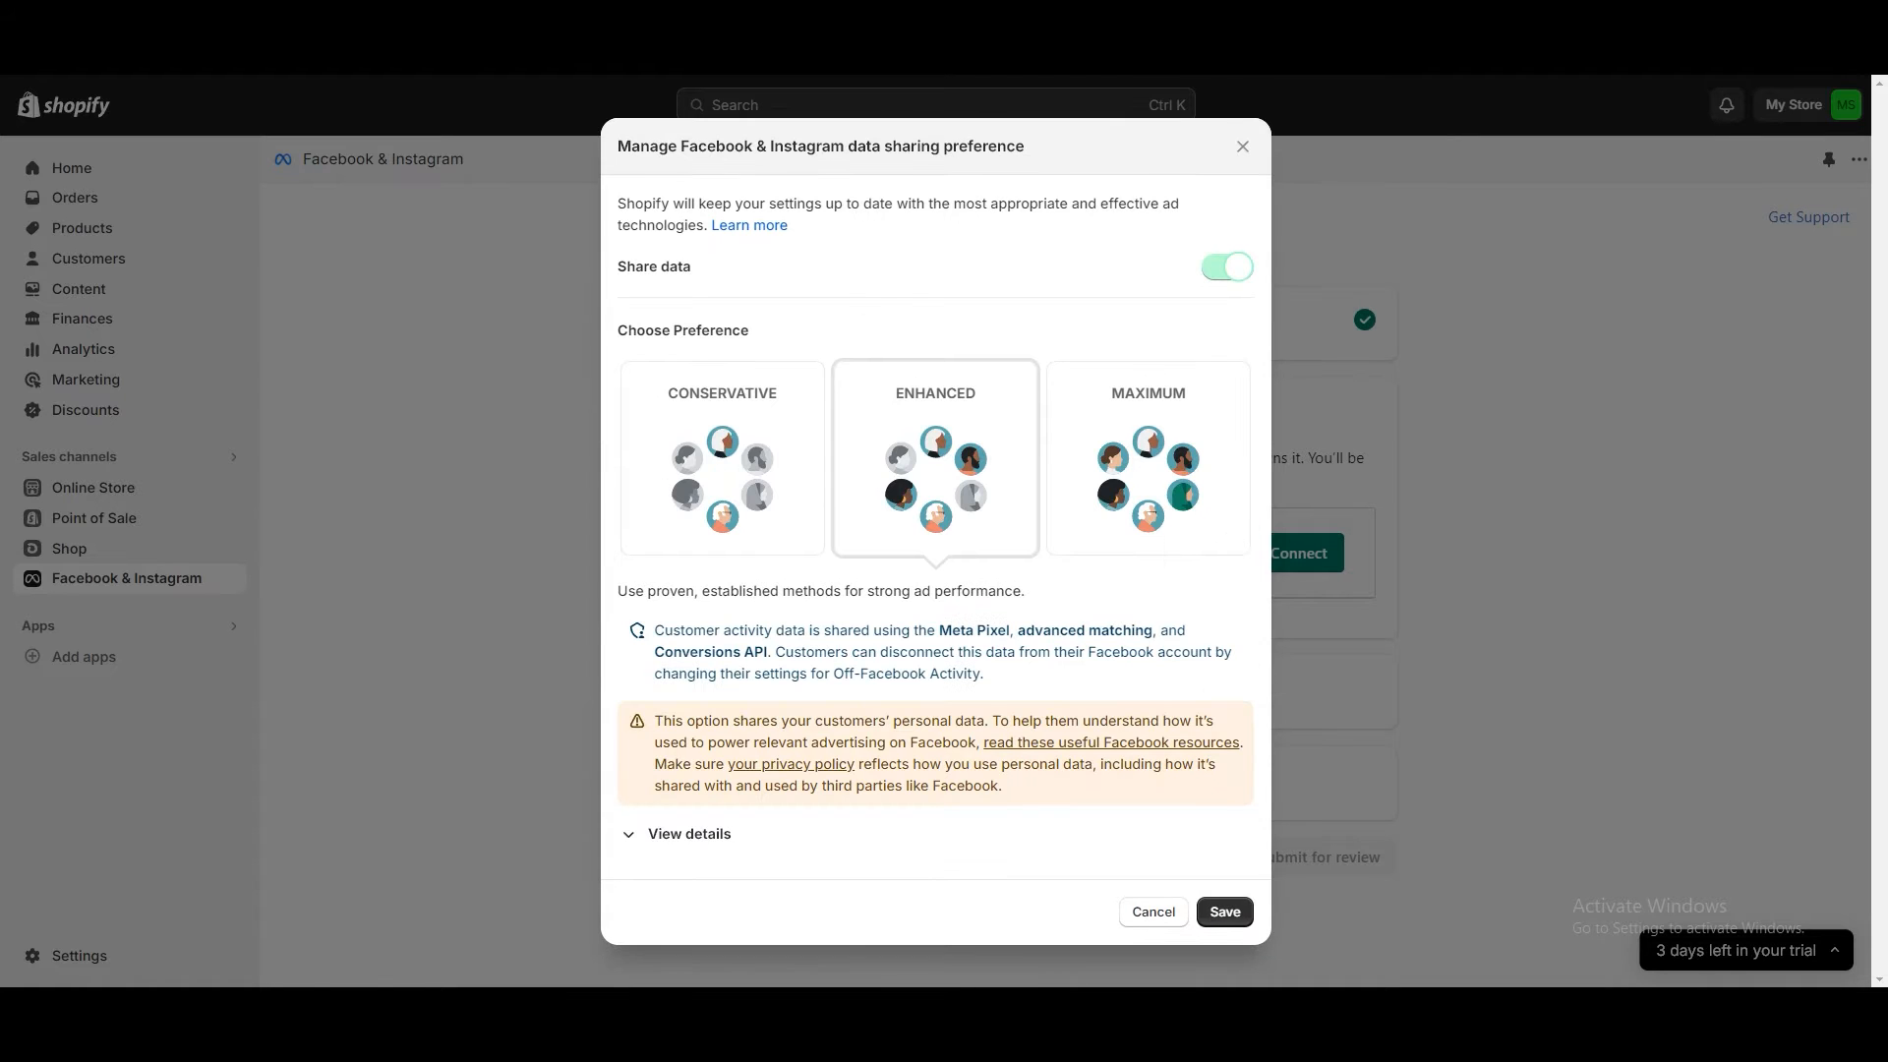
Step: Review the descriptions of the Conservative and Enhanced data sharing preferences
left_click_drag(610, 337, 796, 341)
left_click(839, 330)
left_click(715, 449)
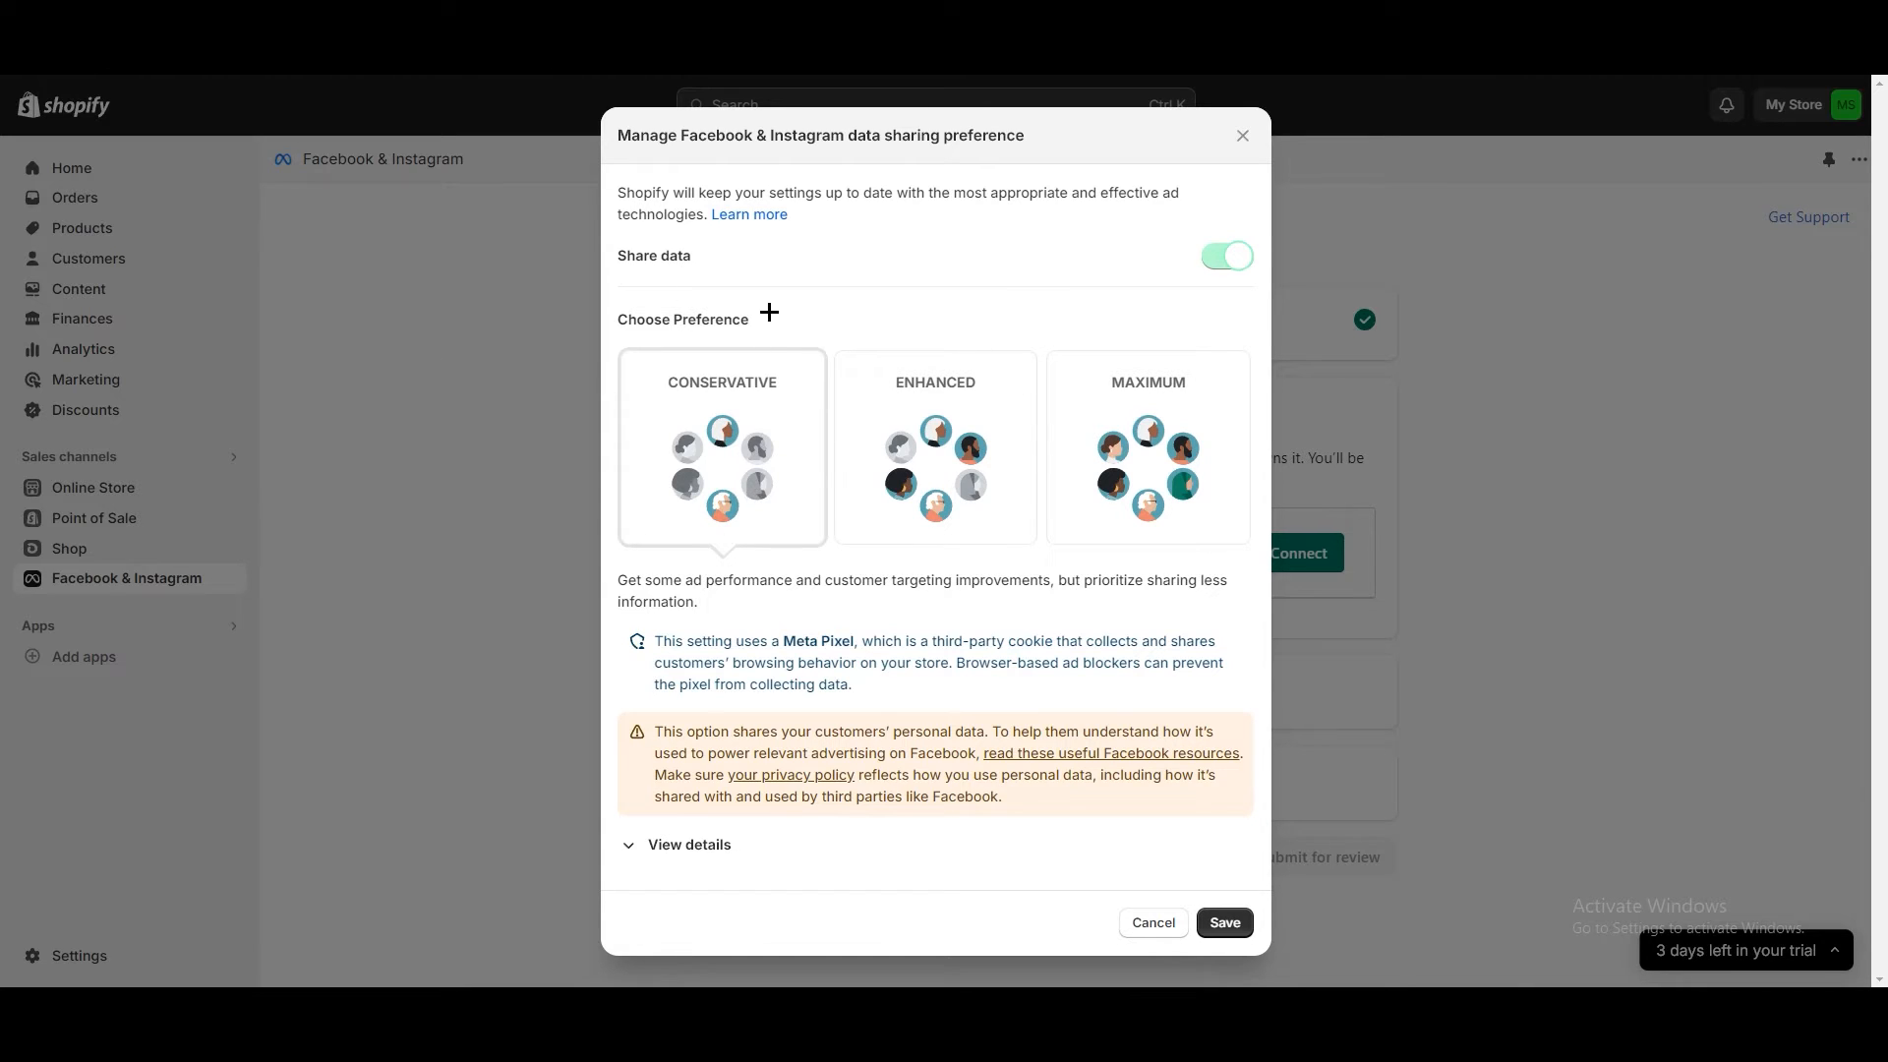
left_click(949, 438)
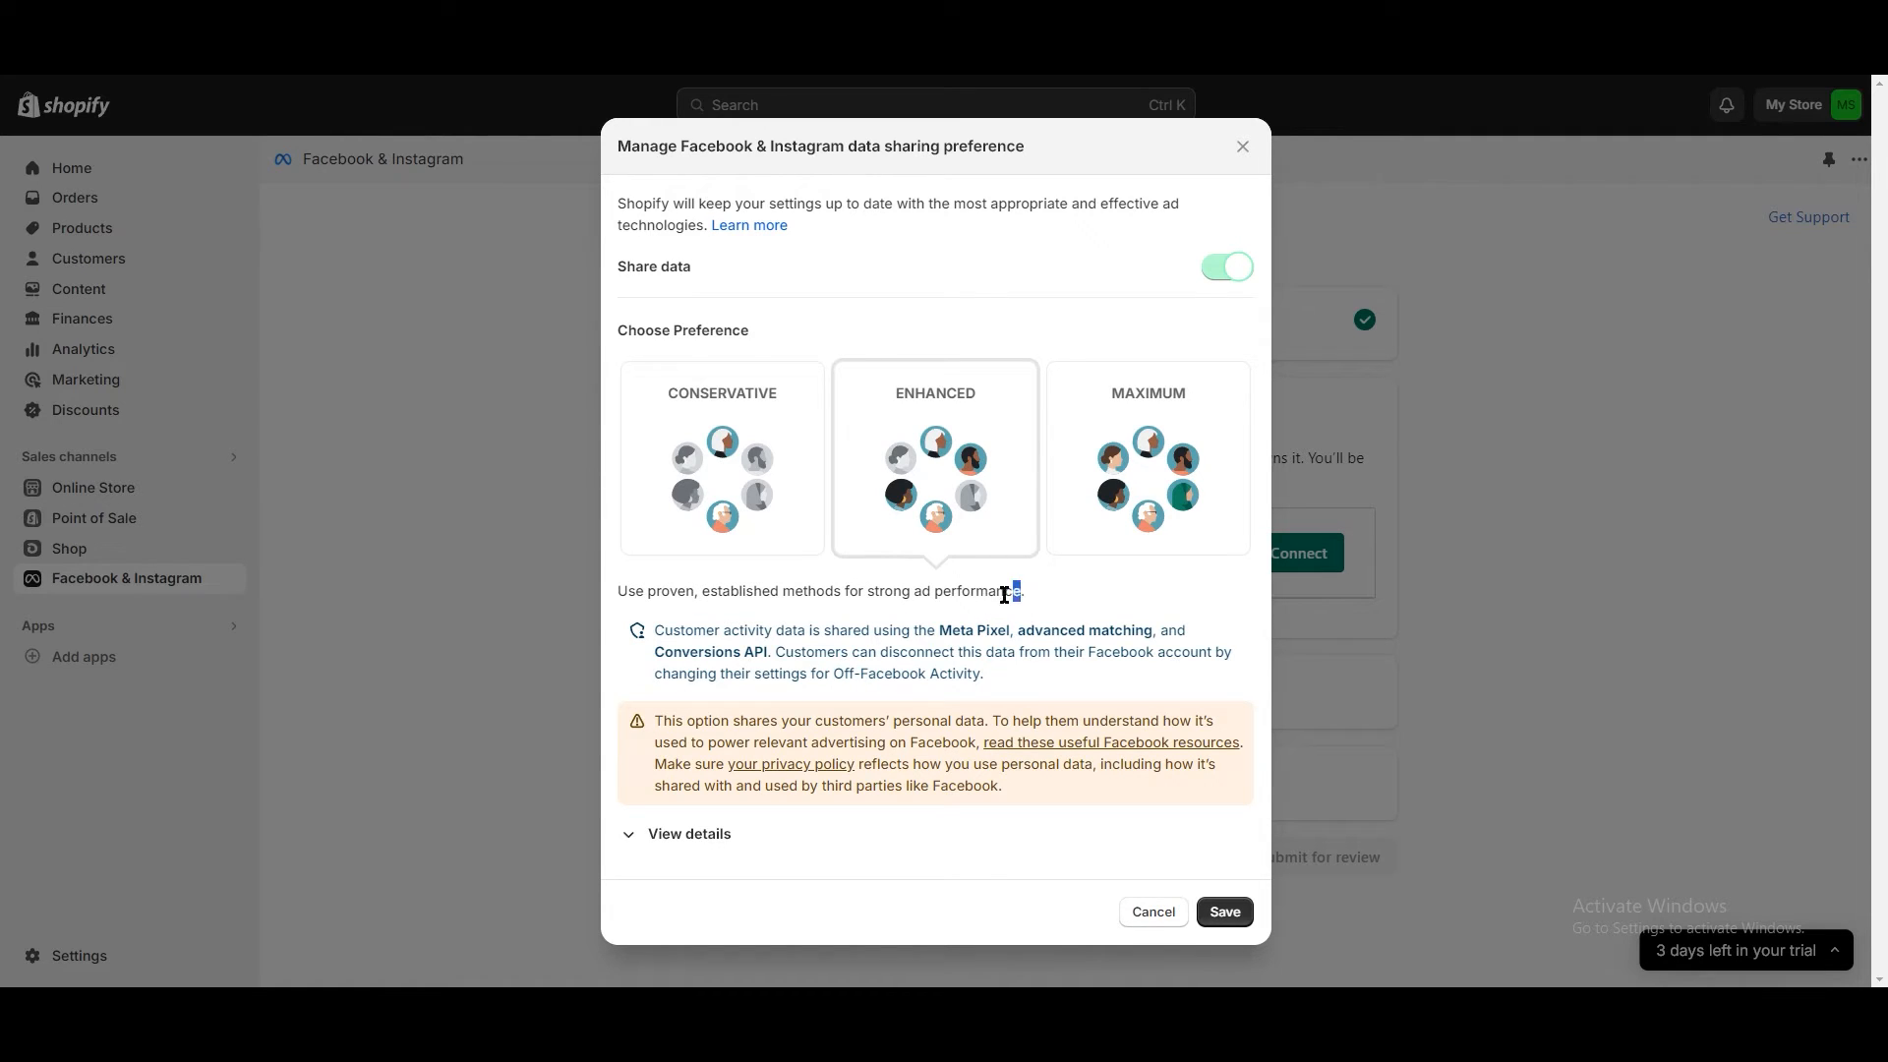
left_click_drag(1020, 591, 604, 588)
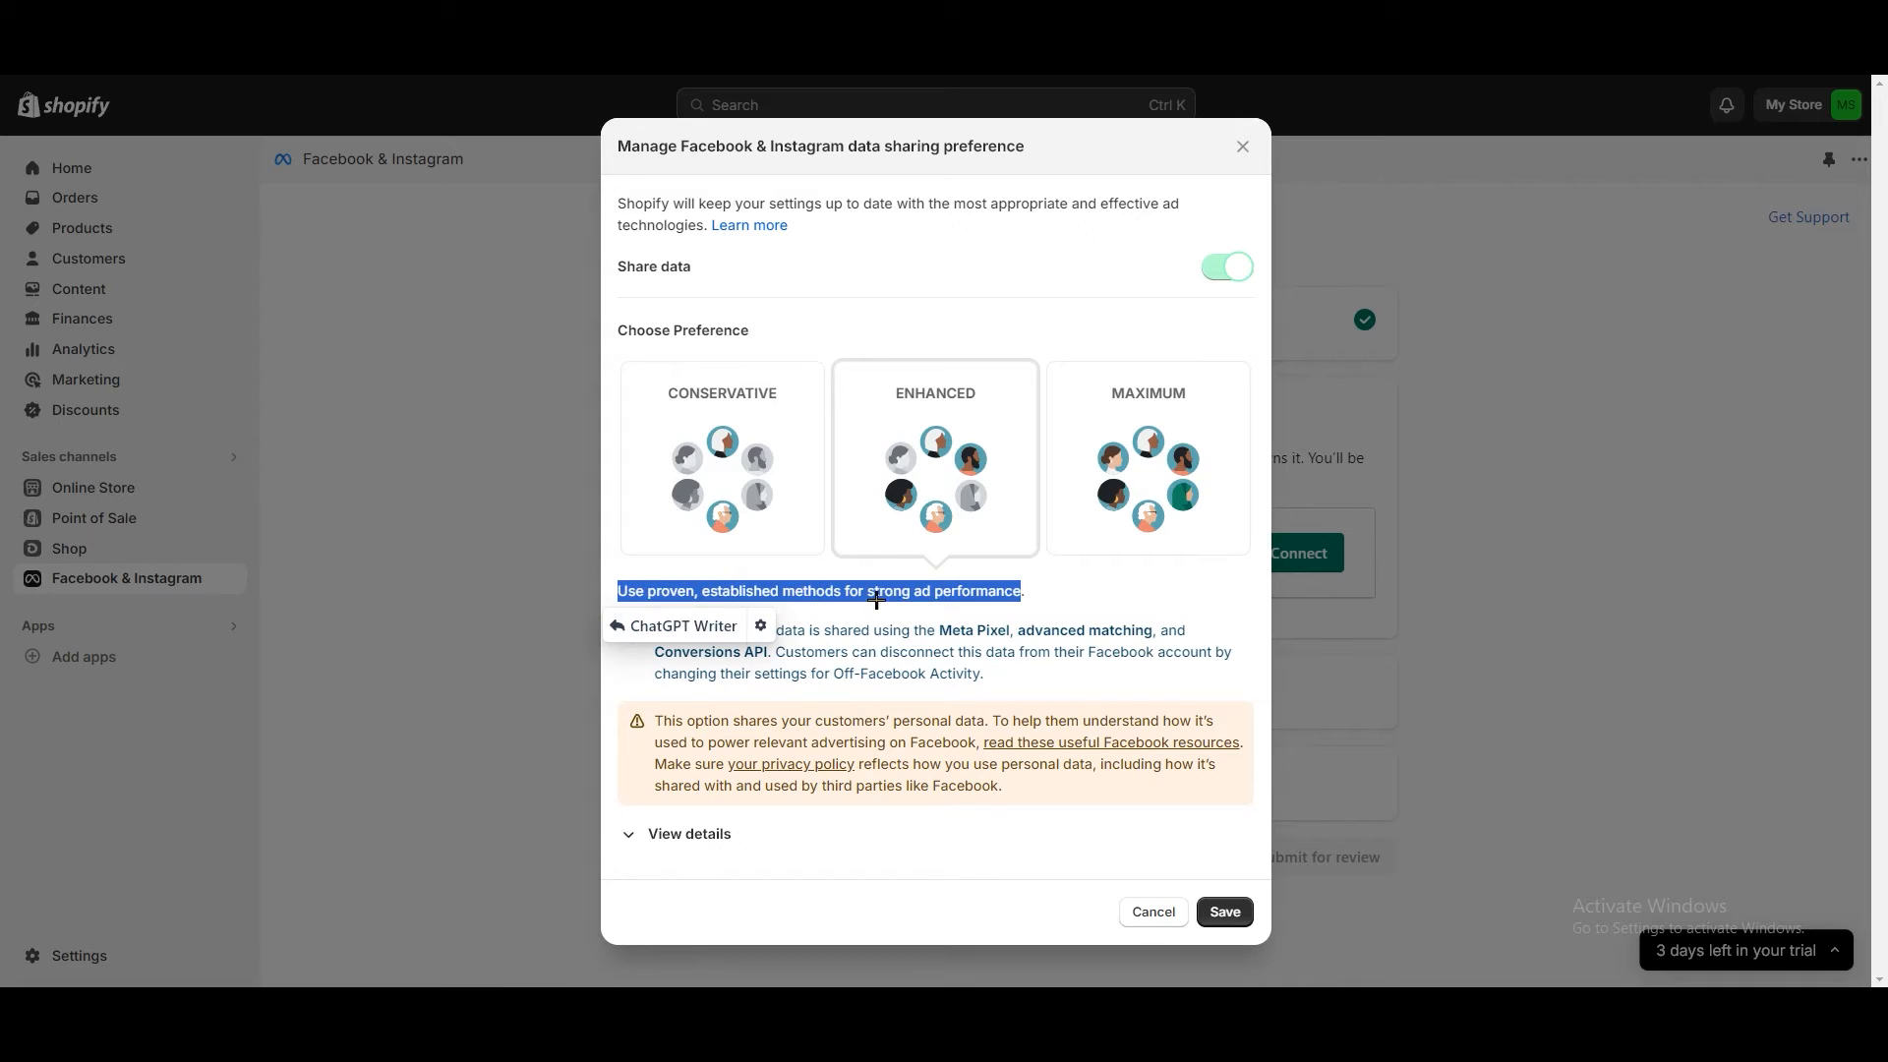
left_click(981, 334)
Step: Choose the Maximum data sharing preference and read its description
left_click(1149, 485)
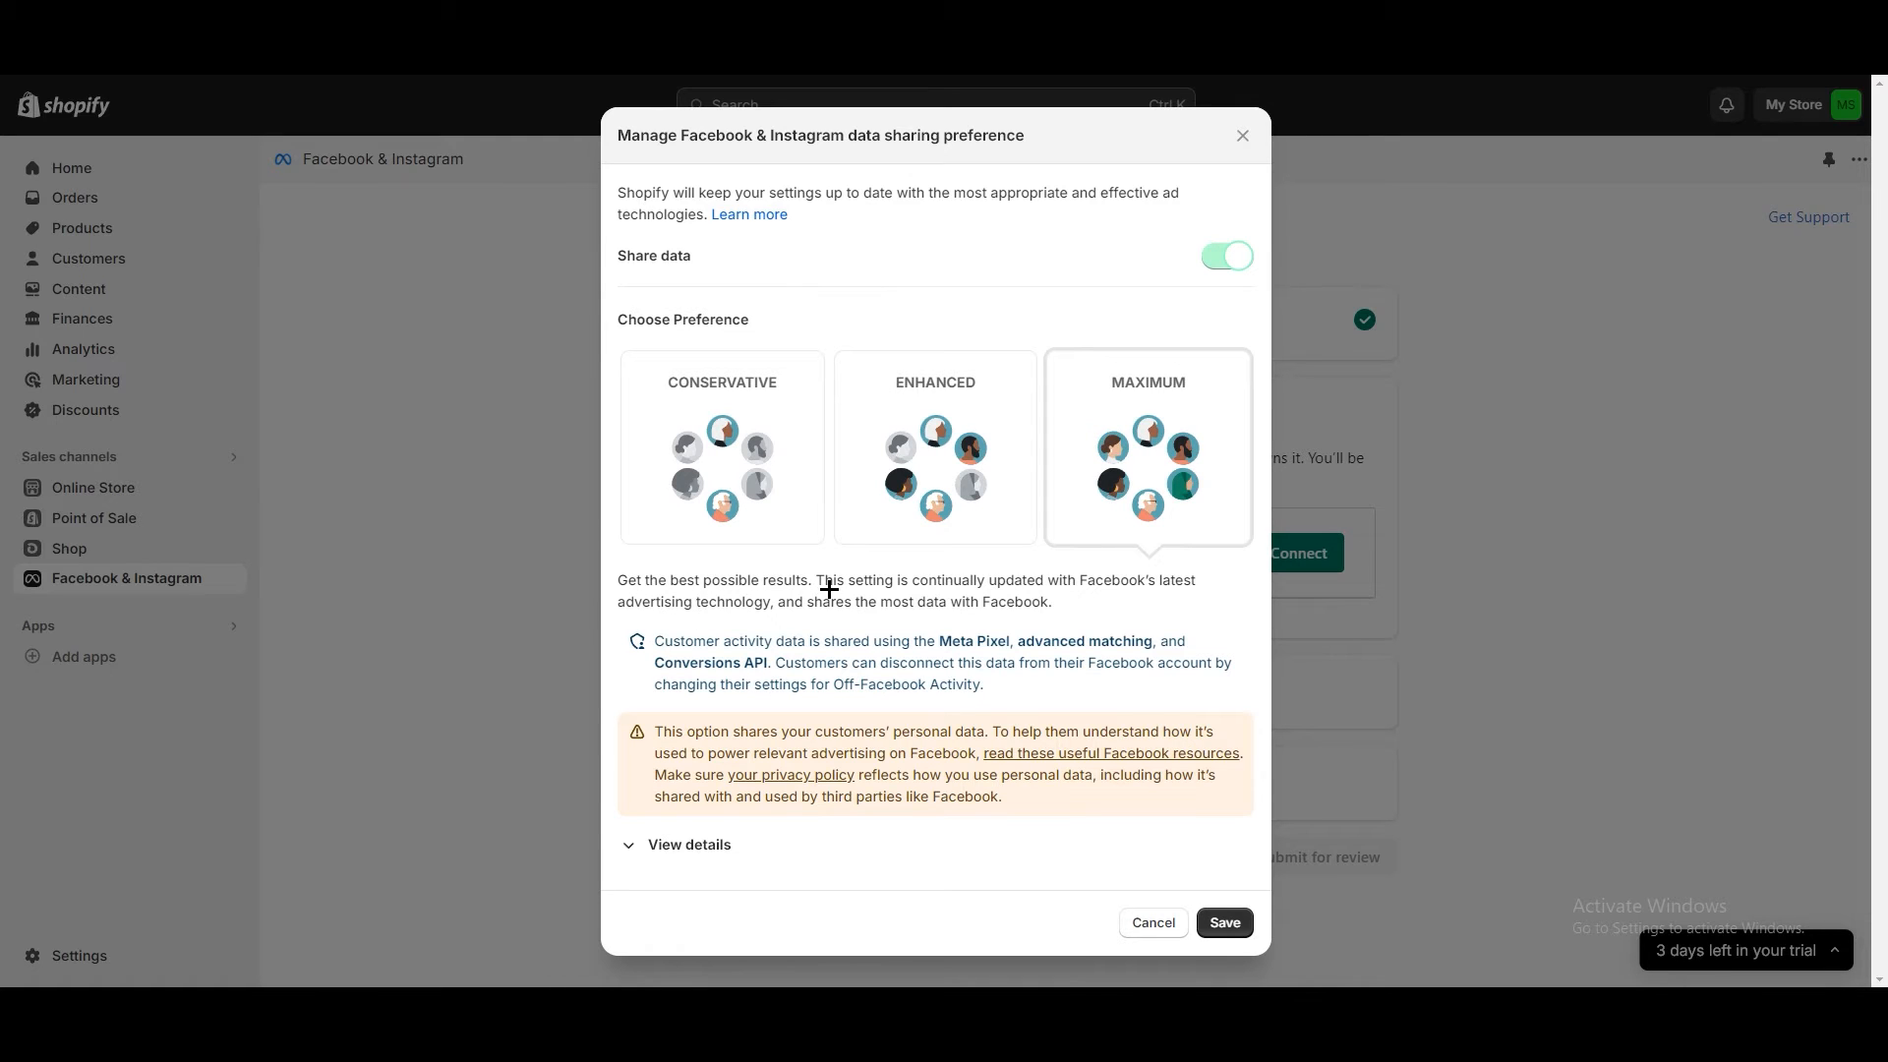
left_click_drag(823, 578, 1046, 586)
left_click(1124, 583)
Step: Examine the details of the shared customer data types and save the Maximum data sharing preference
left_click(666, 848)
scroll(797, 750, "down", 3)
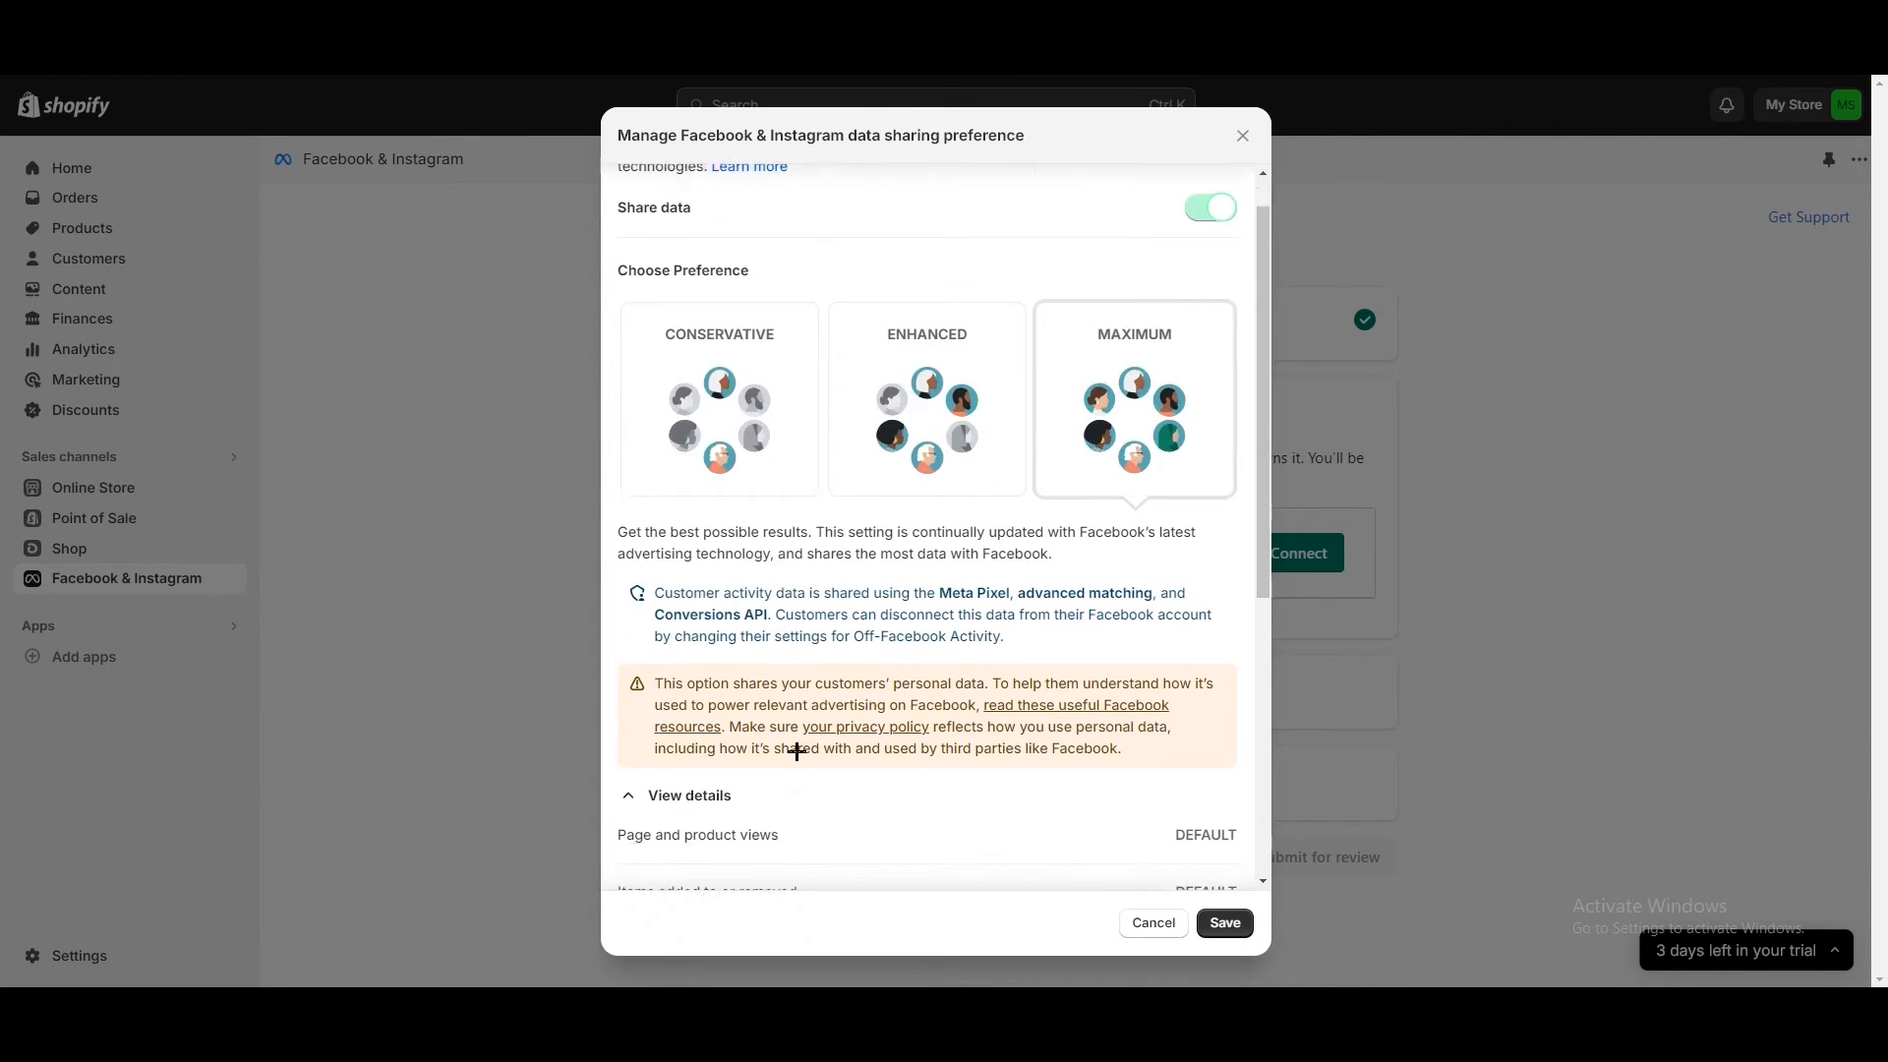
scroll(753, 727, "down", 1)
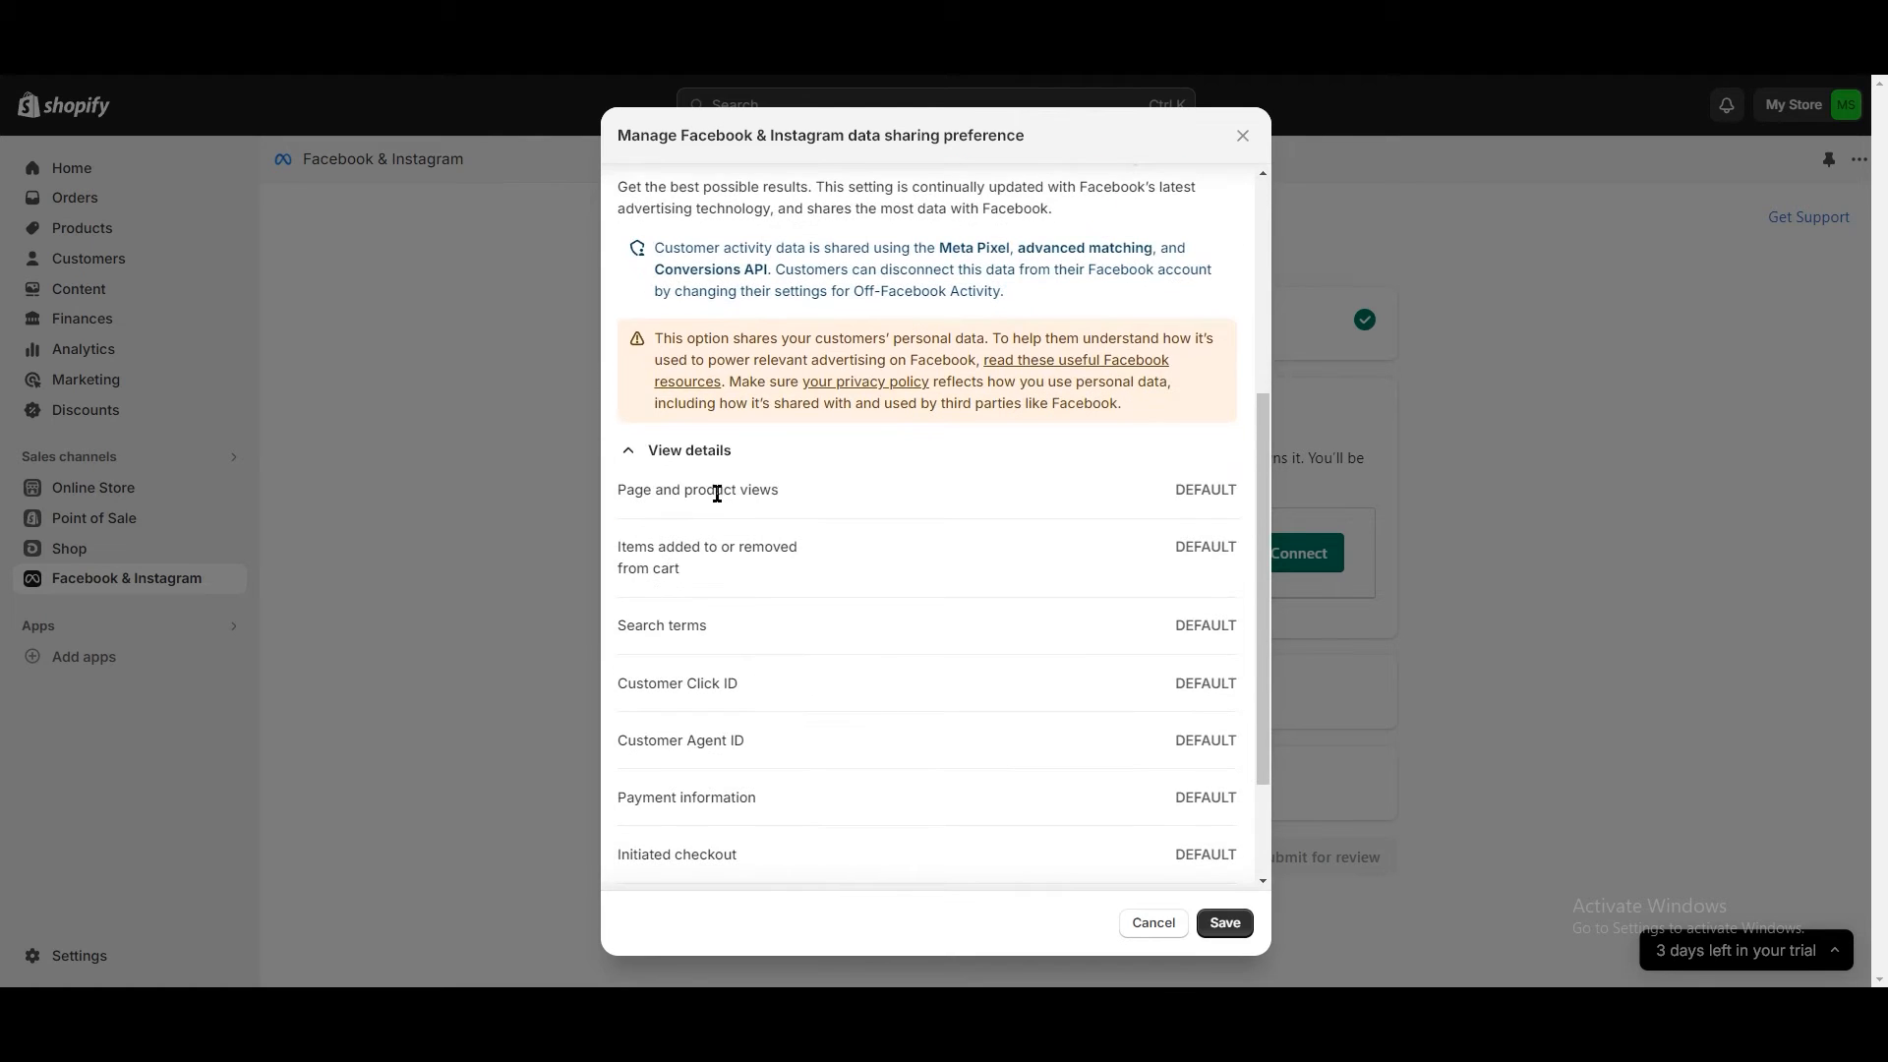
scroll(688, 698, "down", 2)
scroll(641, 728, "up", 5)
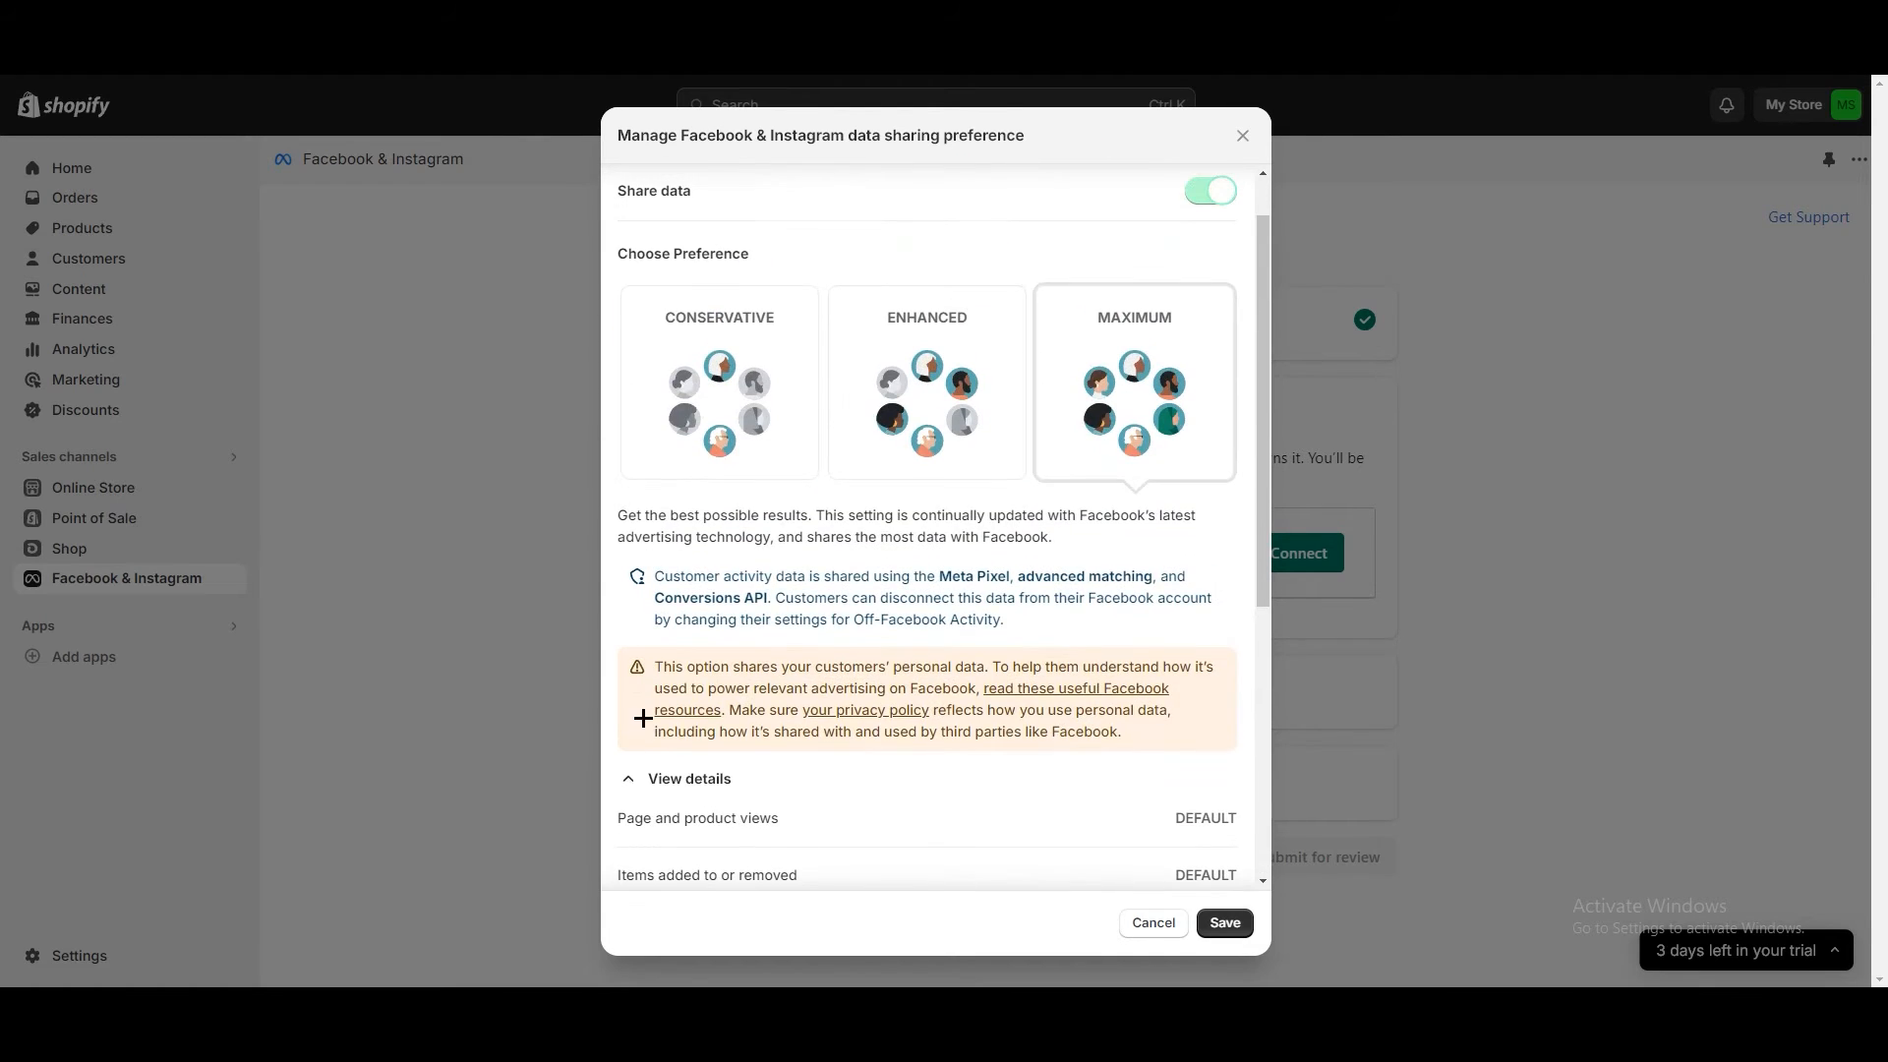
left_click(651, 779)
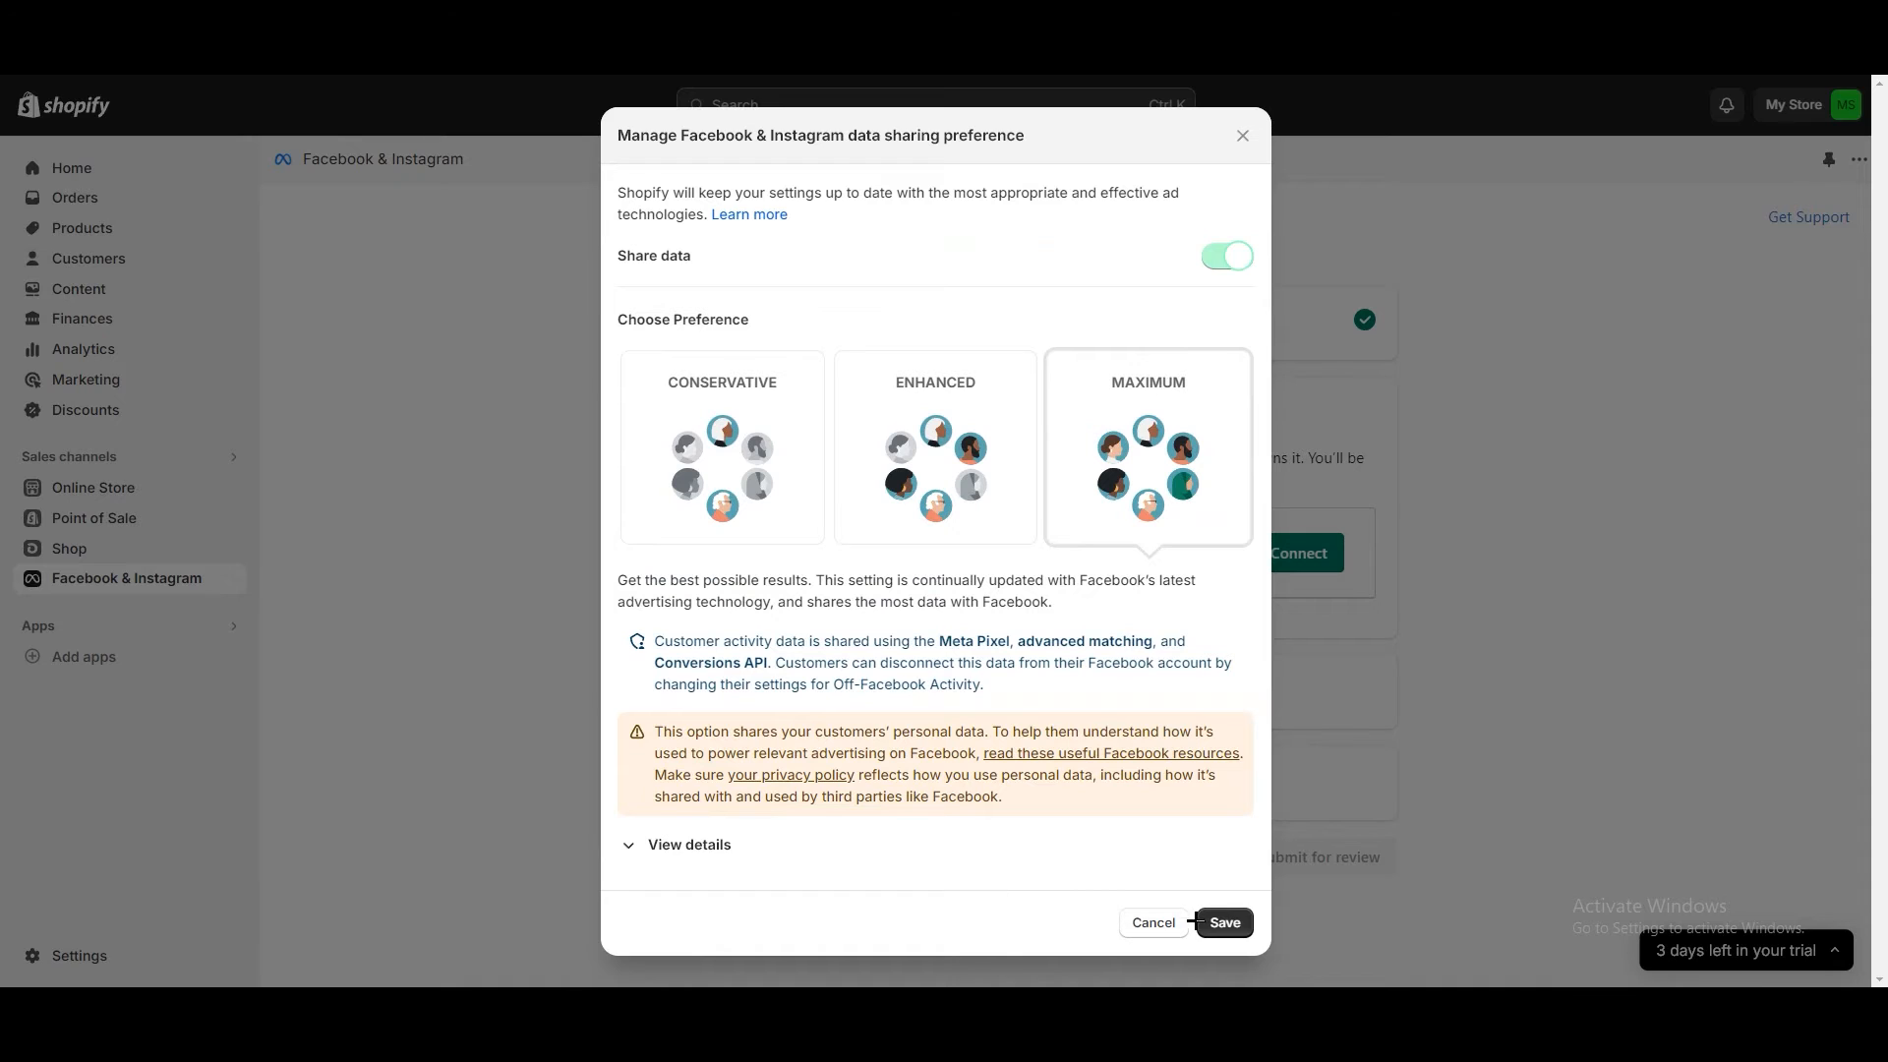
left_click(1223, 923)
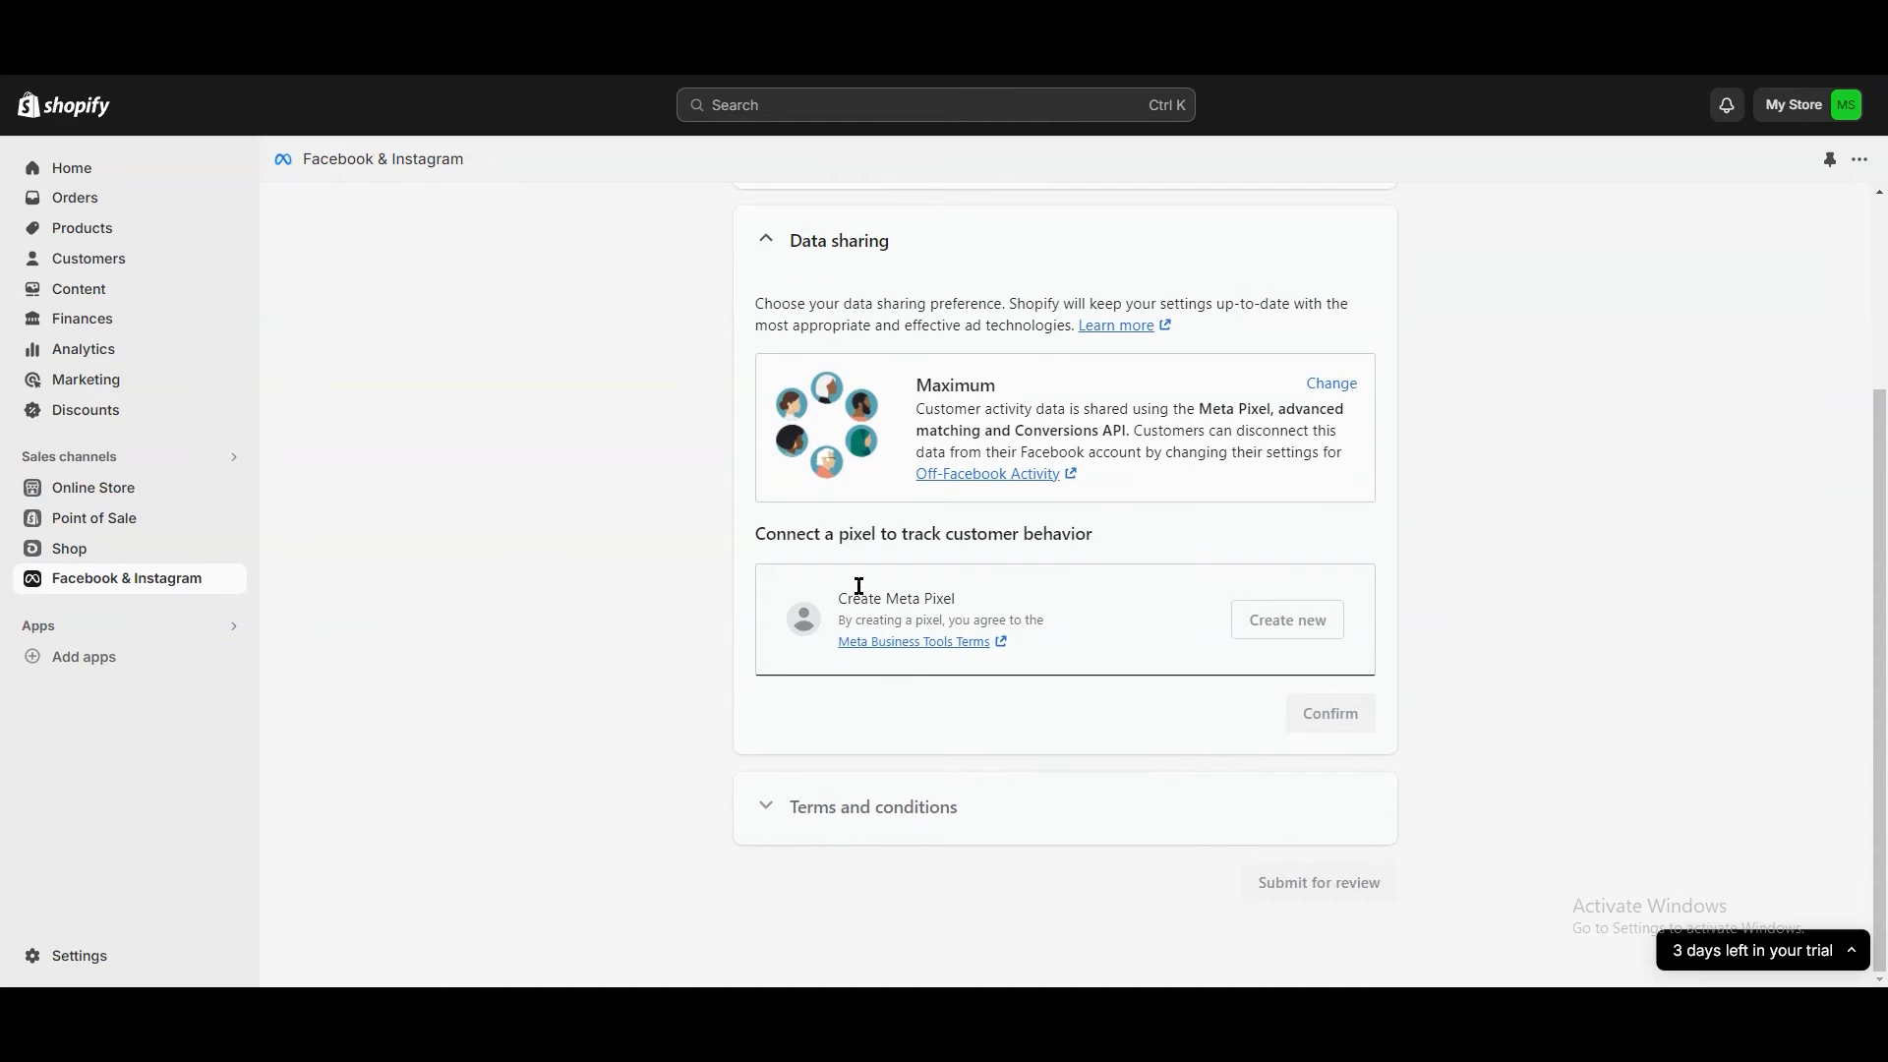
Step: Open the Meta Business Tools Terms from the pixel creation section and skim through them
left_click_drag(953, 594, 831, 595)
left_click(908, 649)
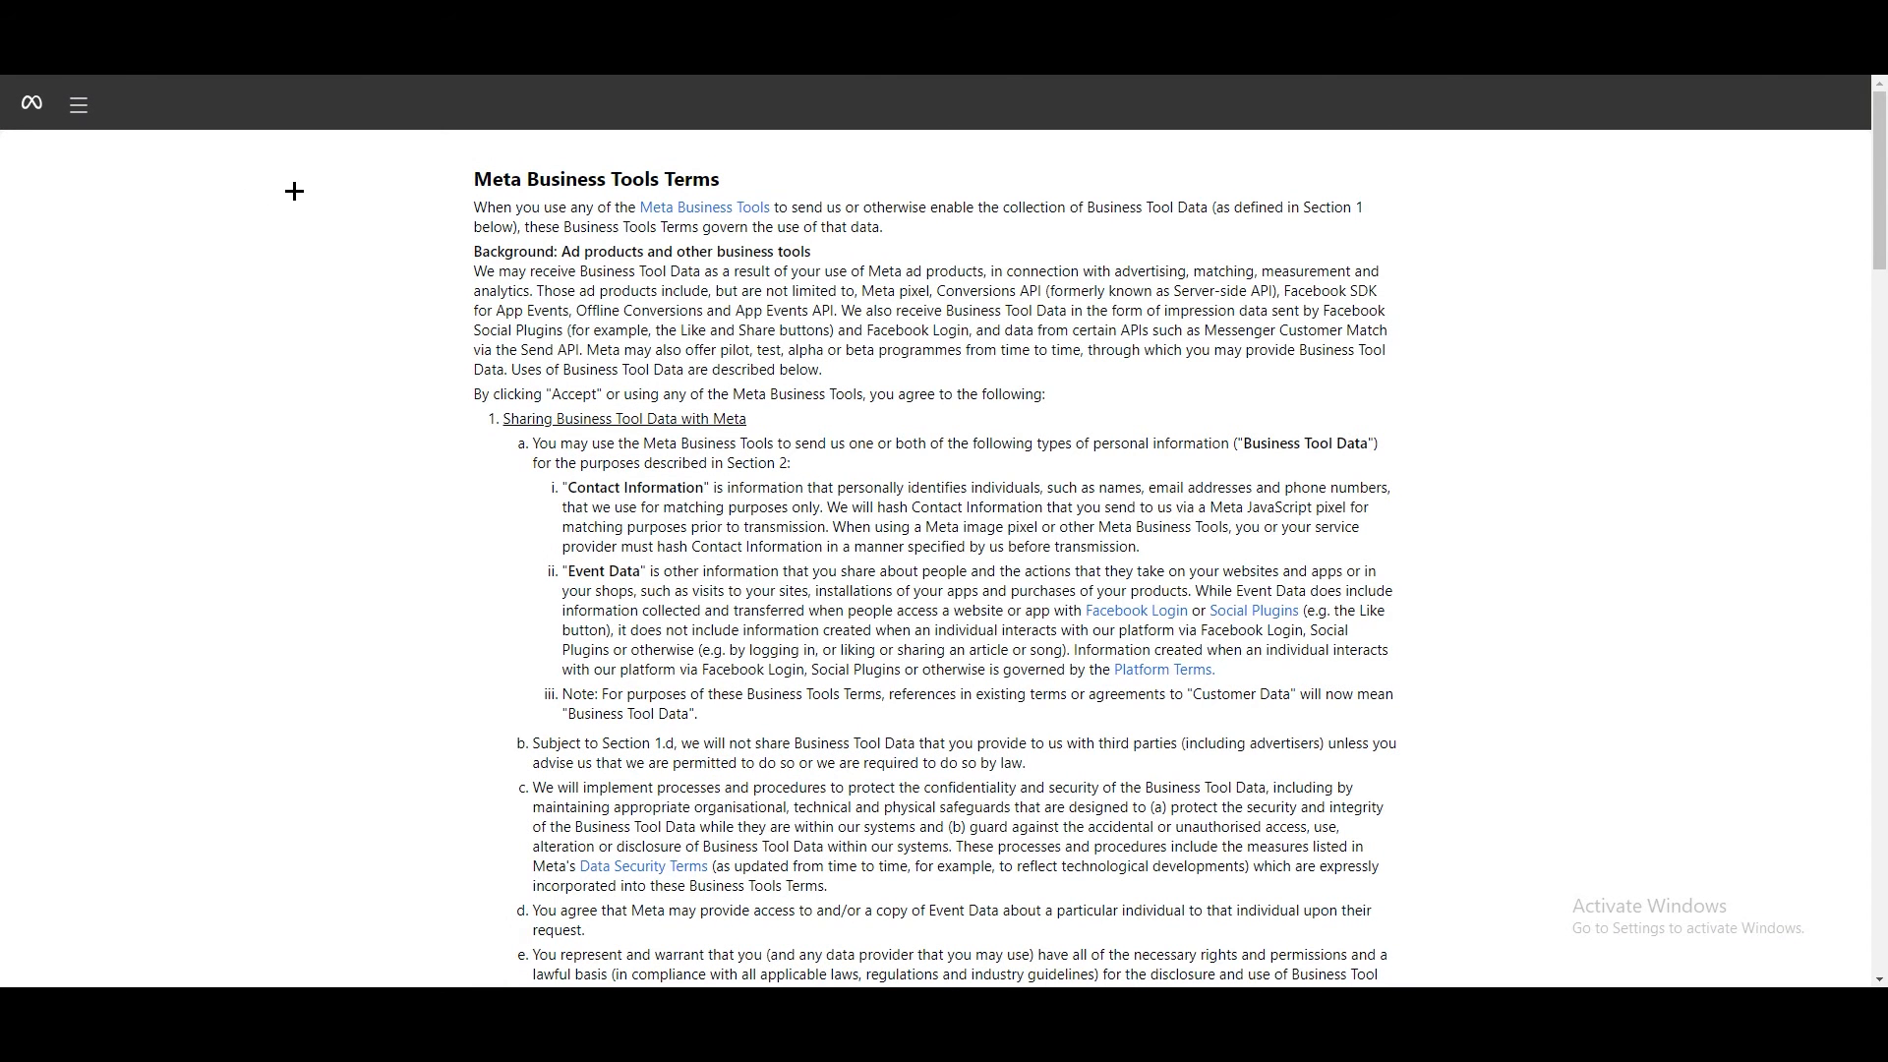
left_click_drag(472, 200, 678, 661)
left_click_drag(703, 584, 568, 399)
left_click(267, 486)
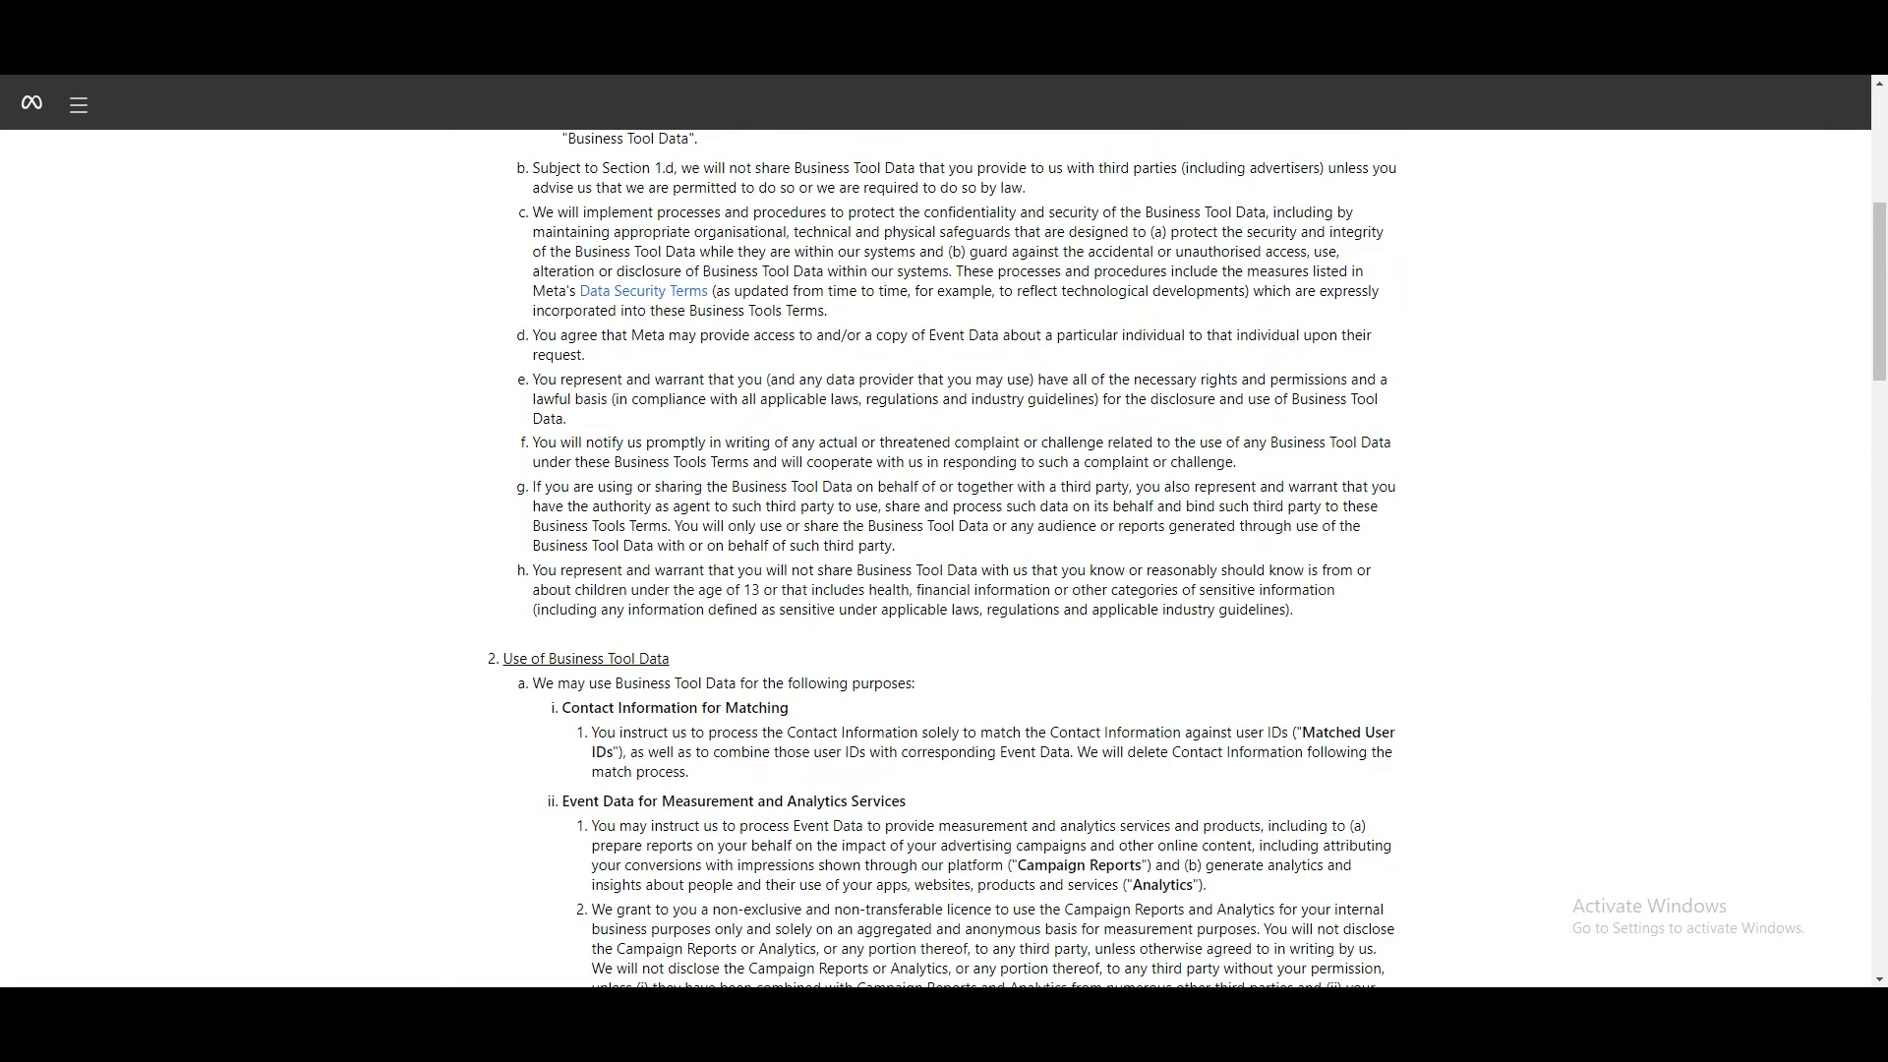
Step: Search the web for "facebook business manager" in a new browser page and open the Facebook Business Manager site
key("ctrl+t")
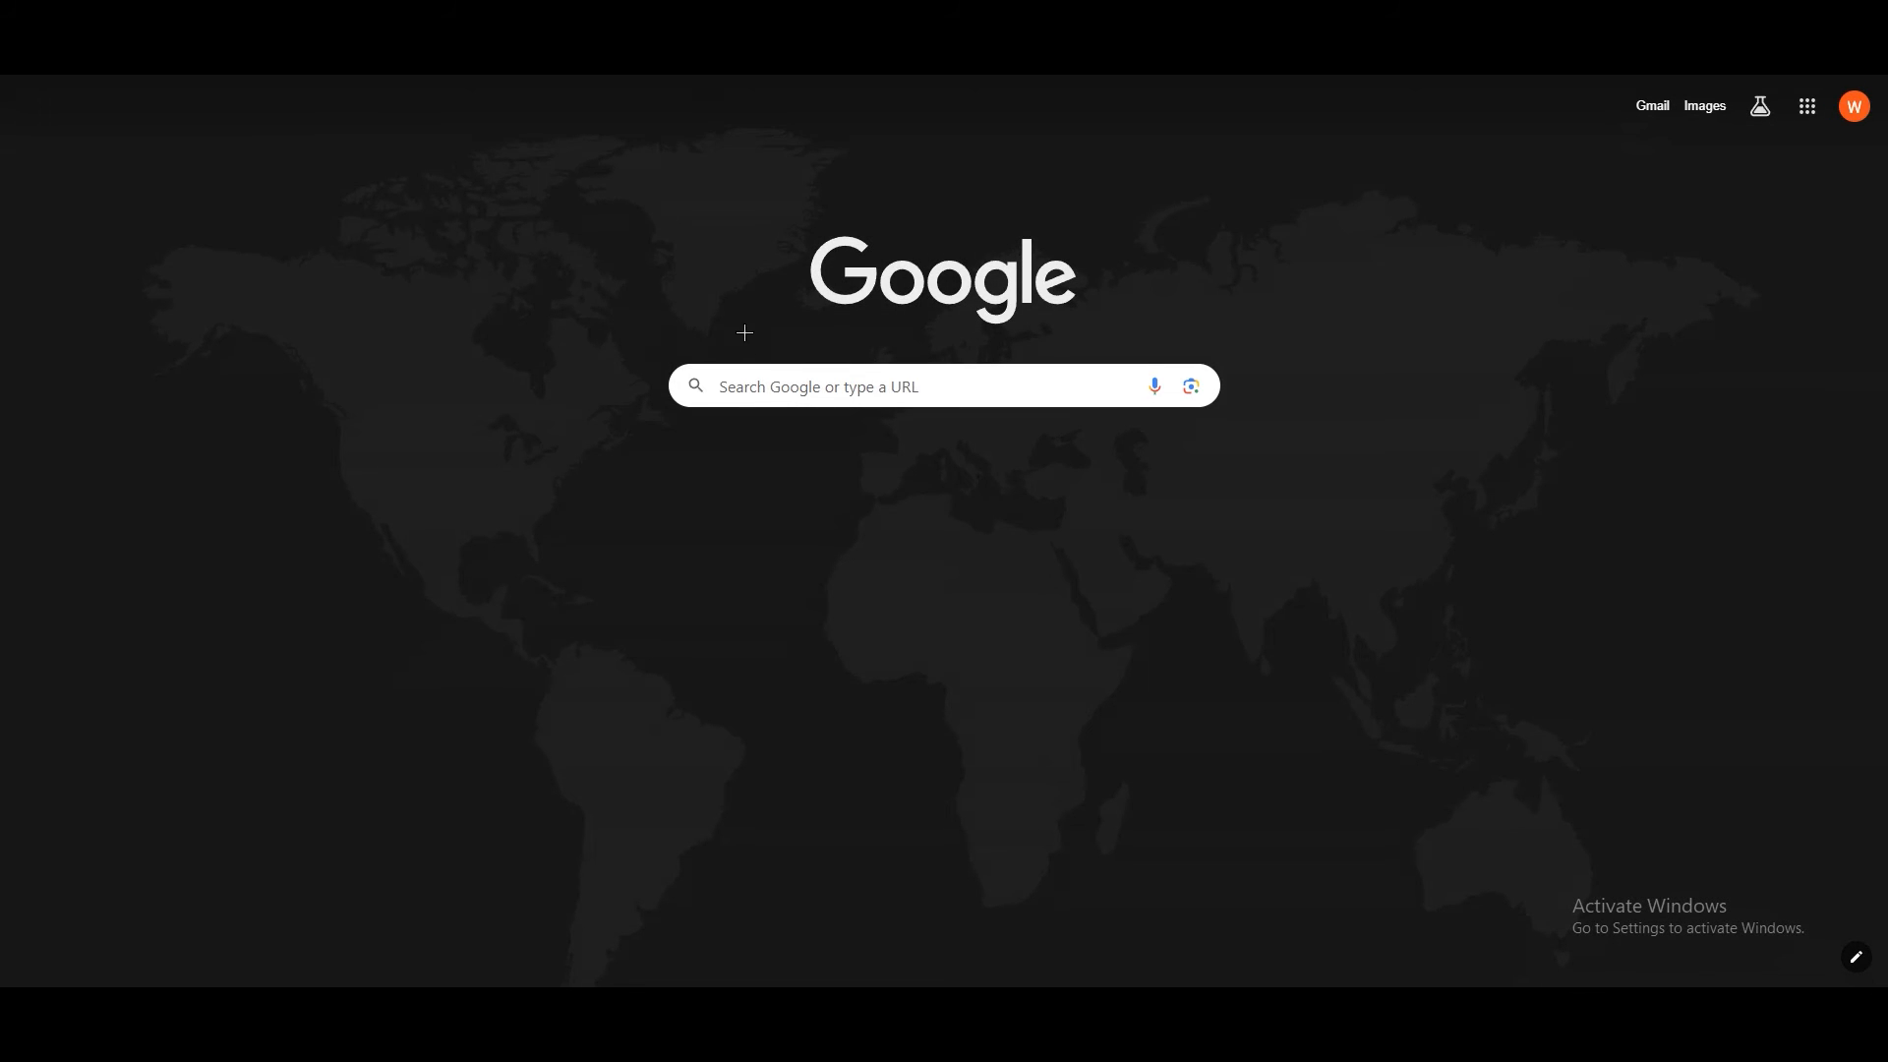
type("facebook")
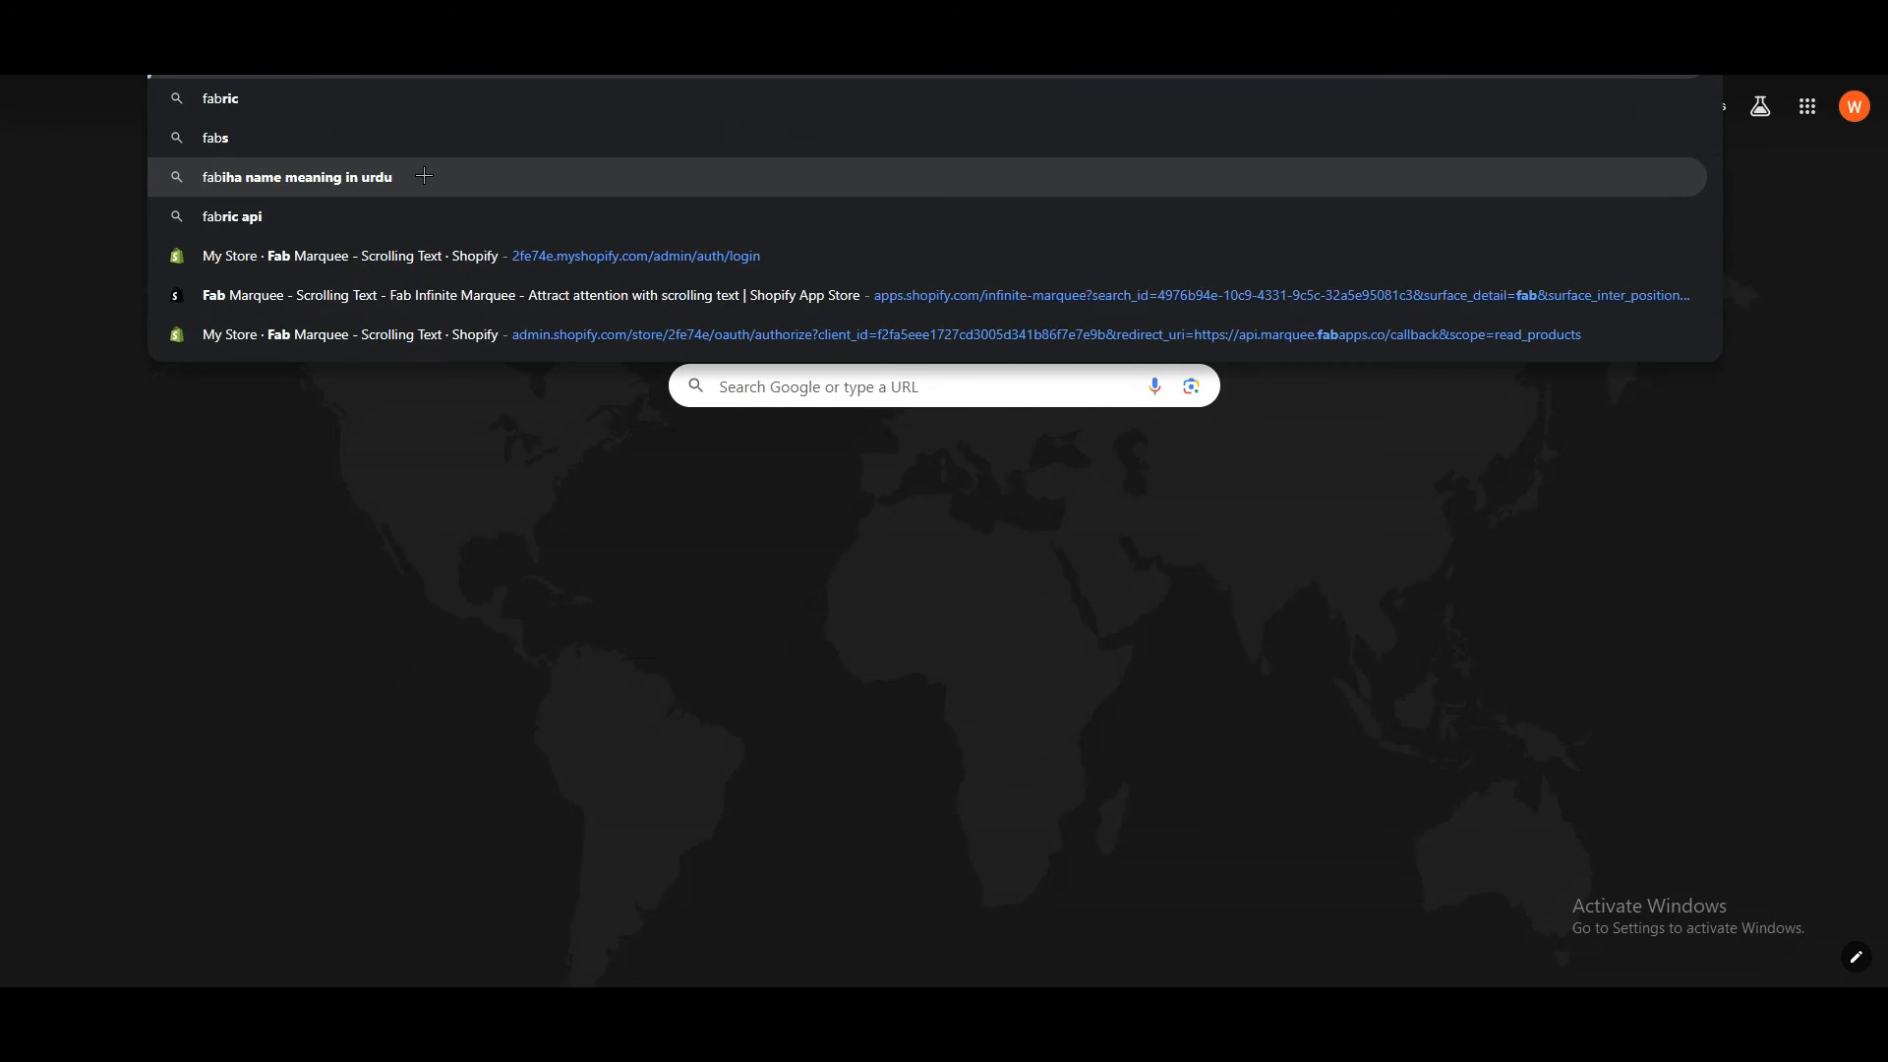
type(" busi")
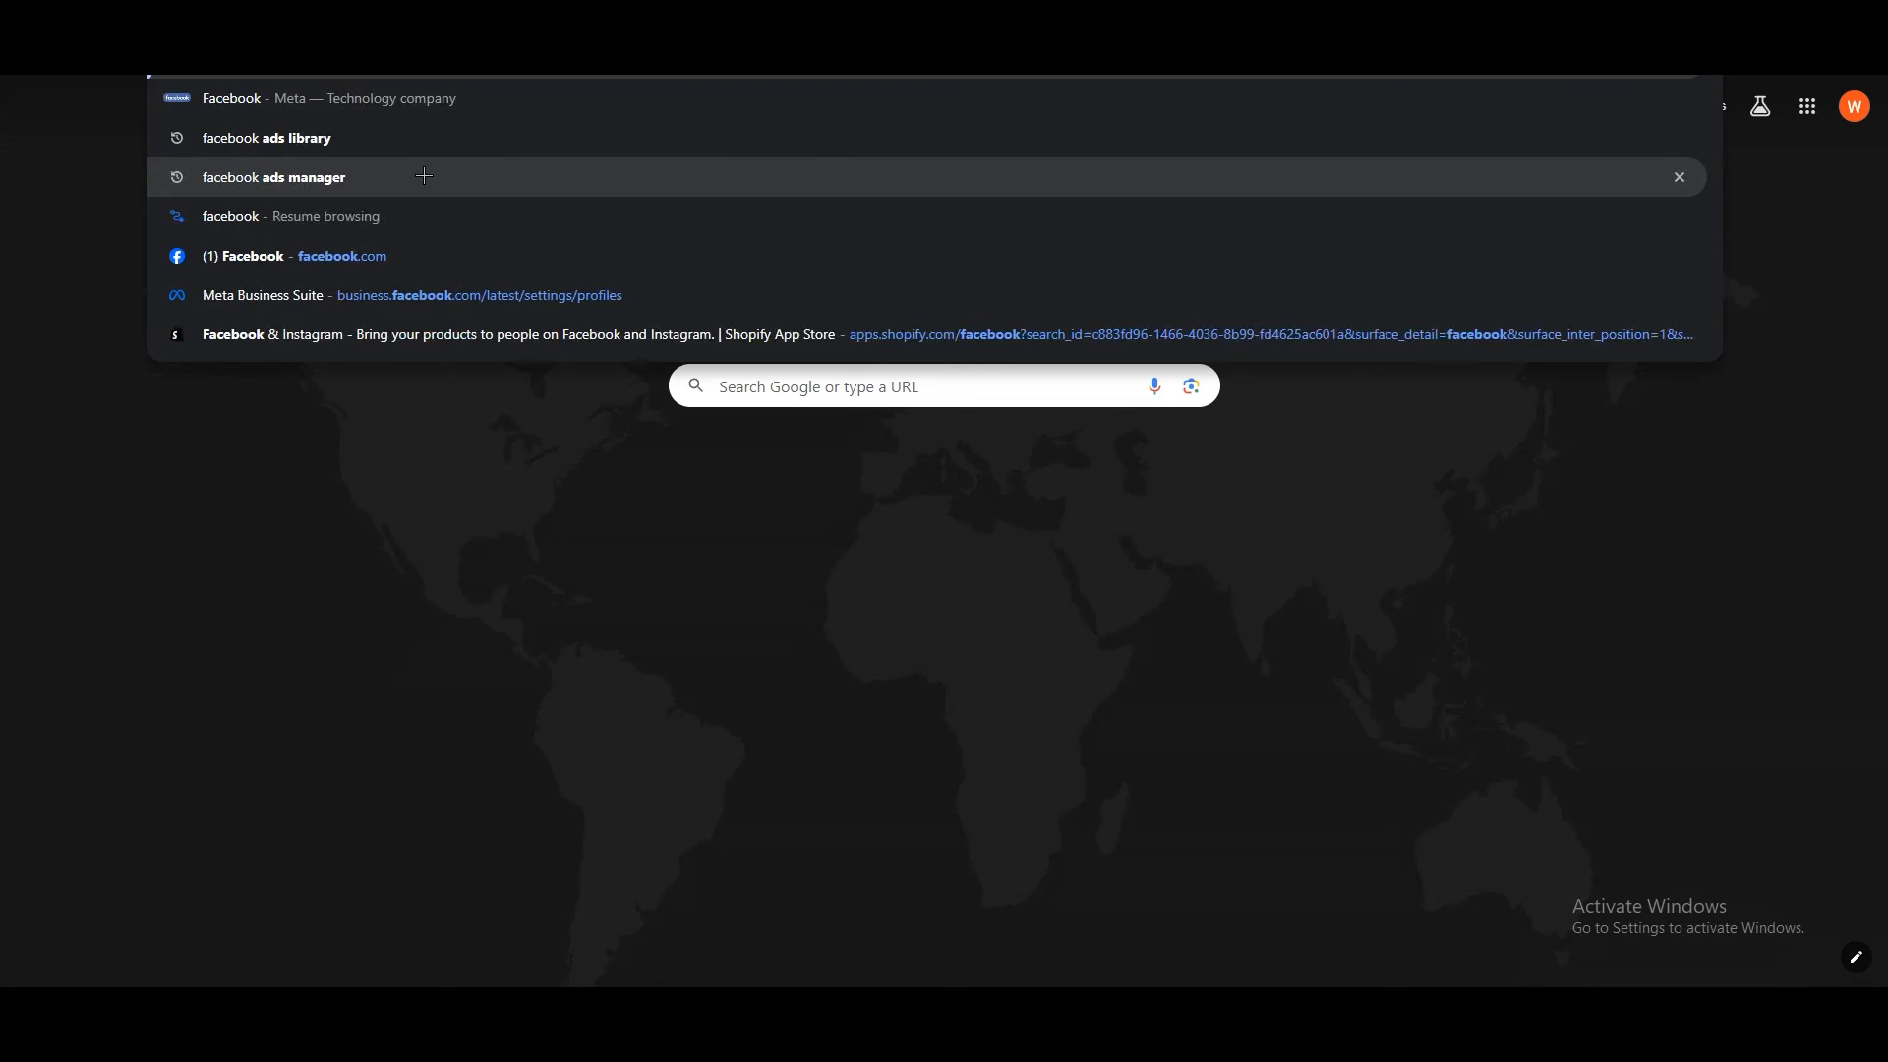
type("ness manager")
key("Return")
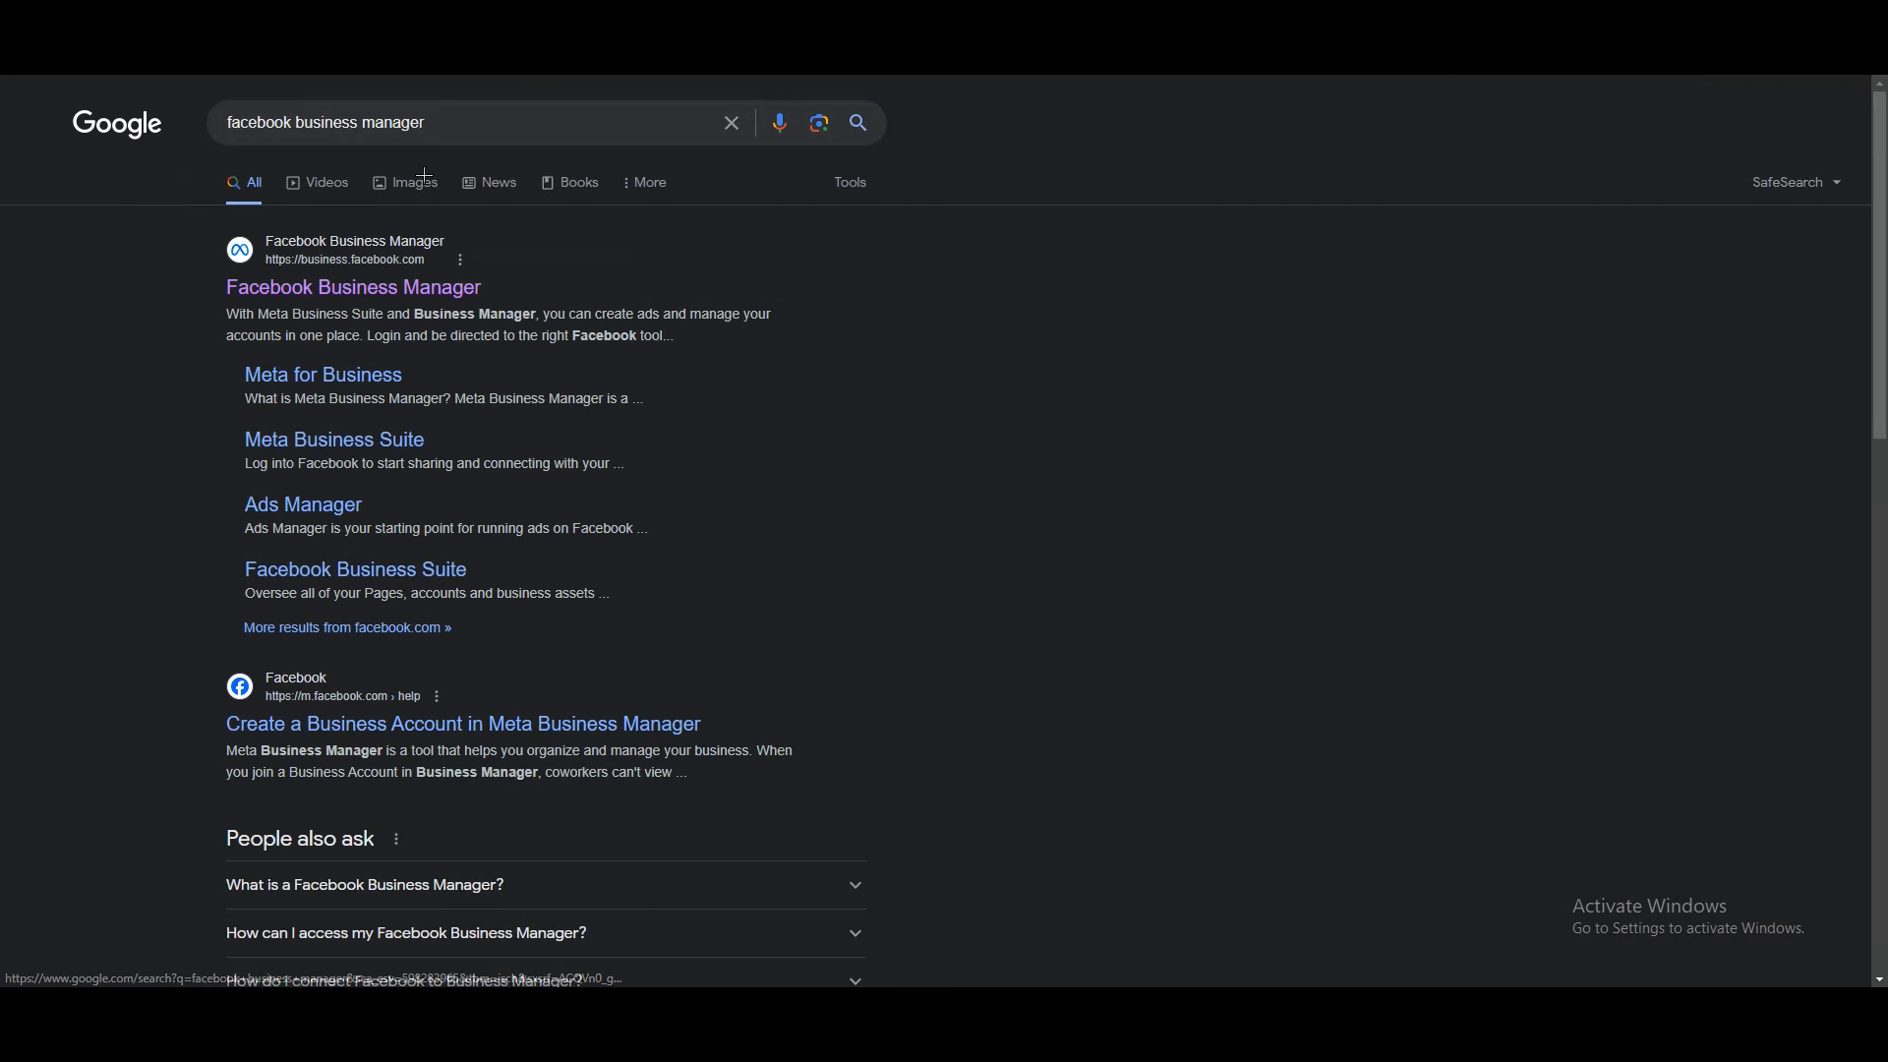
left_click(360, 299)
Step: Look over the Meta Business Suite home page and open the settings of the Region Market business account
scroll(351, 488, "down", 4)
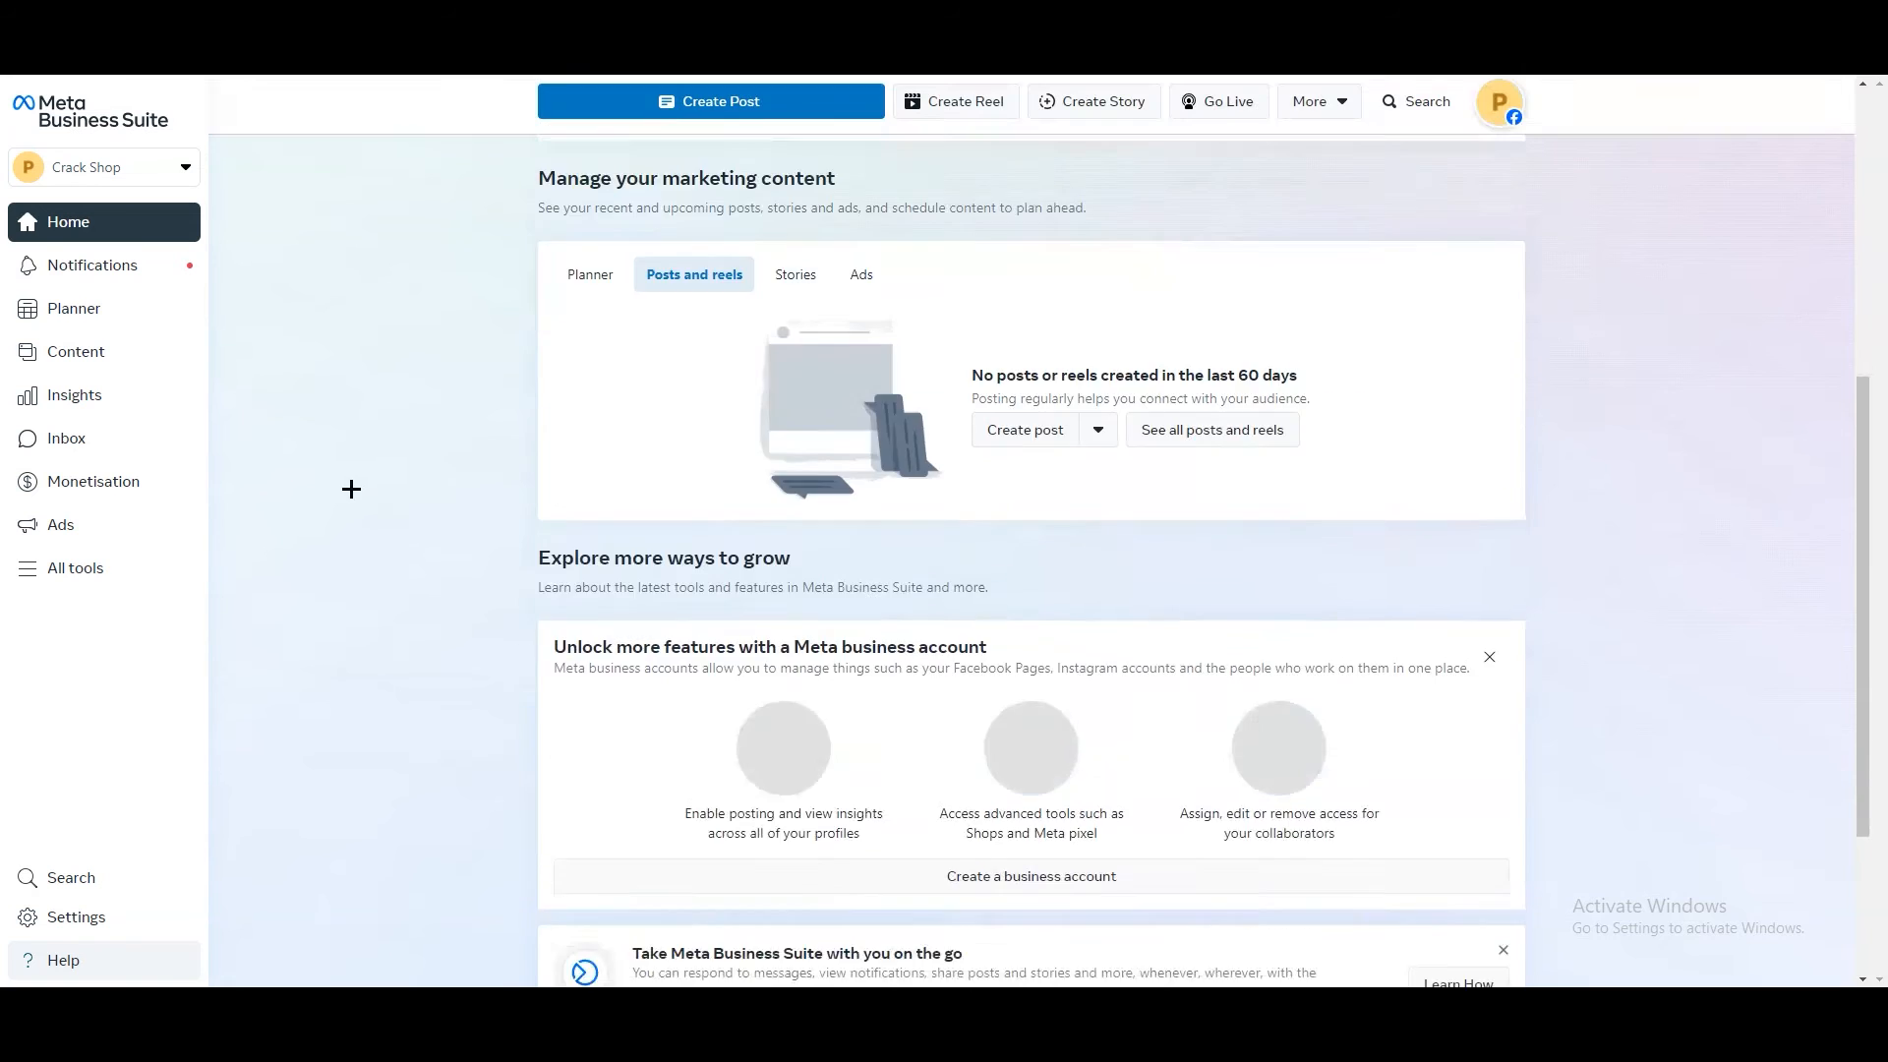
scroll(350, 489, "up", 4)
scroll(349, 491, "down", 1)
scroll(354, 488, "up", 2)
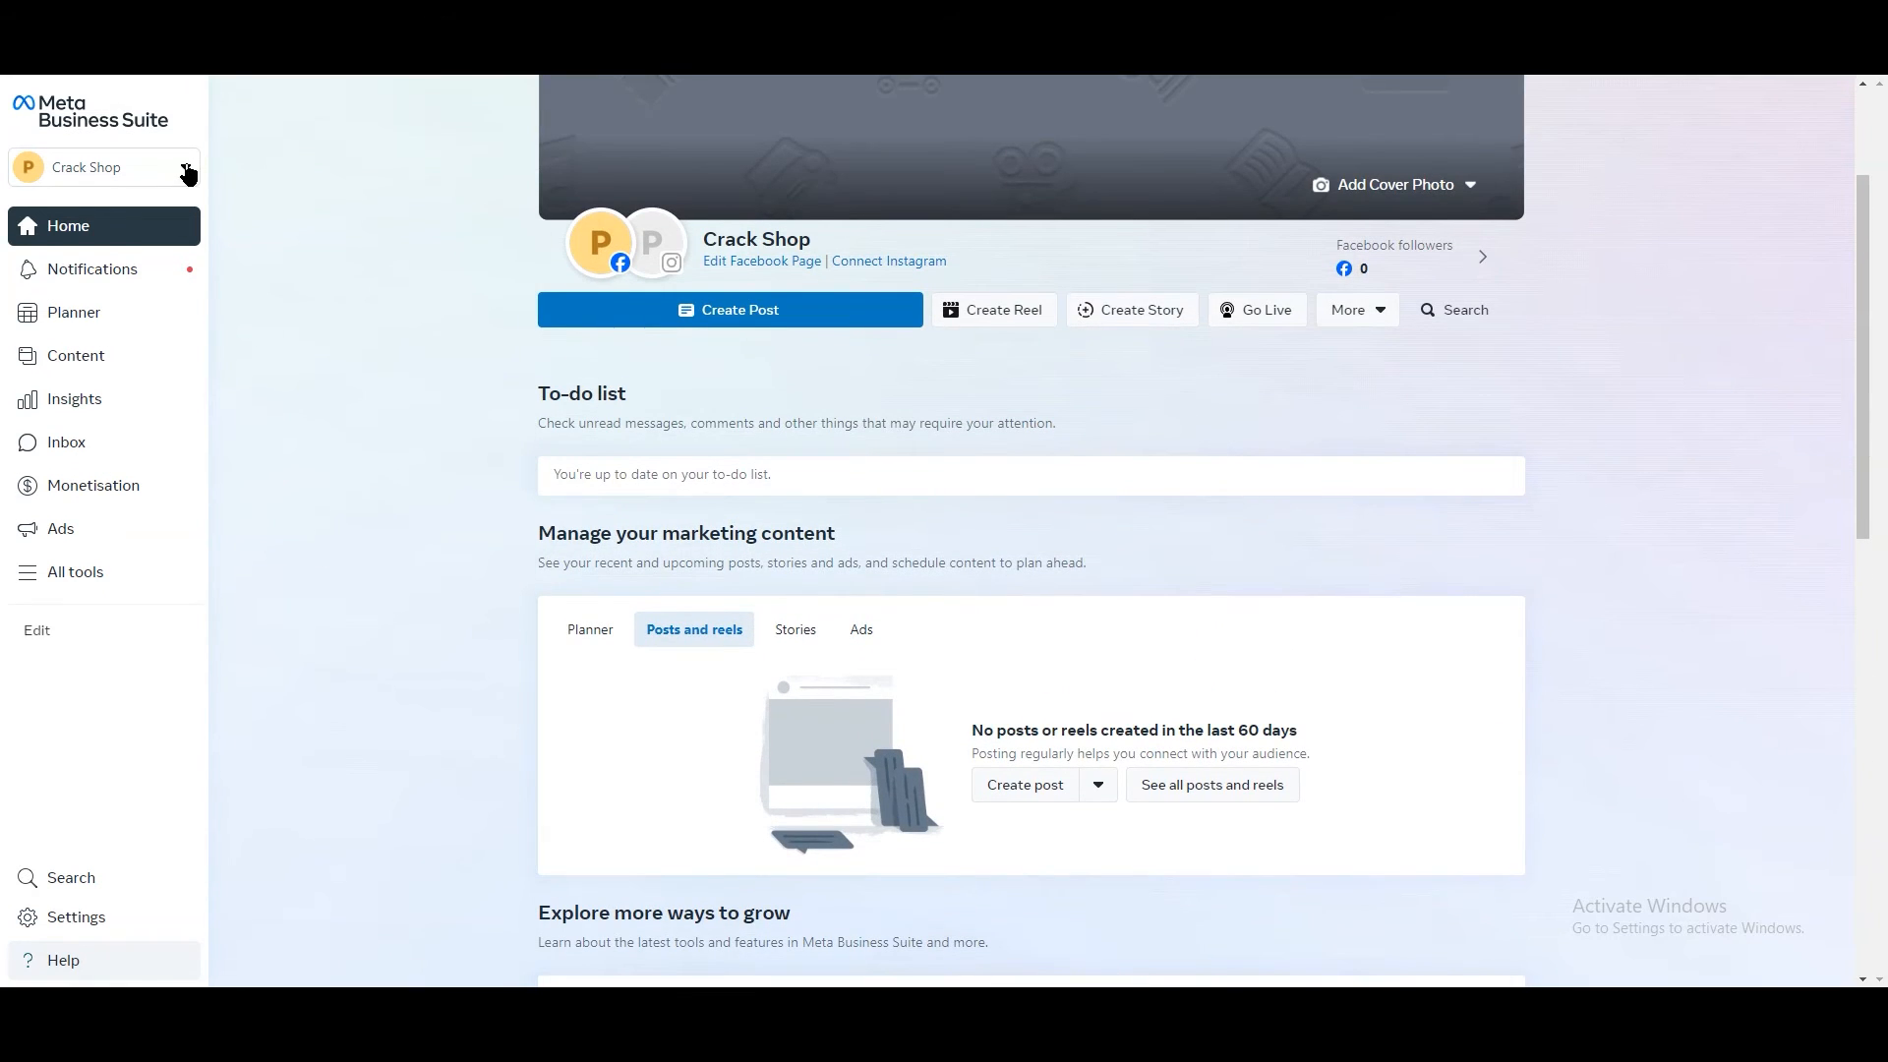
left_click(186, 168)
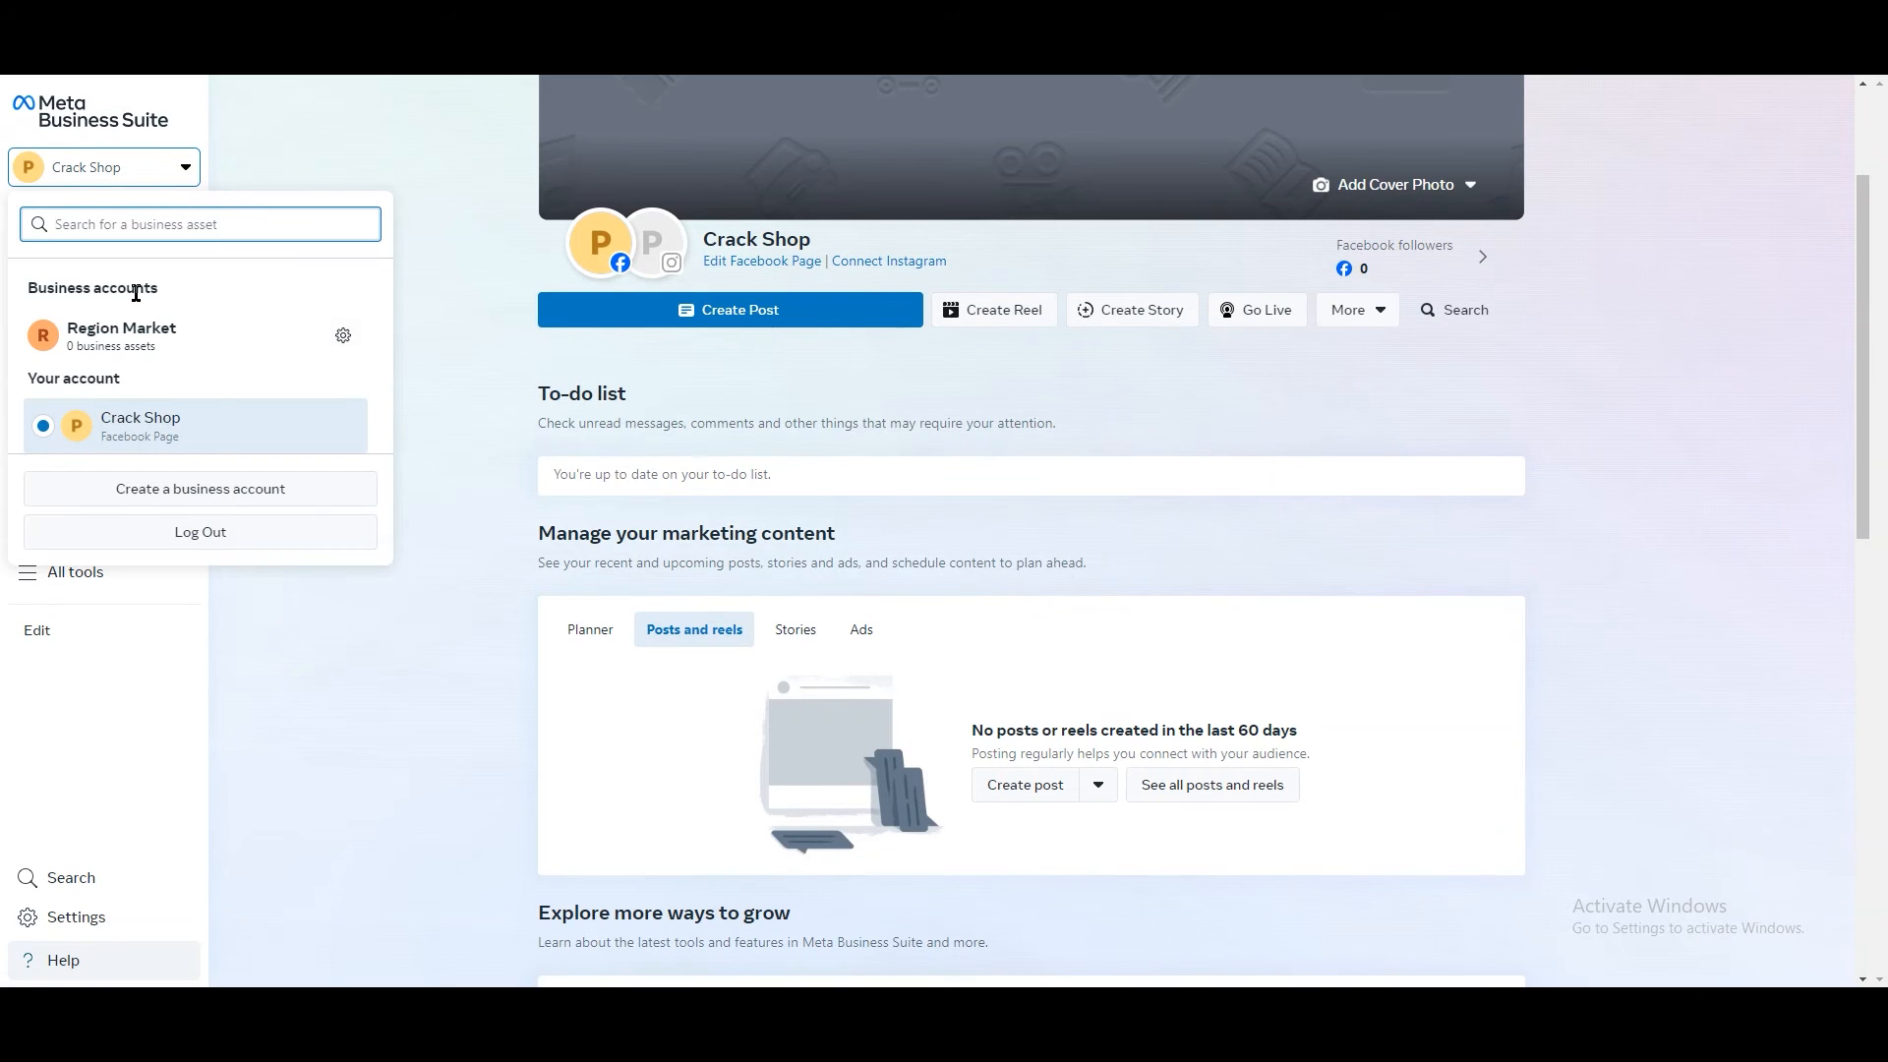
left_click(346, 338)
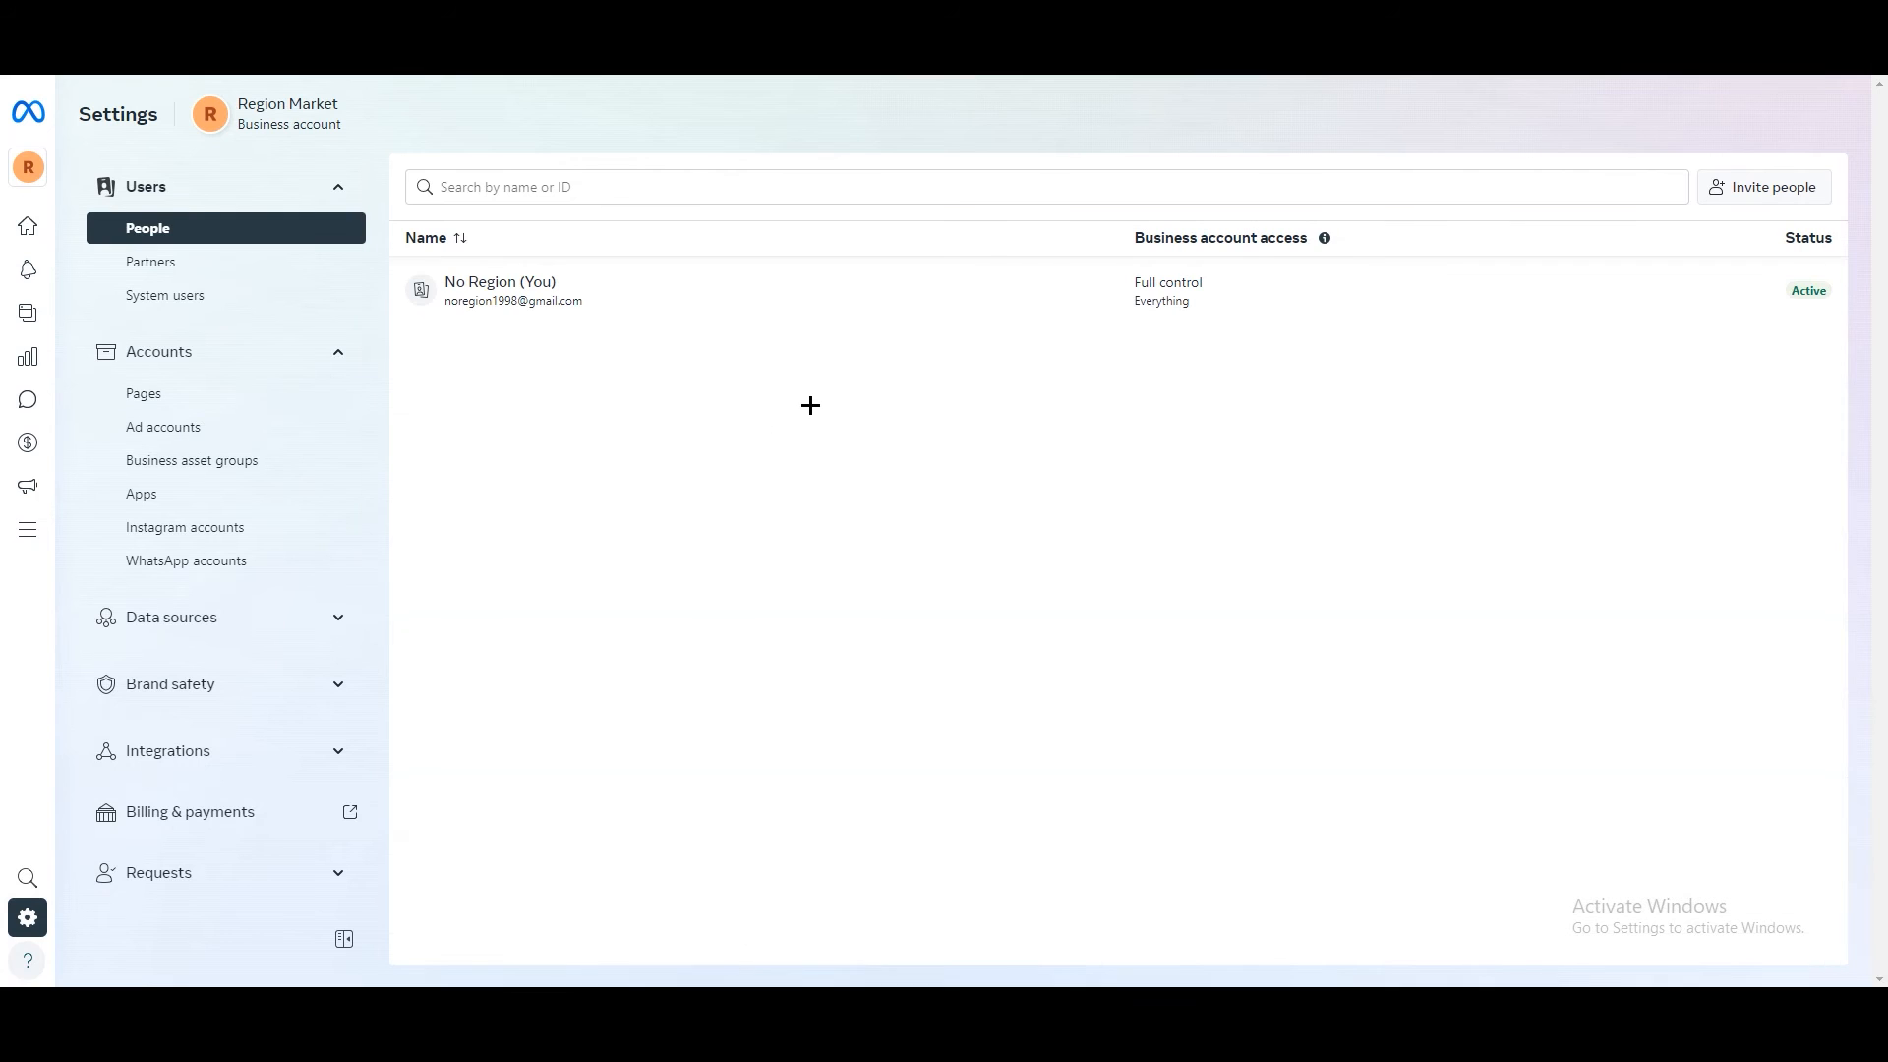
Step: Open the Pixels page among the data sources of the Region Market business account
left_click(215, 620)
scroll(194, 556, "down", 2)
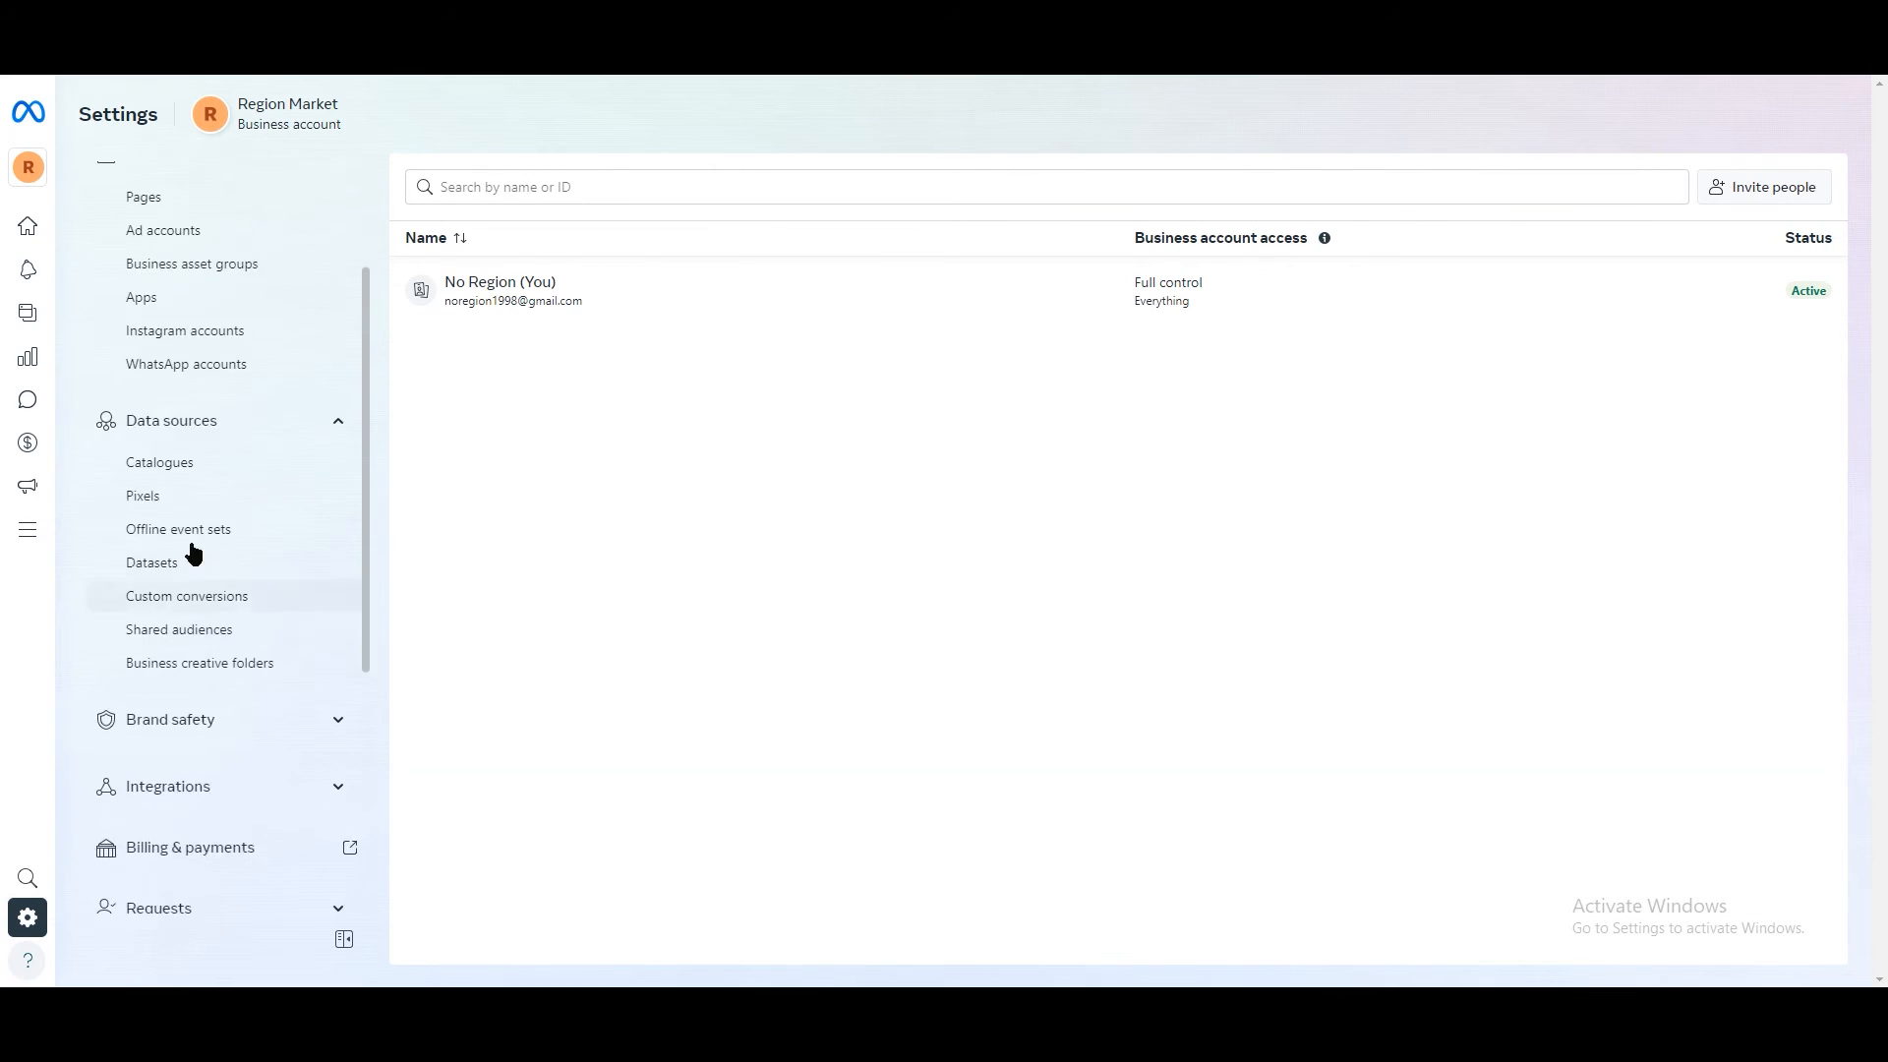
left_click(183, 505)
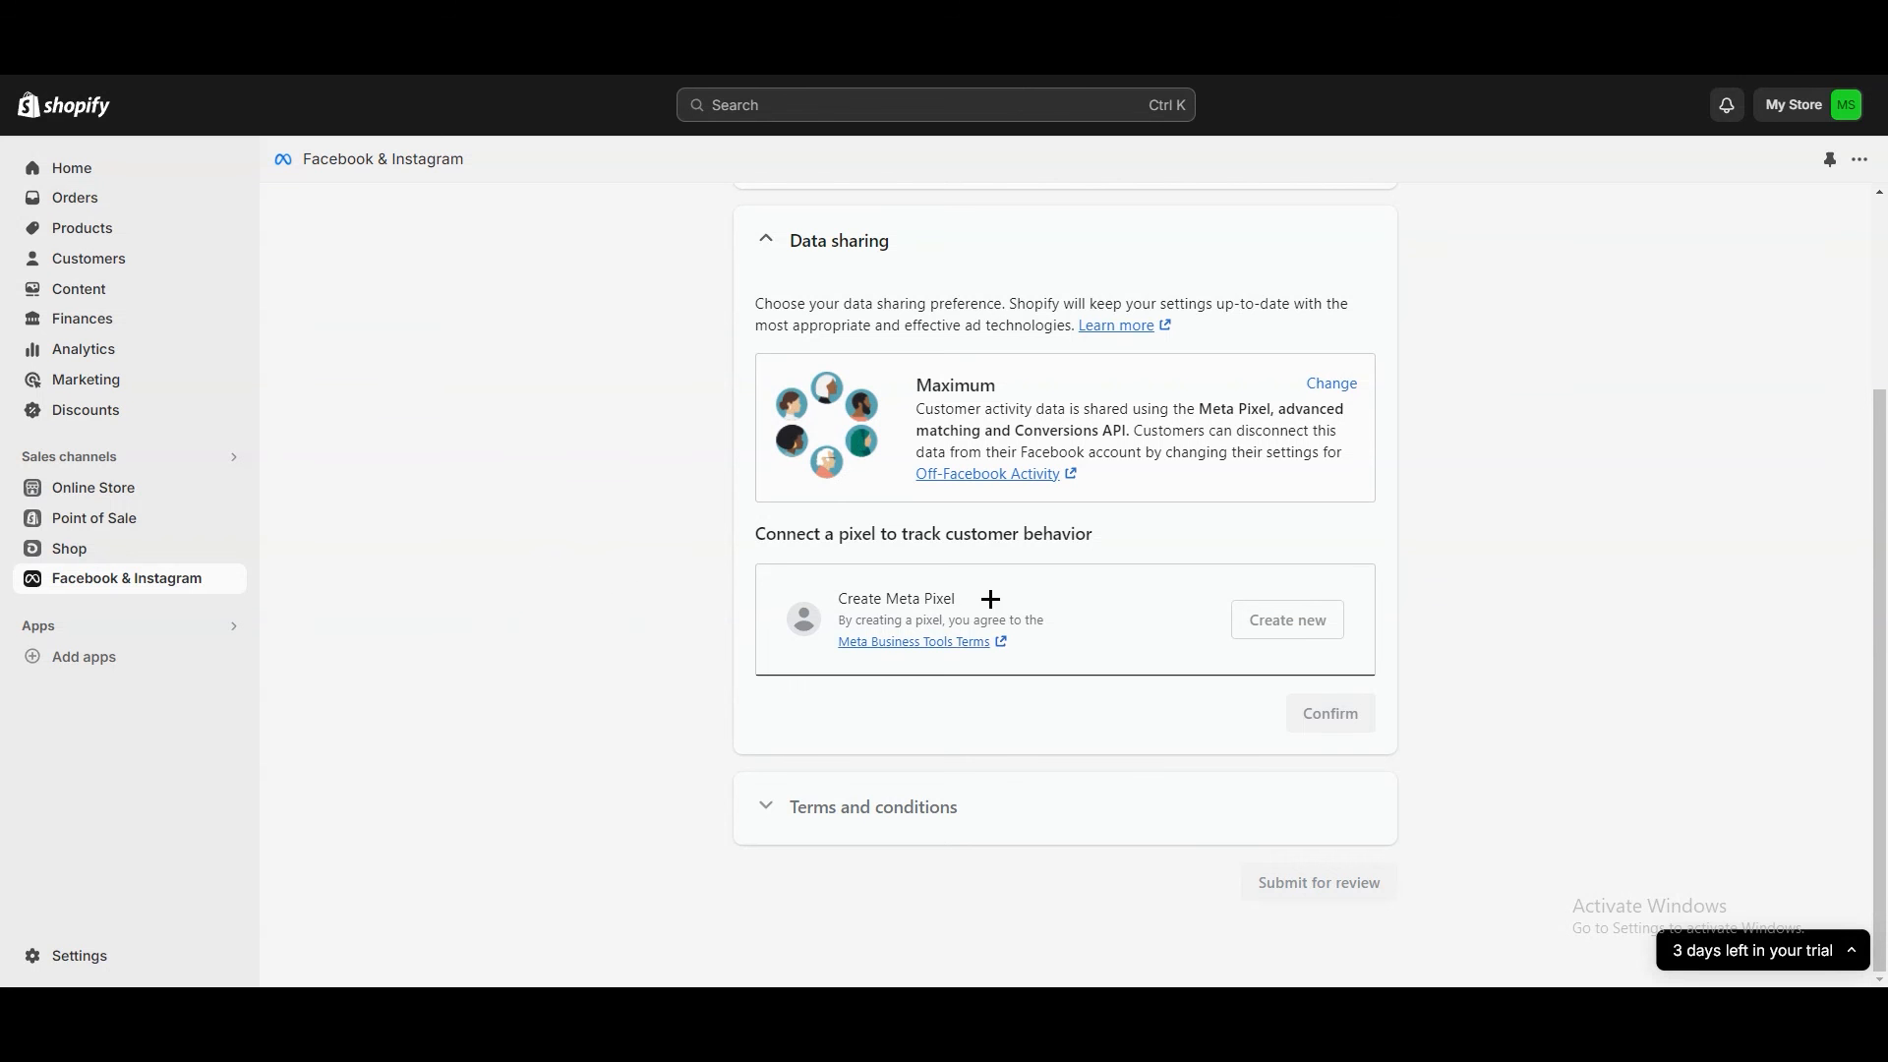
Step: Switch from the Facebook & Instagram setup to the store's Apps and sales channels settings, and leave them for the admin home
scroll(990, 639, "up", 3)
scroll(991, 691, "down", 3)
left_click(335, 20)
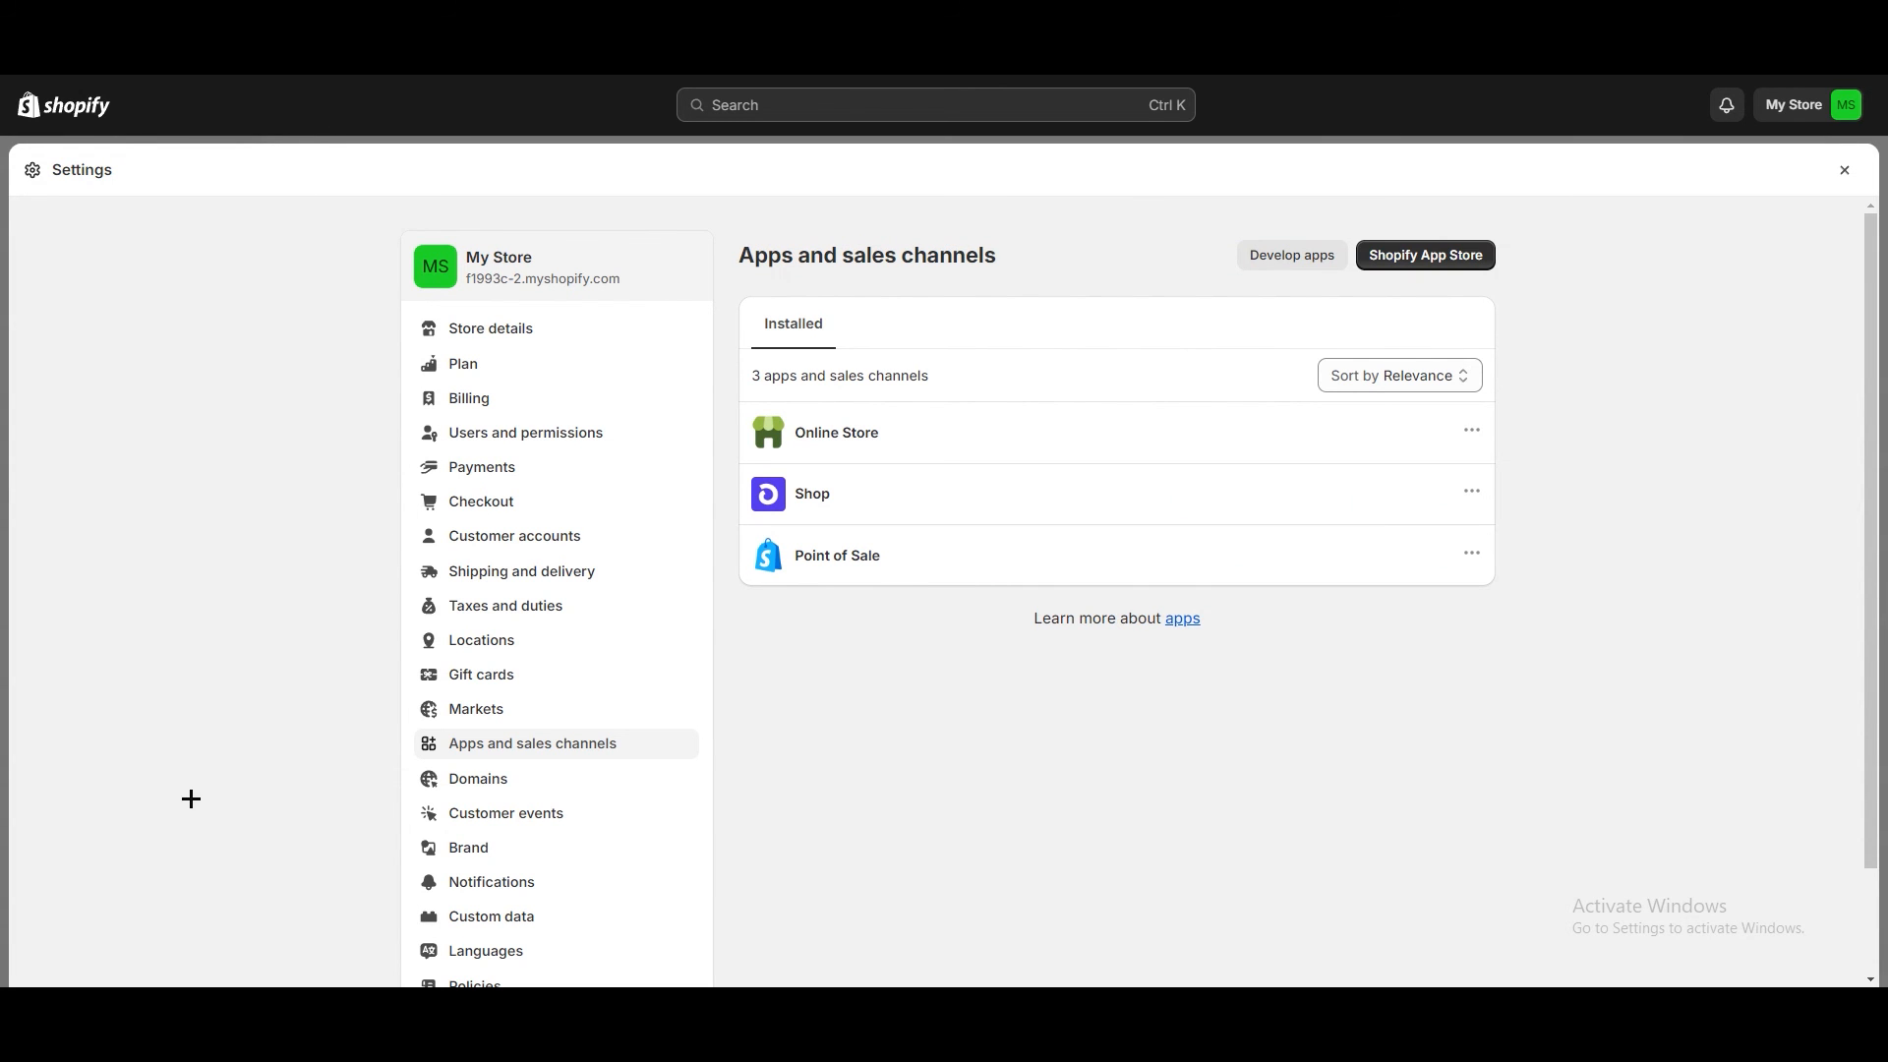
left_click(1277, 107)
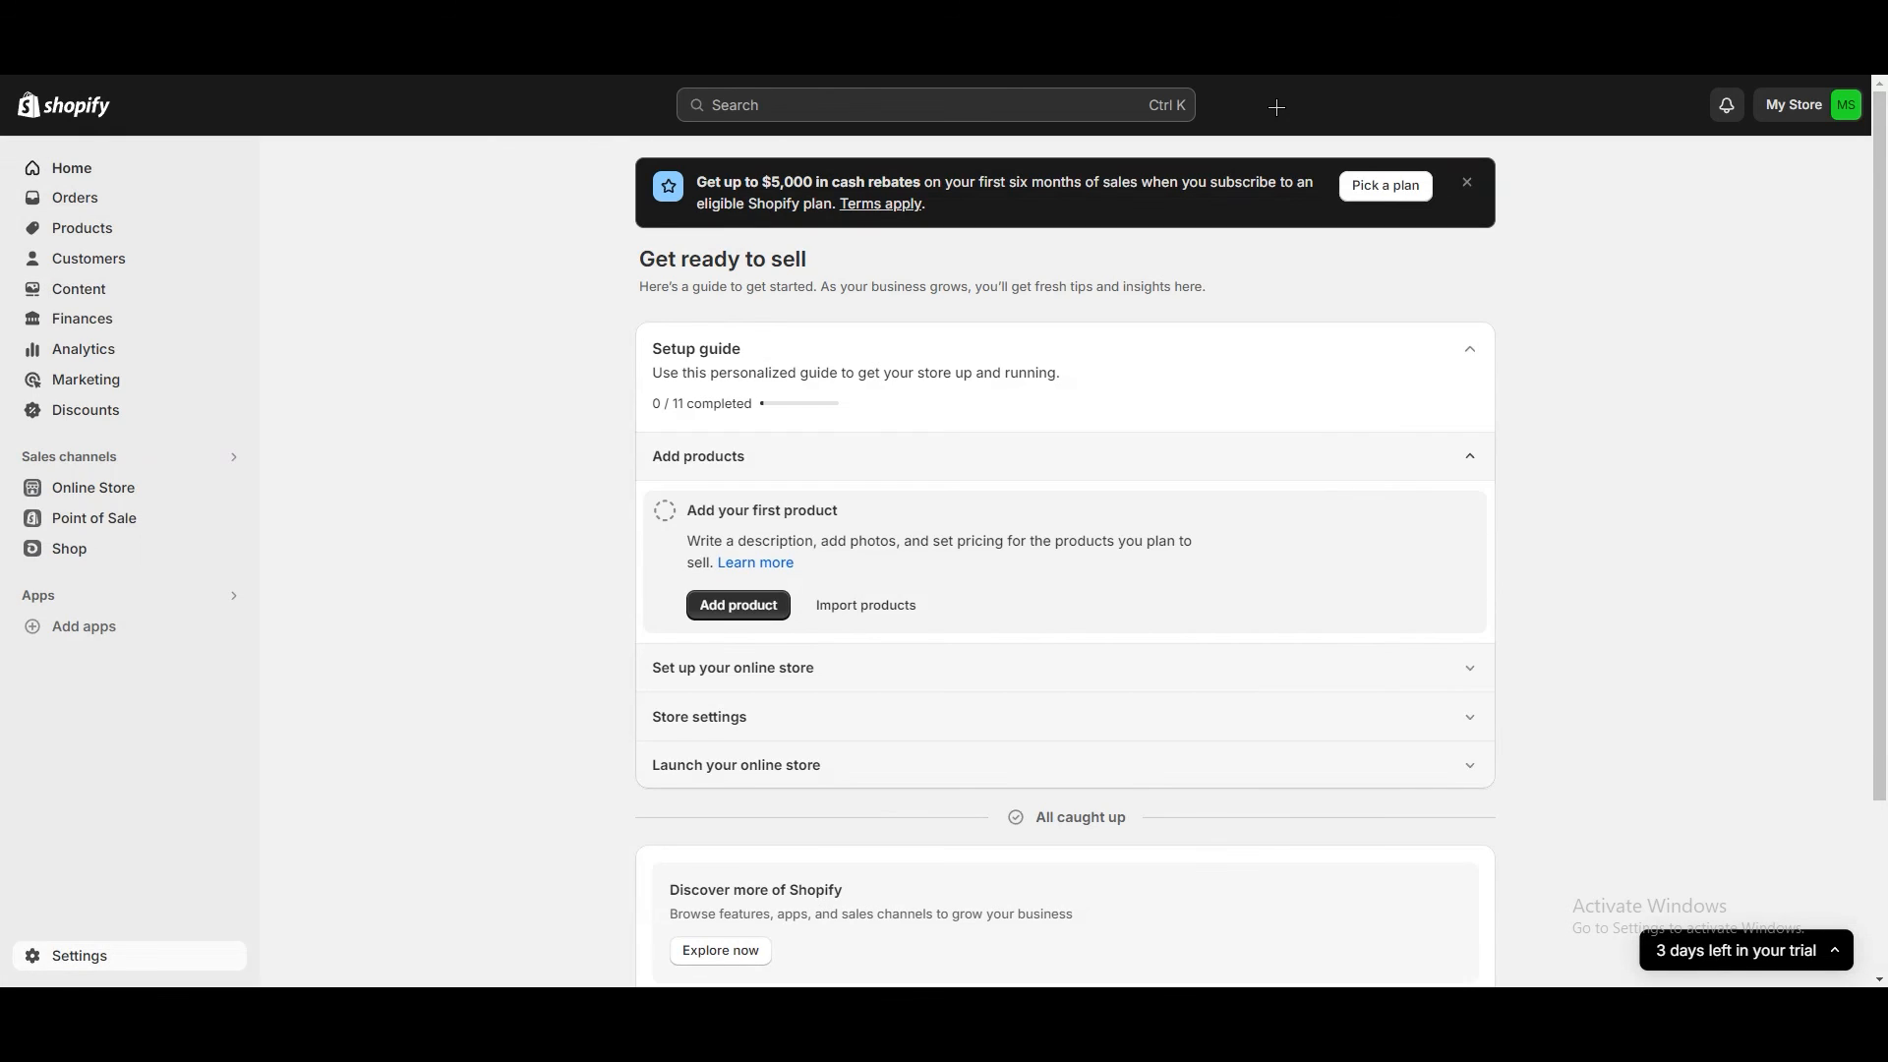